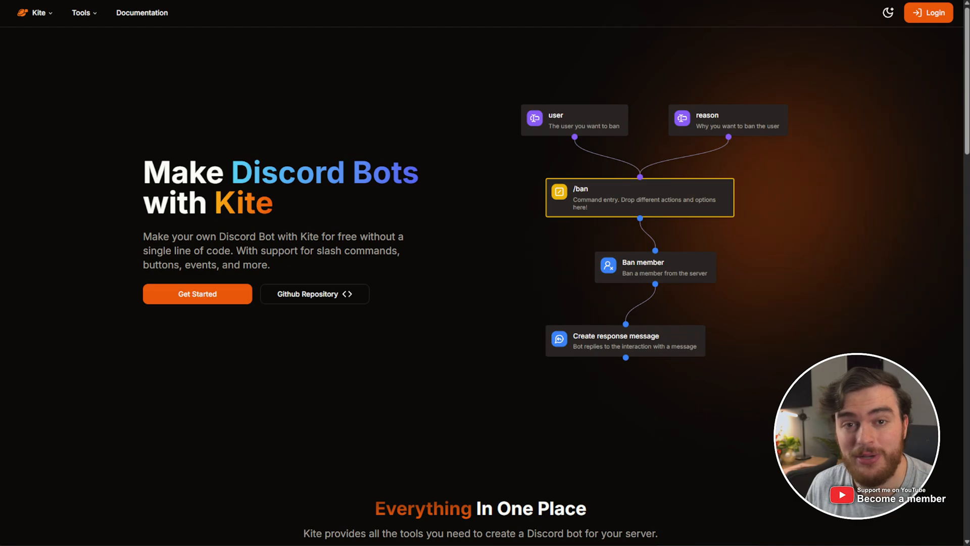
Log in to Kite with the Discord account and start creating a new app
click(928, 12)
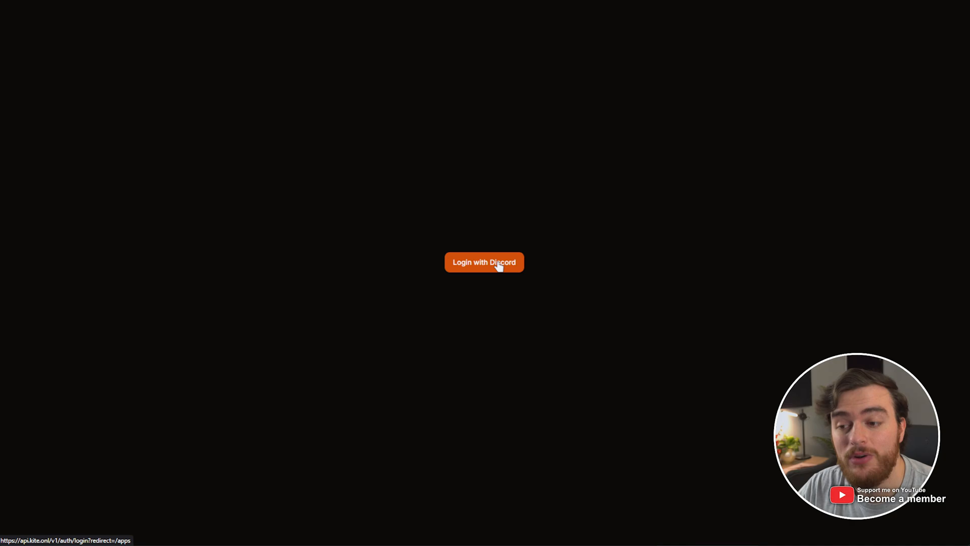
click(499, 263)
click(599, 428)
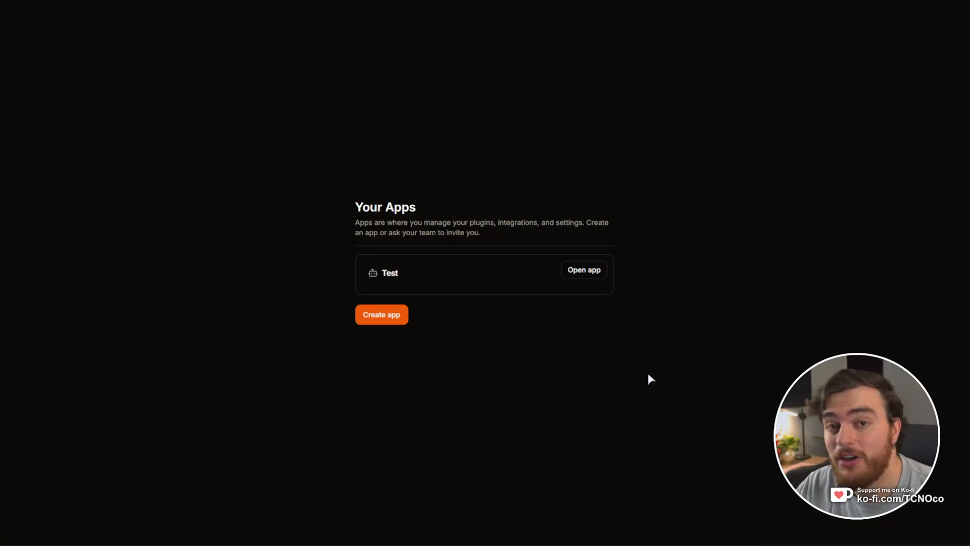
click(382, 320)
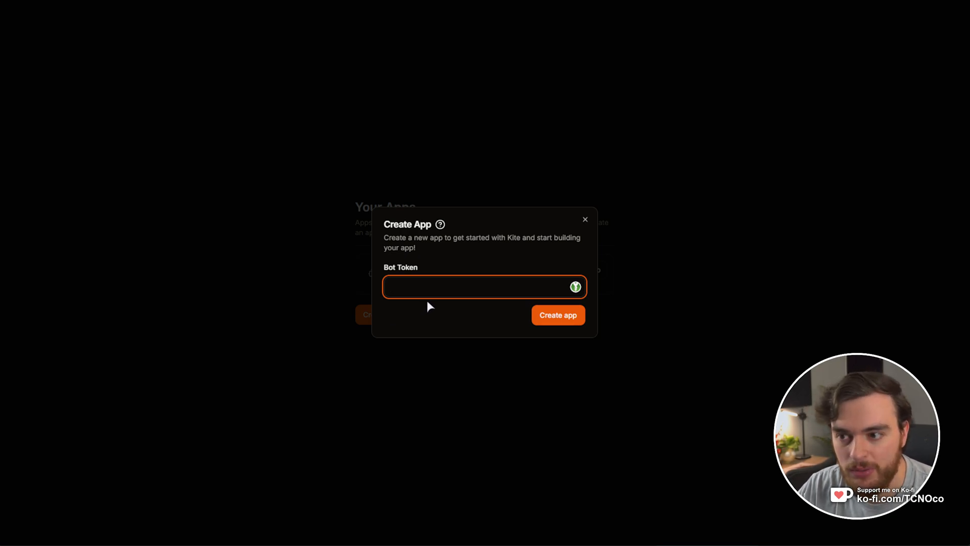
Follow the app creation help to the Discord Developer Portal and create an application named "TC's Command Bot", accepting the developer terms
click(440, 225)
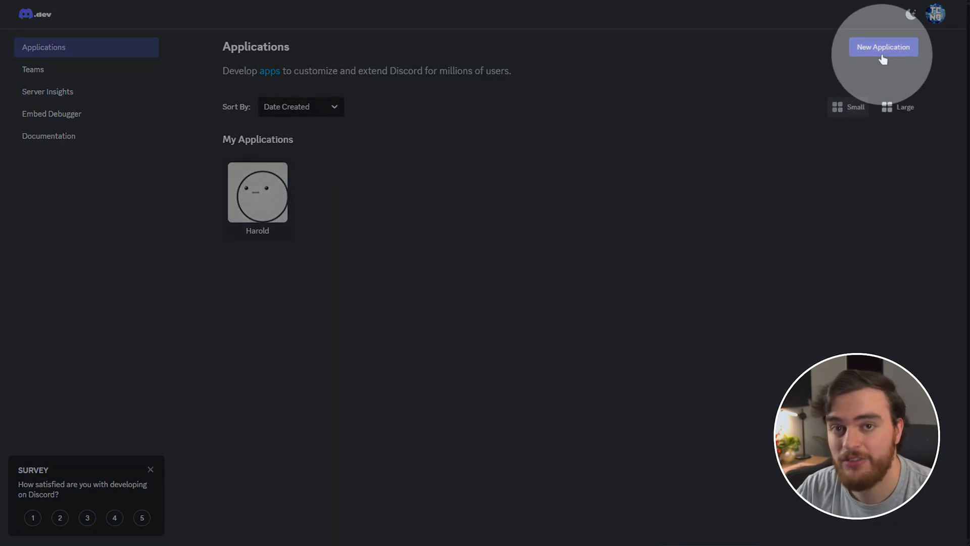
click(883, 51)
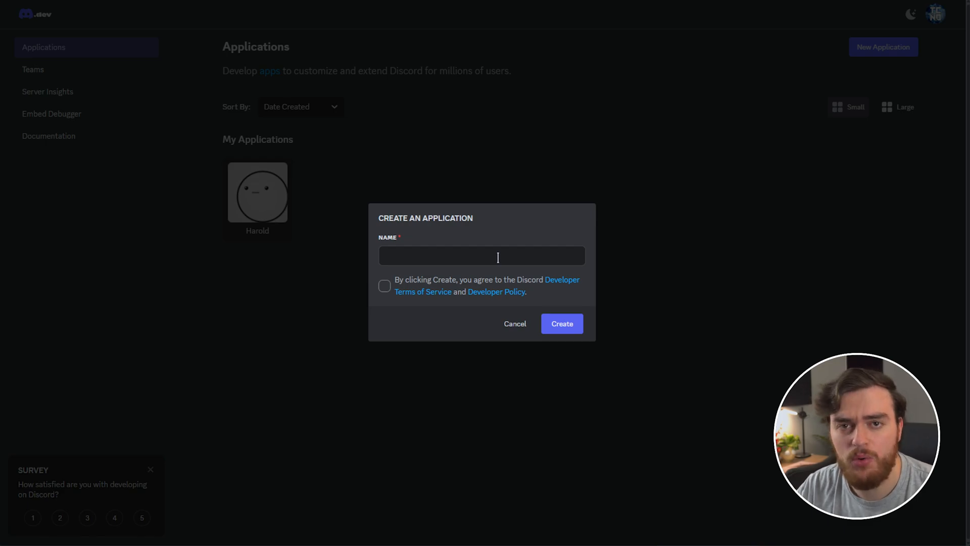
click(486, 256)
text(TC's Command Bot)
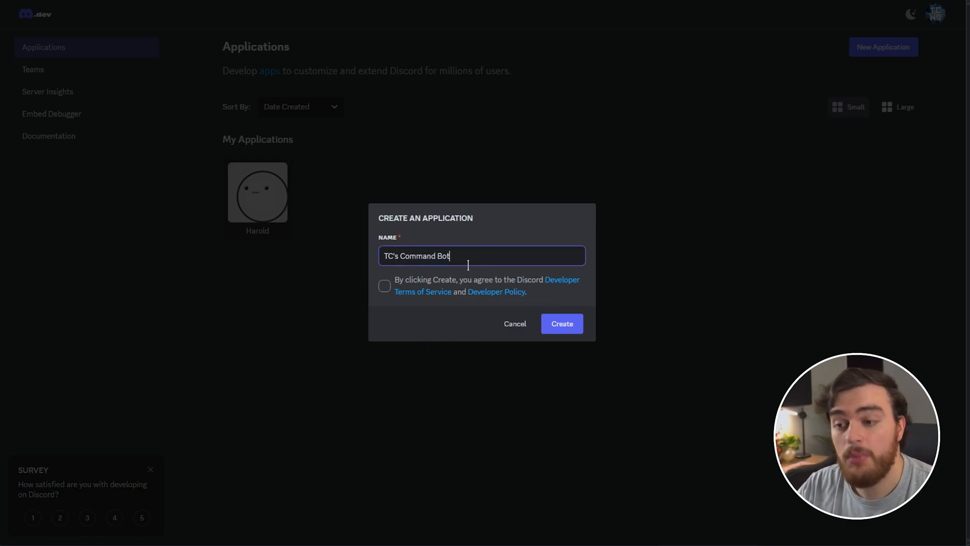
click(384, 286)
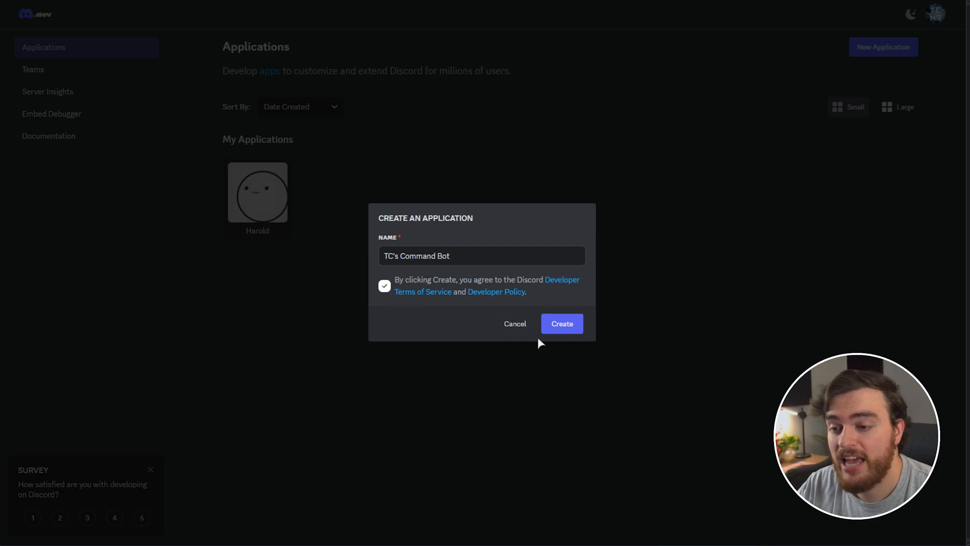
click(565, 325)
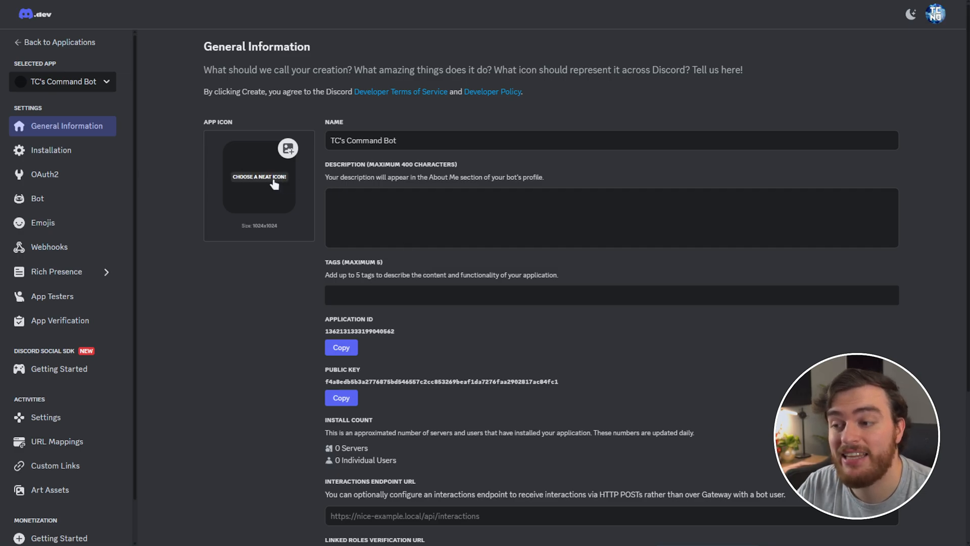
Upload an icon for the application, save it, and check the Interactions Endpoint URL setting
click(275, 183)
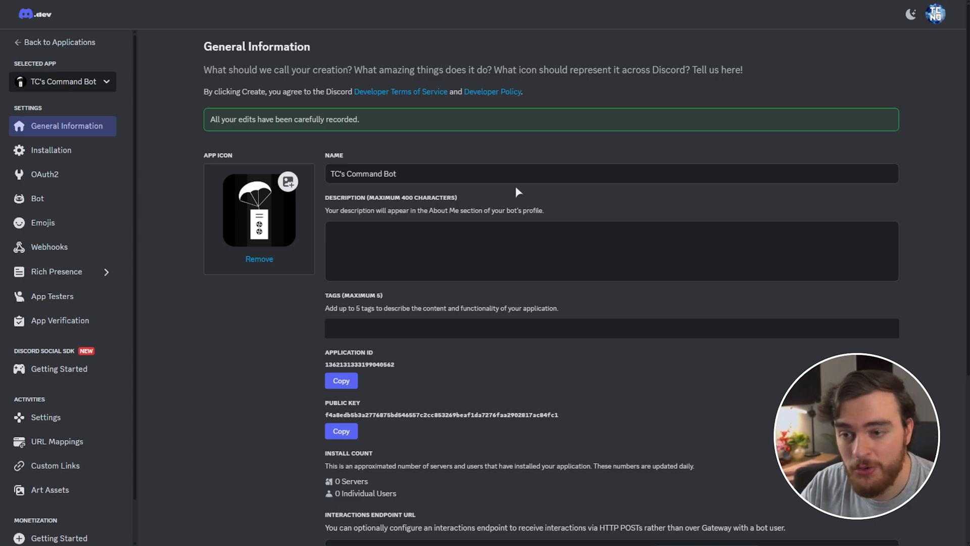
scroll(518, 191, down, 5)
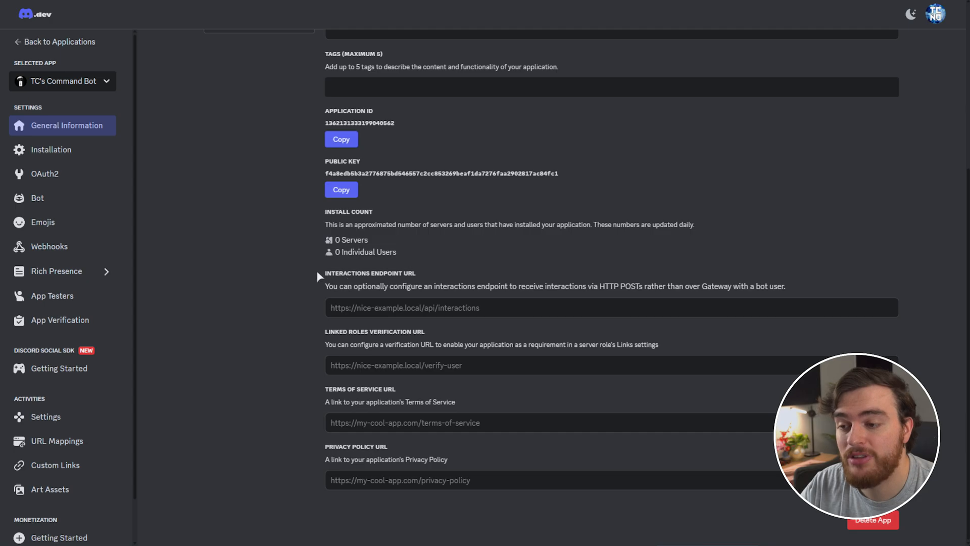
drag(325, 274, 411, 281)
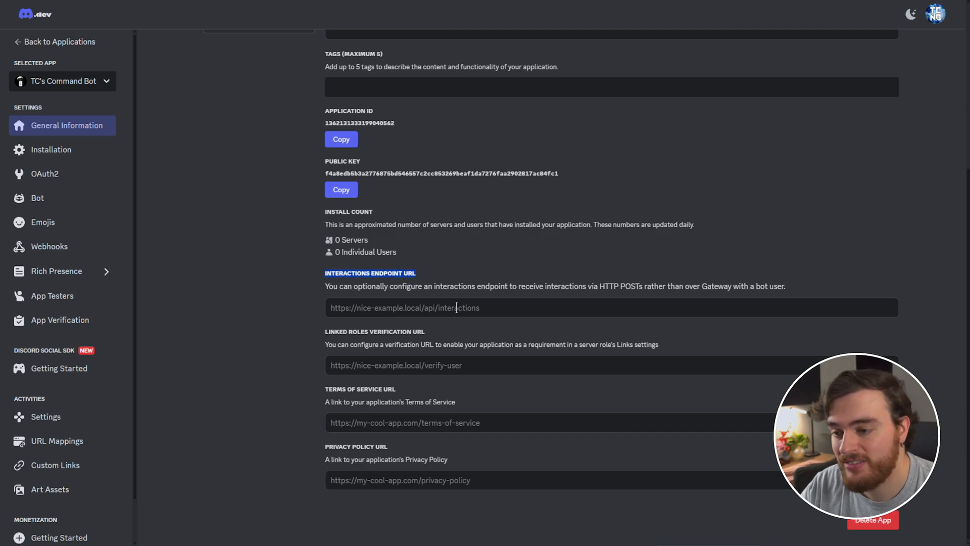
click(482, 312)
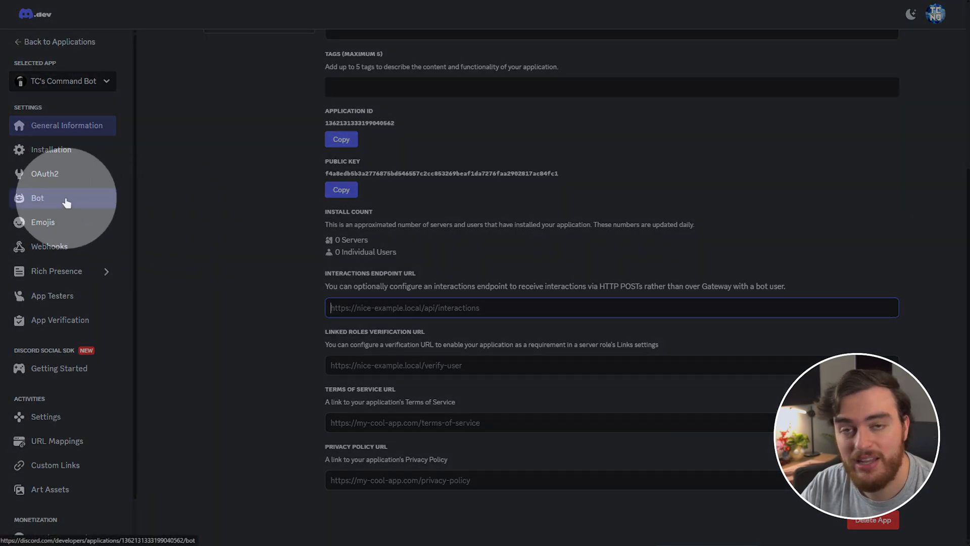
Enable the Presence Intent and Server Members Intent in the application's bot settings and save the changes
click(66, 203)
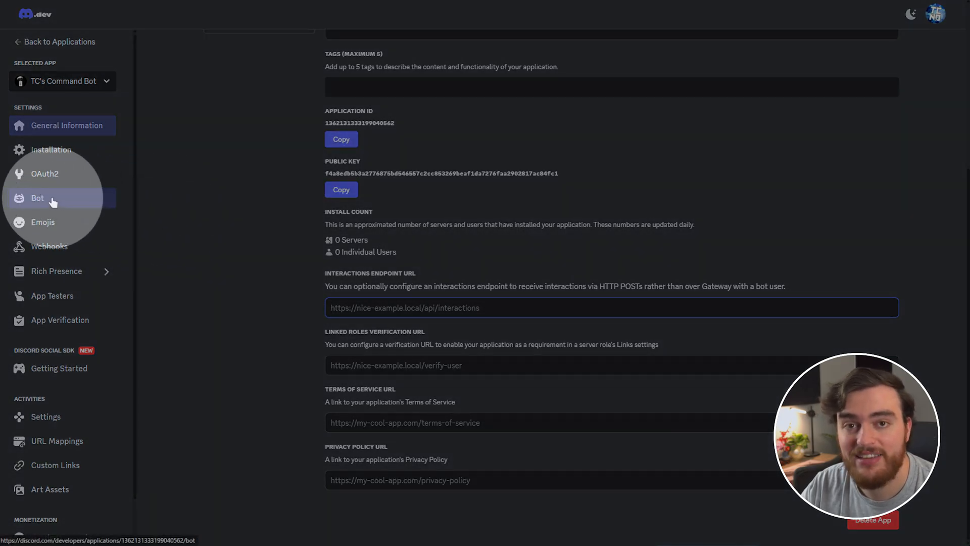
scroll(898, 91, down, 4)
scroll(898, 91, down, 3)
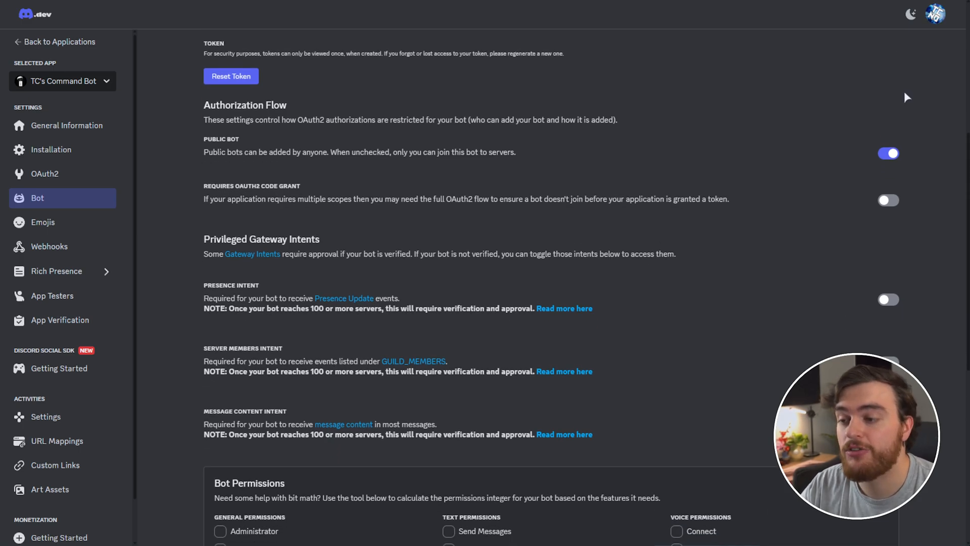
drag(207, 290, 260, 286)
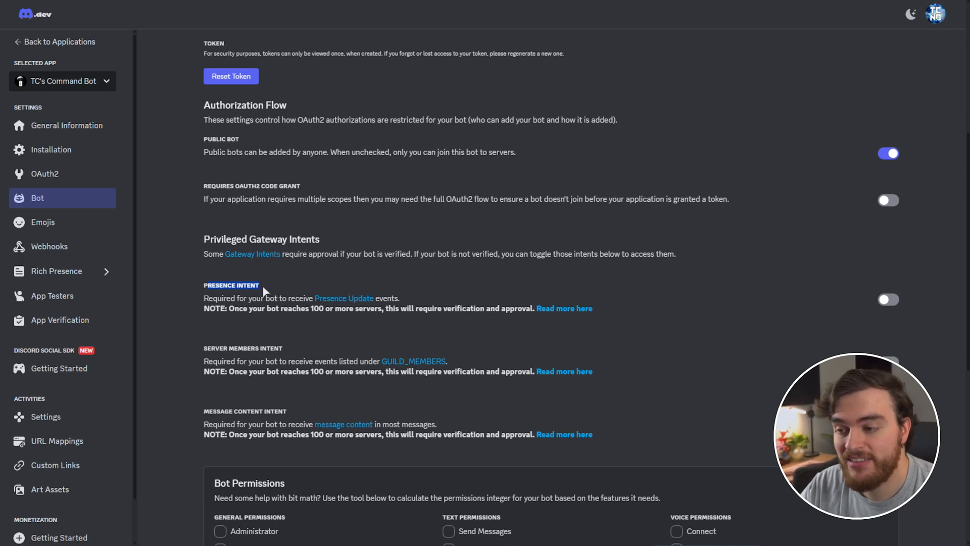
click(889, 300)
click(889, 362)
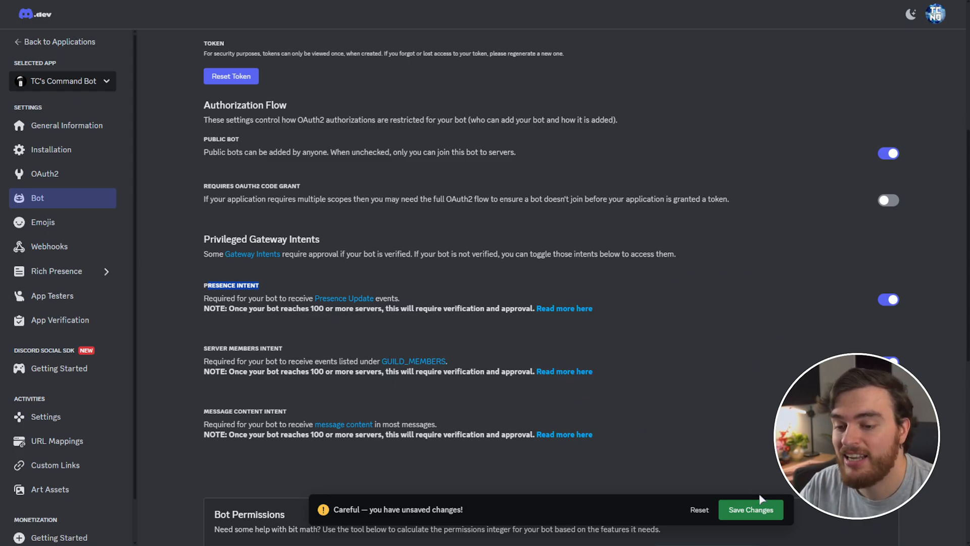
click(758, 508)
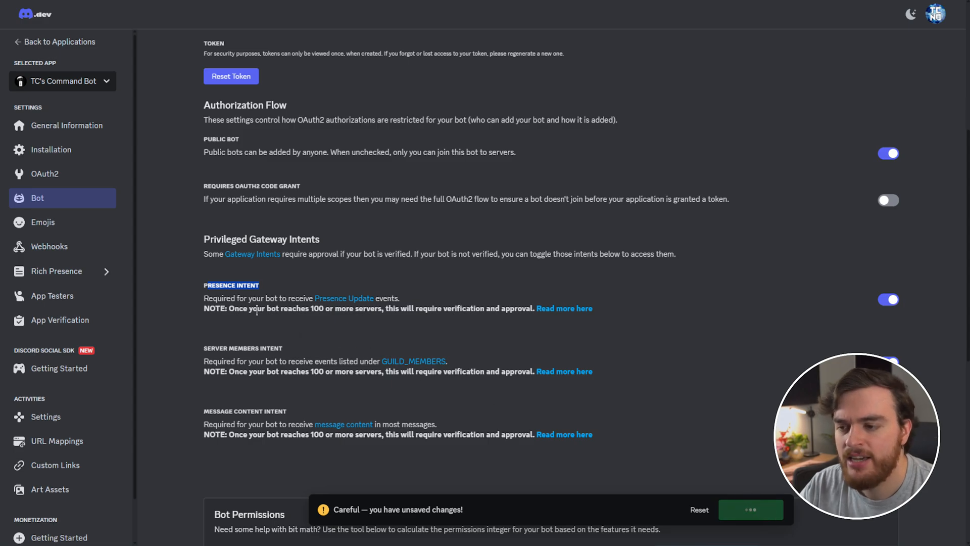
scroll(283, 283, down, 2)
drag(229, 234, 534, 234)
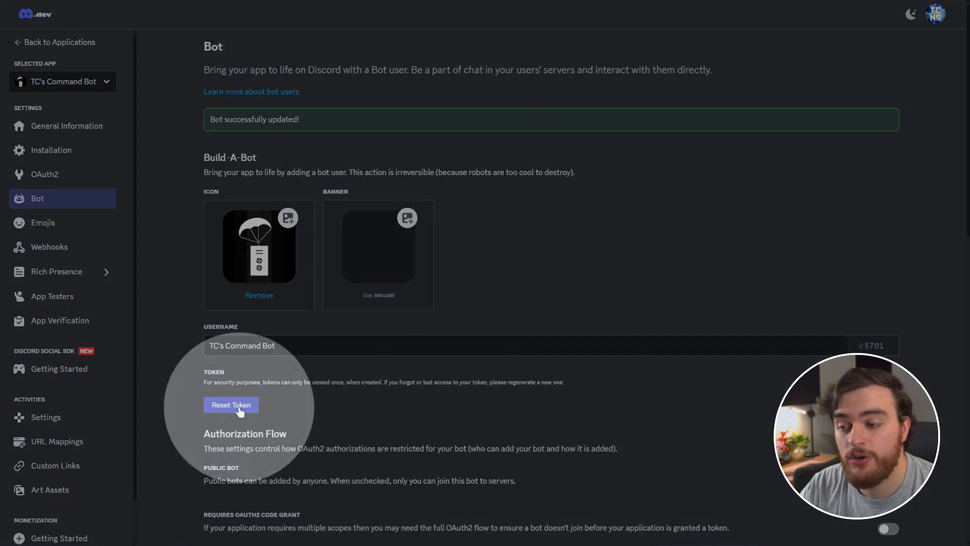
Reset the bot's token and authenticate the request with the security key
click(236, 405)
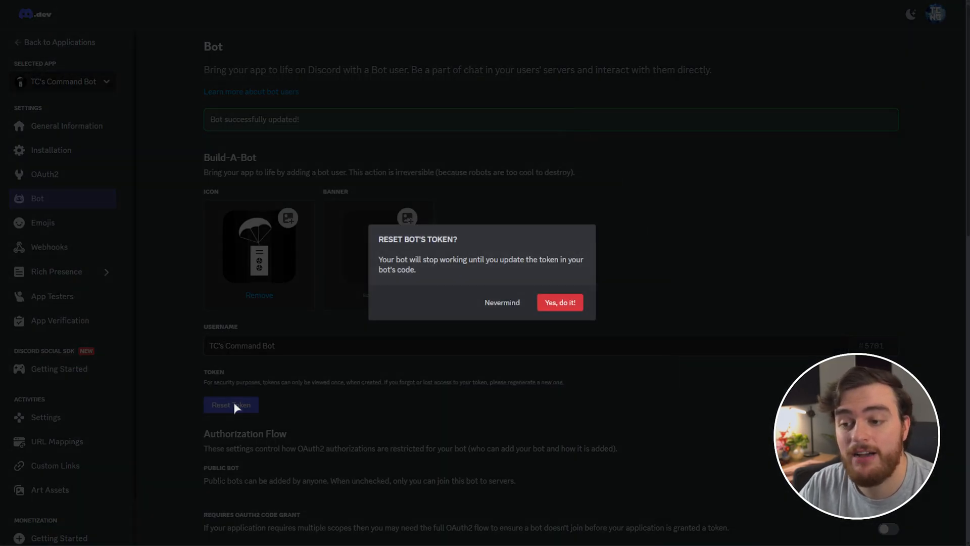
click(558, 305)
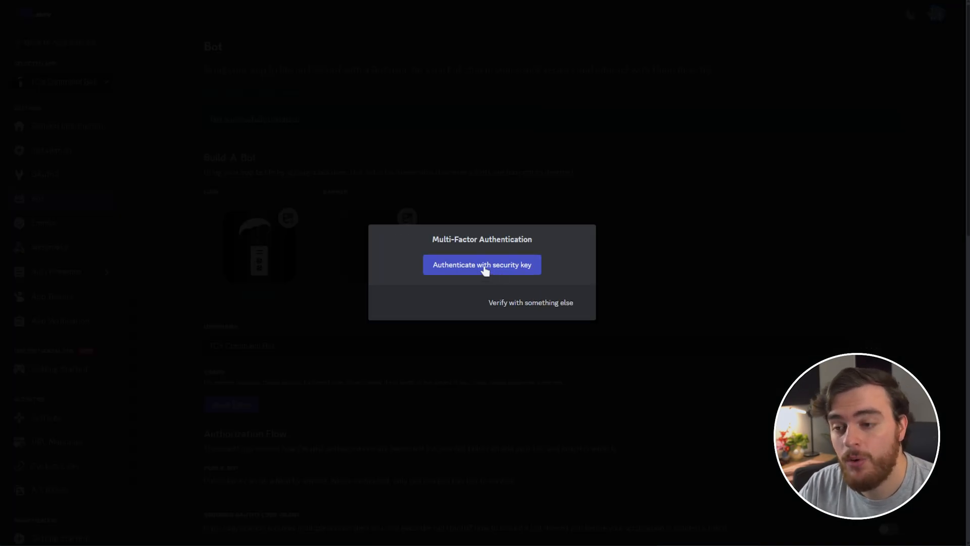
click(483, 264)
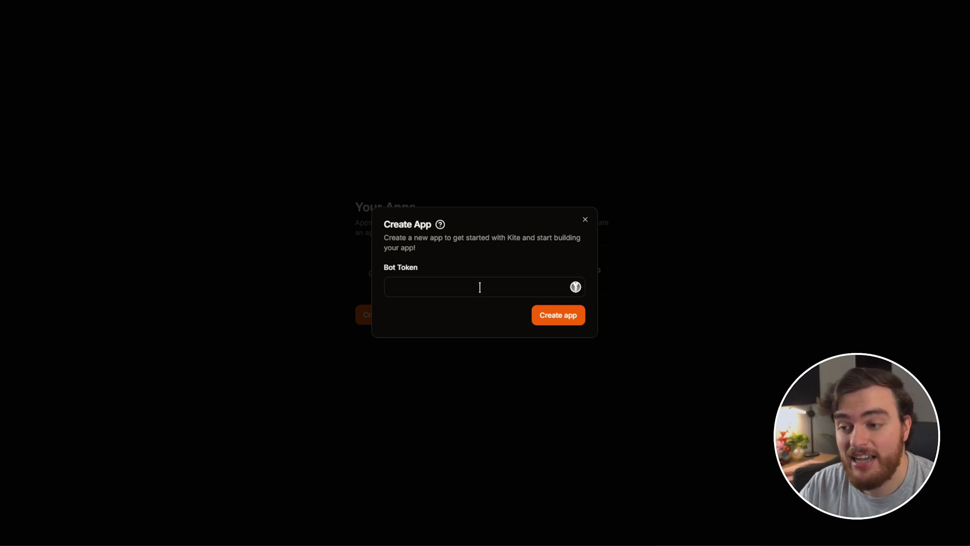
Create the Kite app by pasting the bot token, and open the TC's Command Bot app
key(ctrl+v)
click(559, 316)
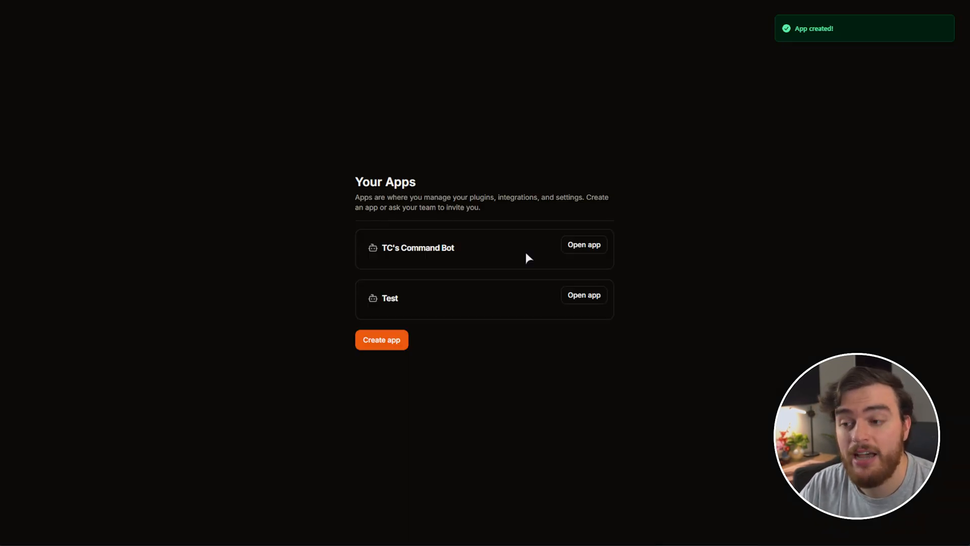
click(586, 246)
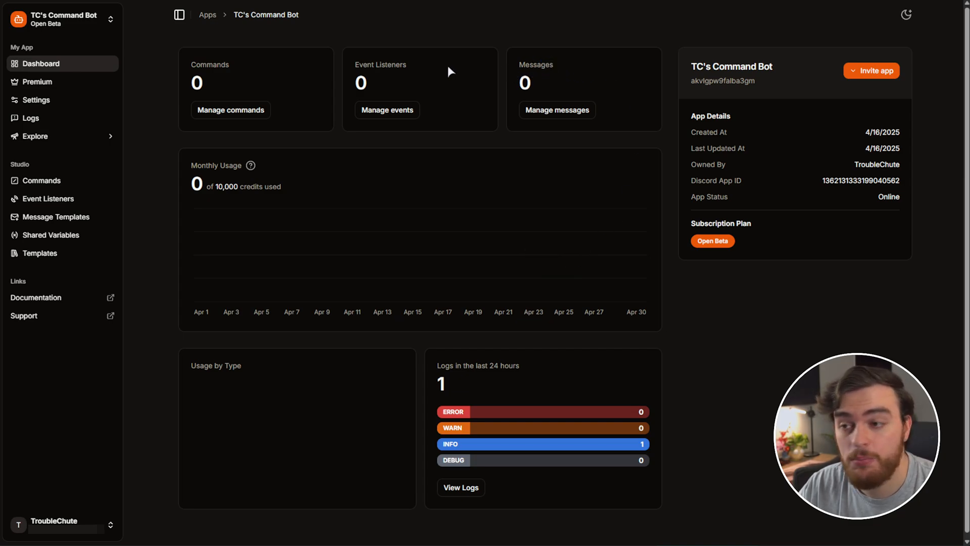
Review the event listeners, commands and monthly credit usage on the app's dashboard
drag(409, 66, 352, 65)
drag(232, 65, 193, 61)
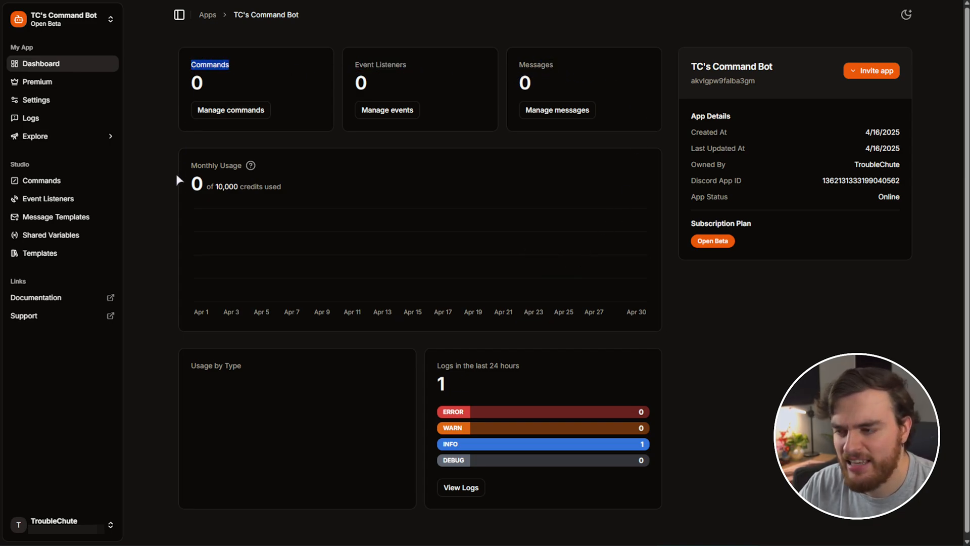
drag(191, 166, 242, 166)
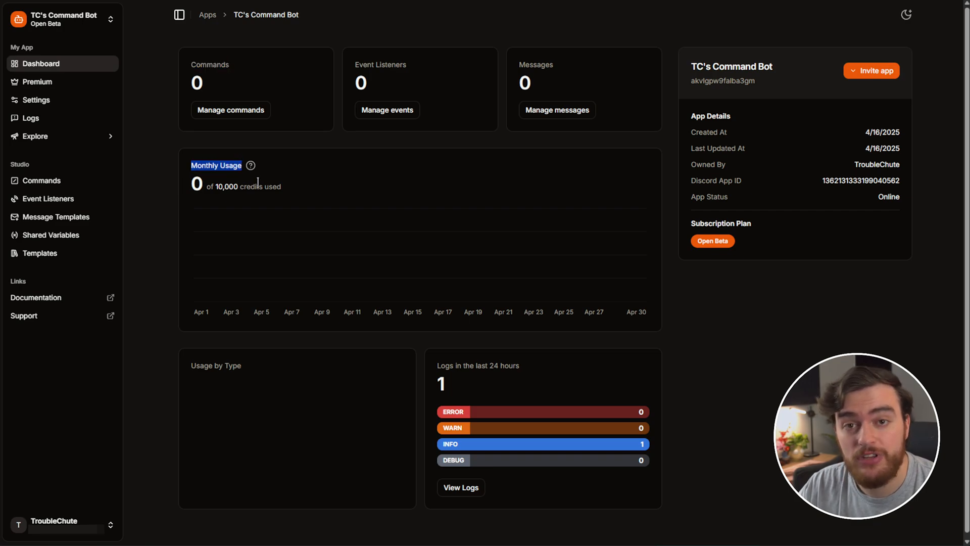
double_click(259, 187)
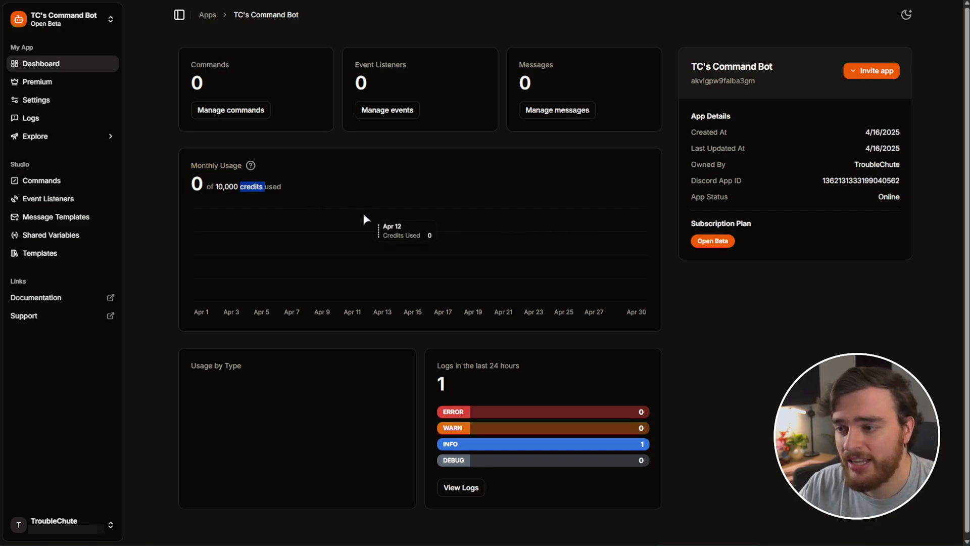
Open the Credit System documentation and read the cost breakdown for the Chat with AI, Send API request and ordinary actions
click(251, 166)
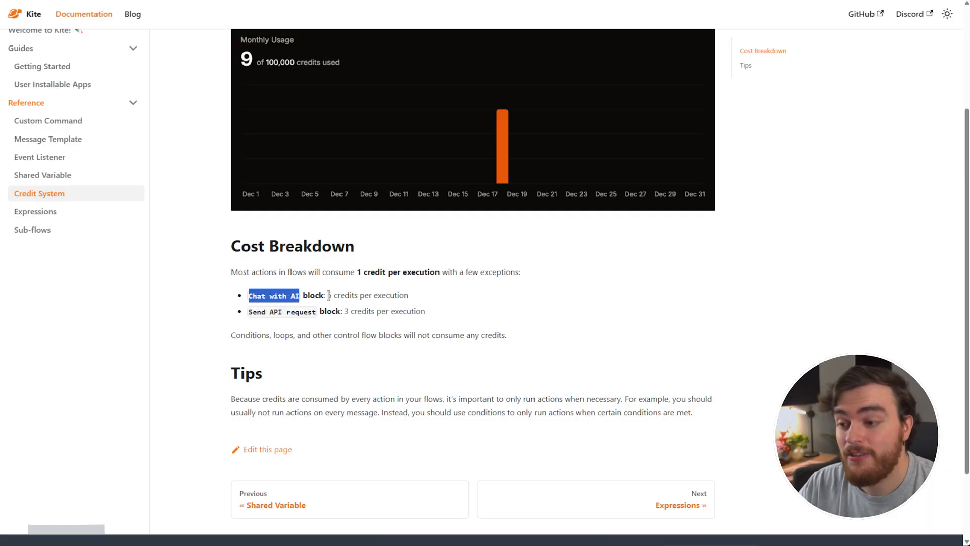
drag(328, 295, 408, 297)
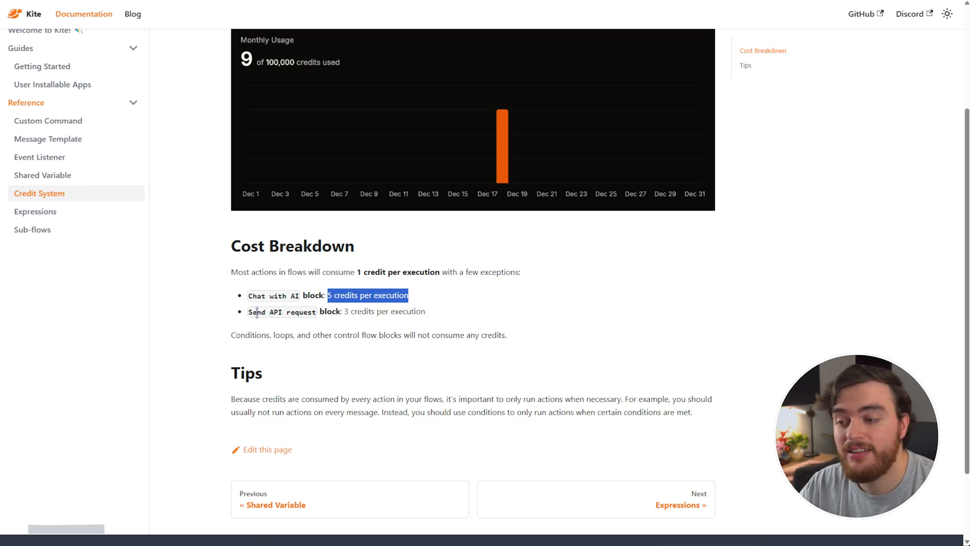
drag(257, 312, 426, 312)
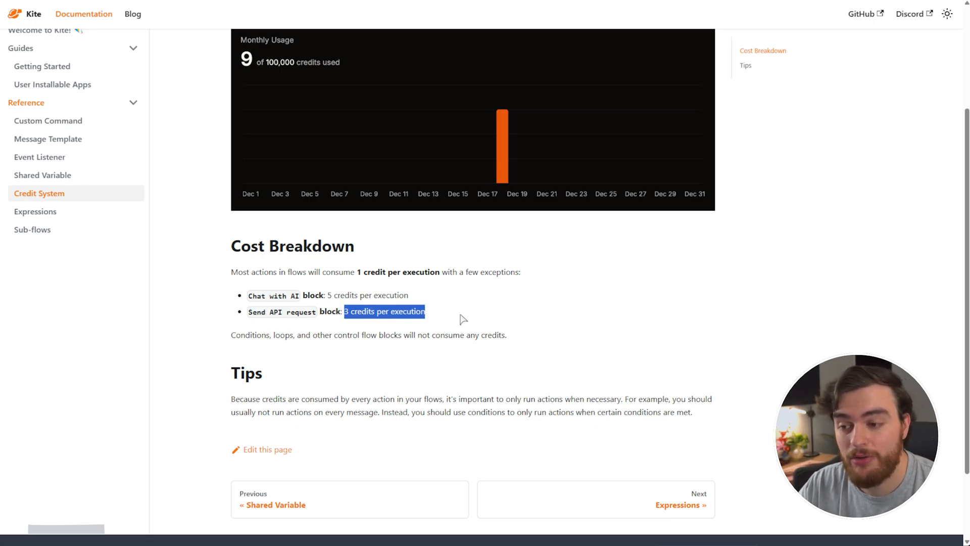
drag(227, 272, 363, 274)
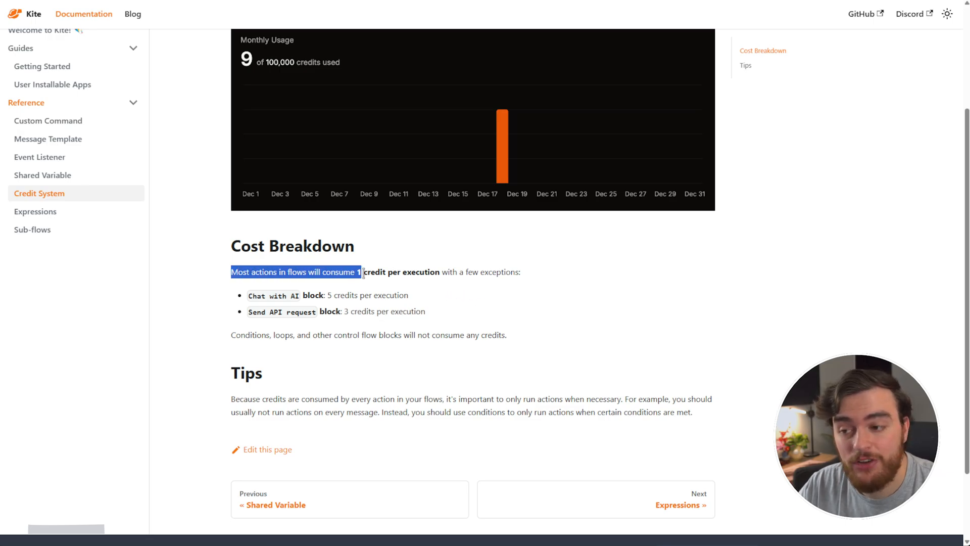
click(420, 273)
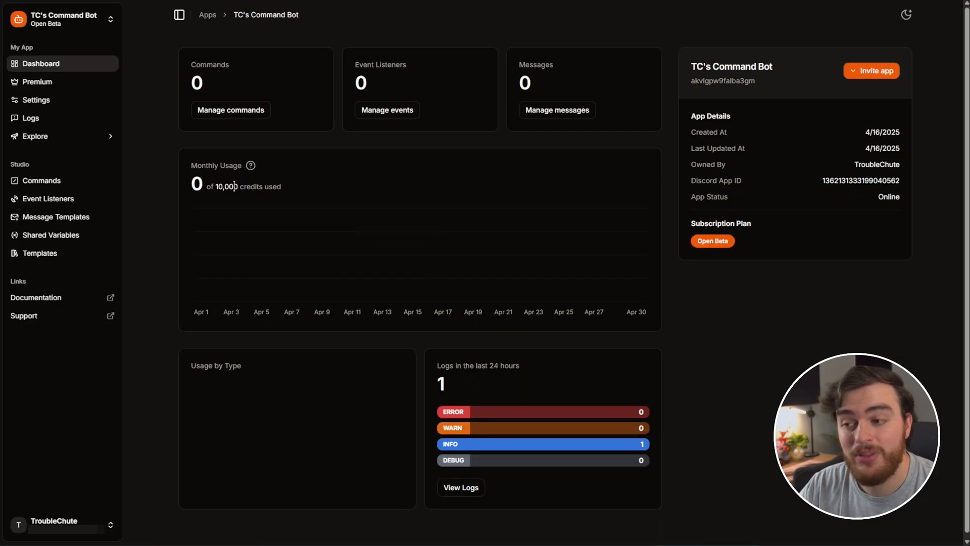
Check the app's monthly credit allowance on the dashboard and compare it with the credits offered by the Kite Premium plans
double_click(222, 186)
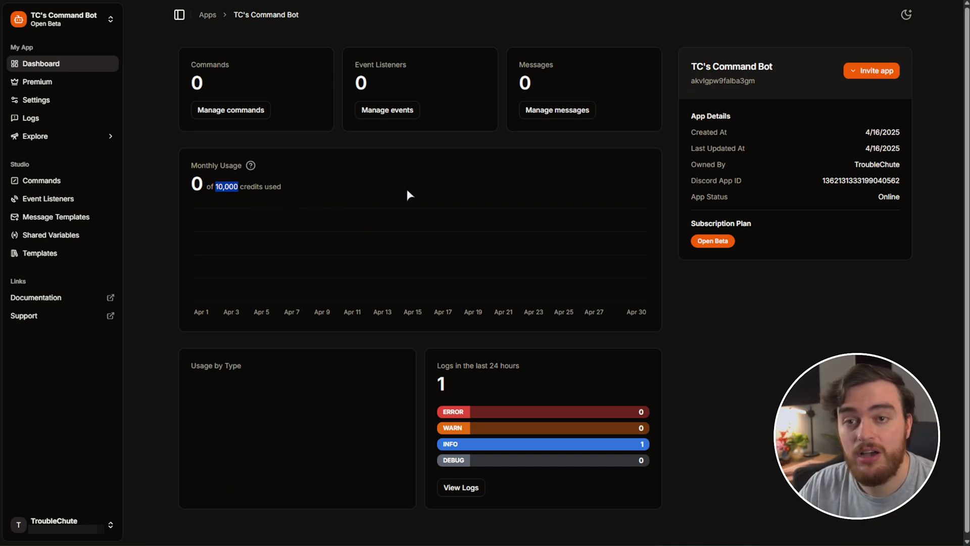
click(412, 153)
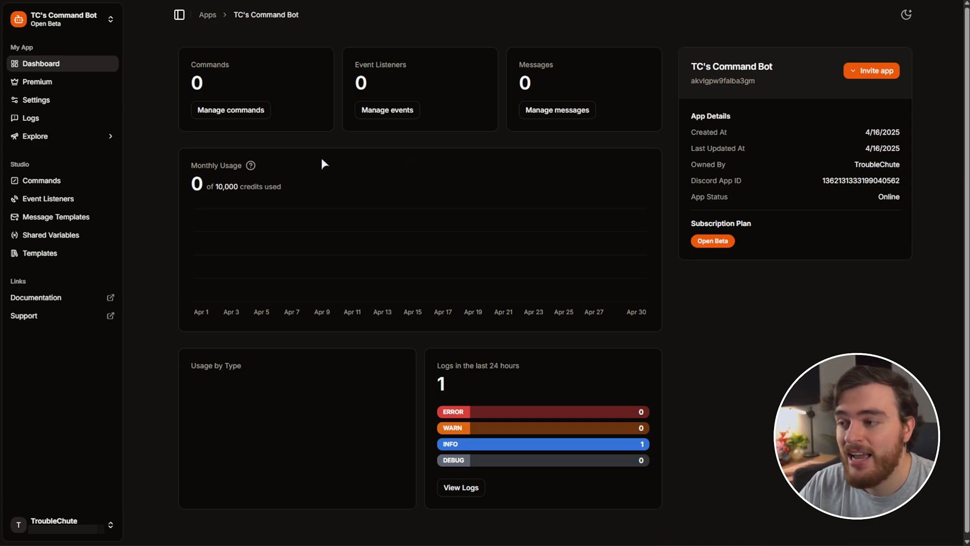
click(66, 87)
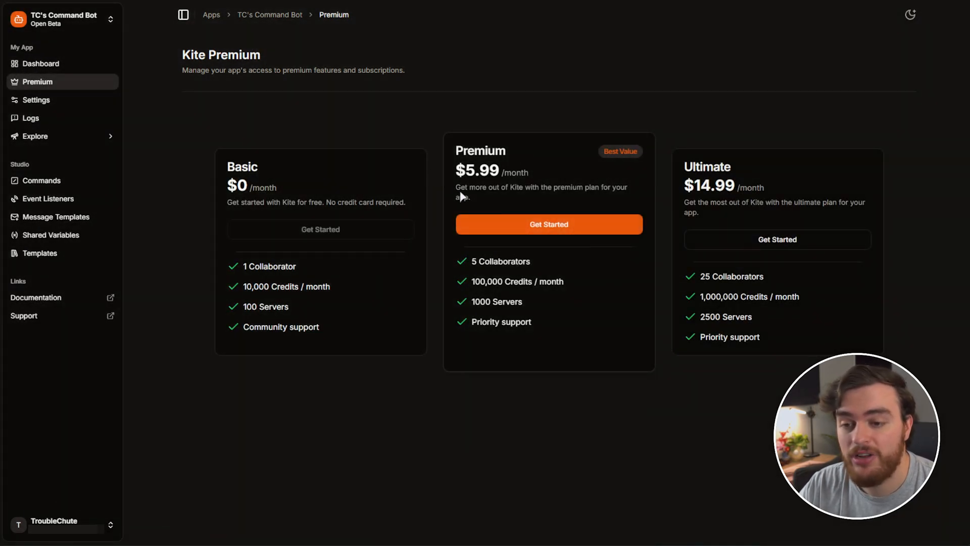
drag(471, 285, 609, 291)
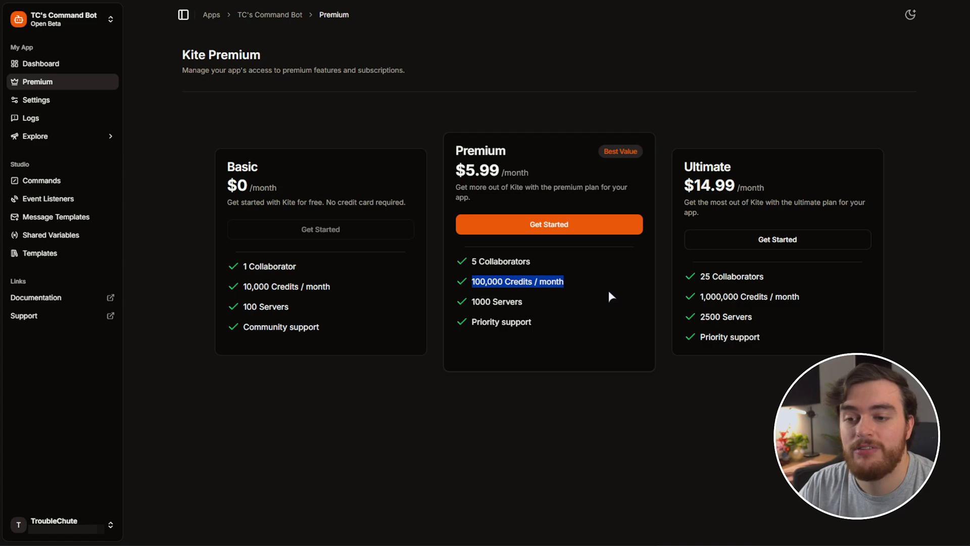
Open the app's settings and review the Start App and Stop App options
click(609, 291)
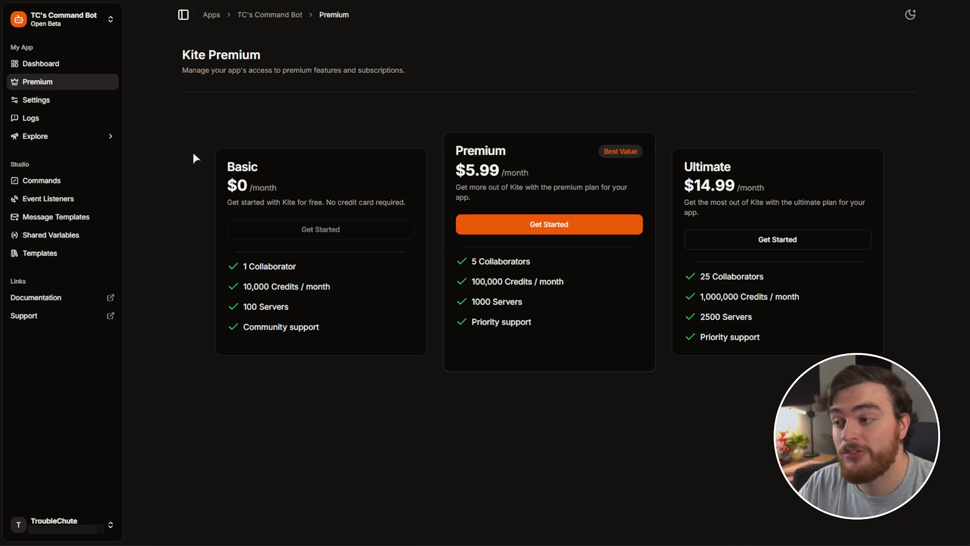
click(66, 101)
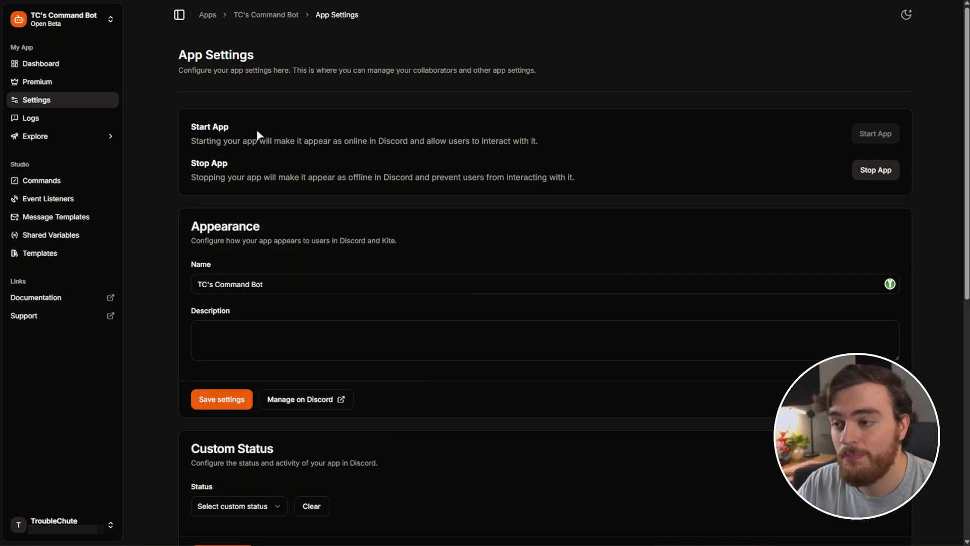
drag(191, 126, 228, 127)
drag(191, 163, 228, 163)
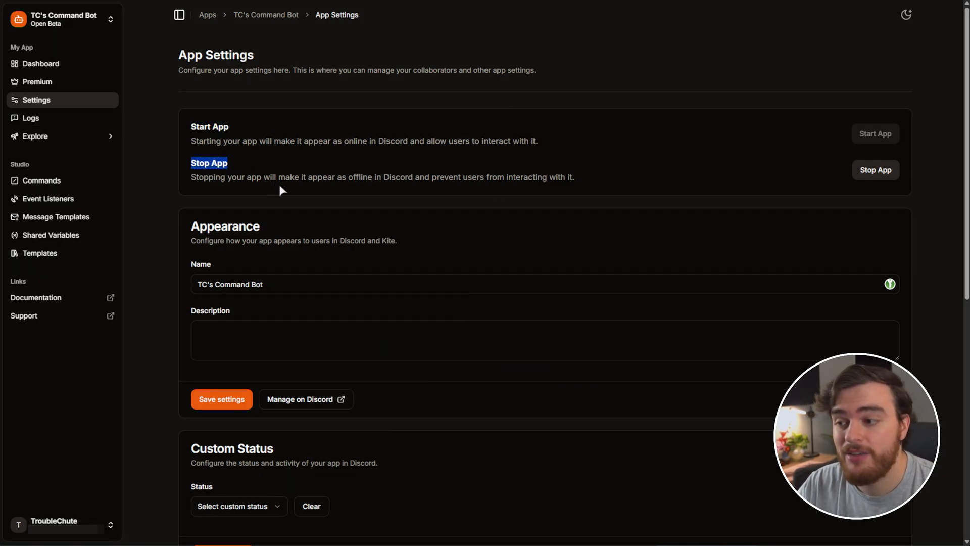
Set the app's description to "This bot does somethings" and save the appearance settings
scroll(331, 184, down, 2)
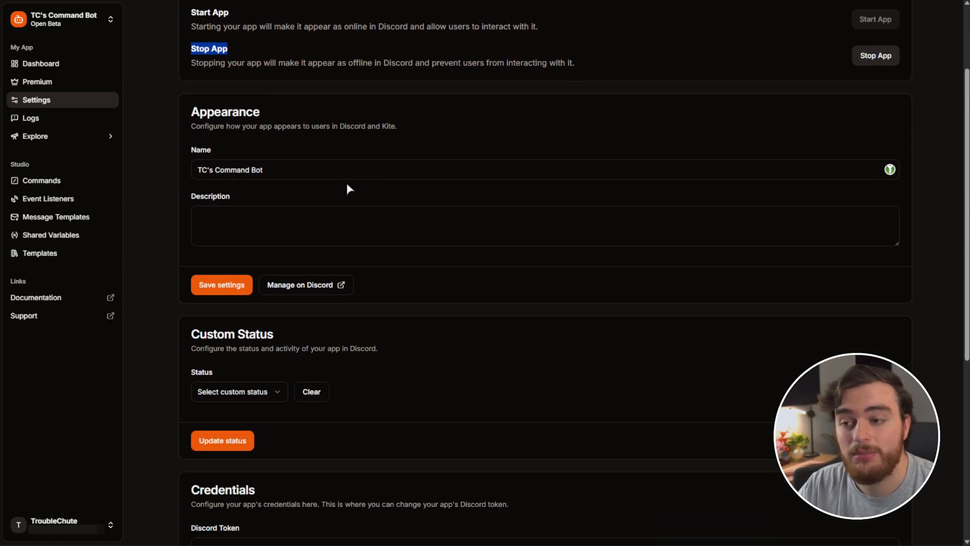
click(343, 170)
key(ctrl+a)
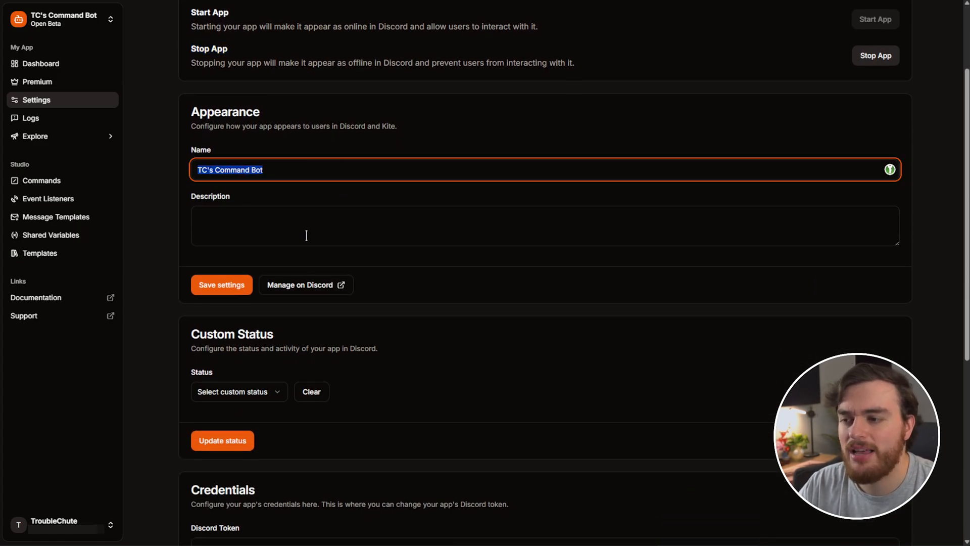
click(305, 224)
text(This bot does s)
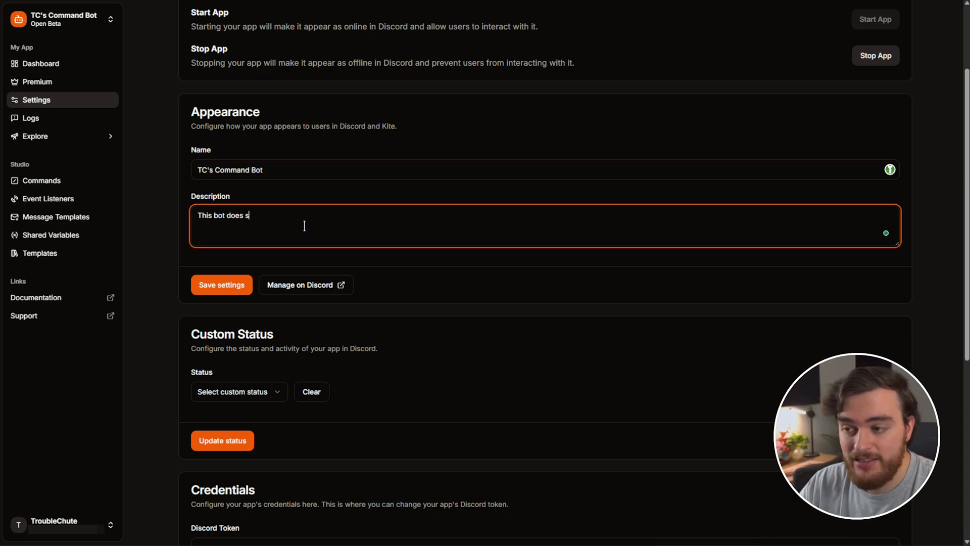
text(omethings)
click(240, 289)
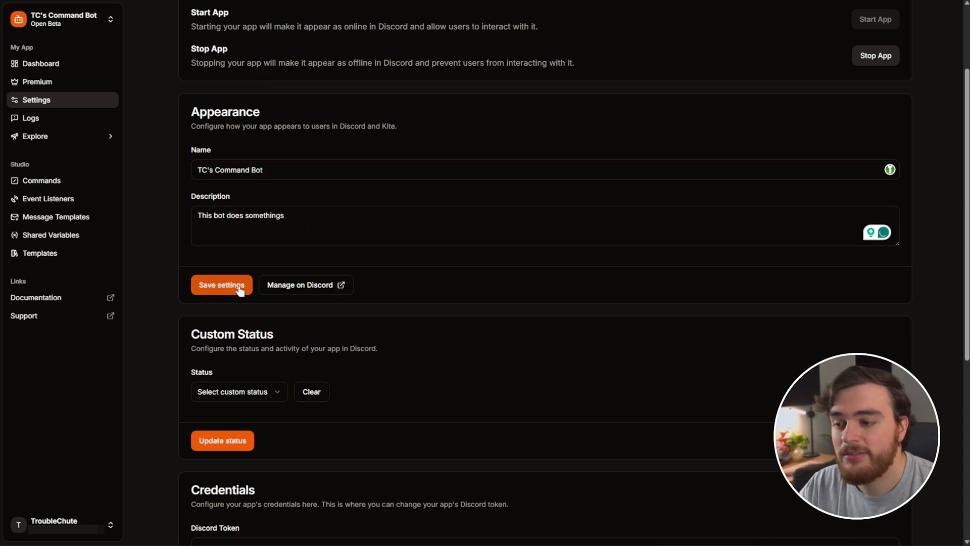
Set the bot's custom status to Online with the Watching activity type
scroll(504, 281, down, 3)
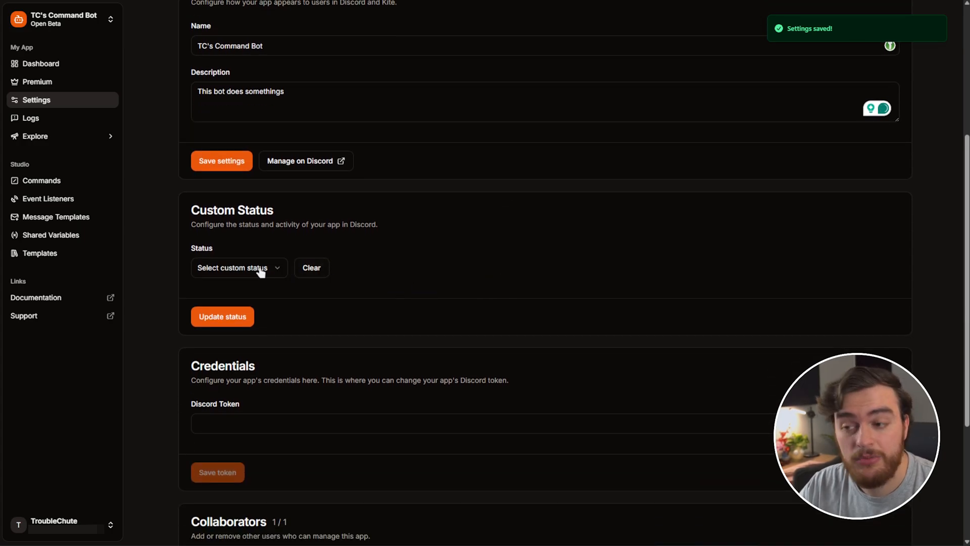
click(261, 268)
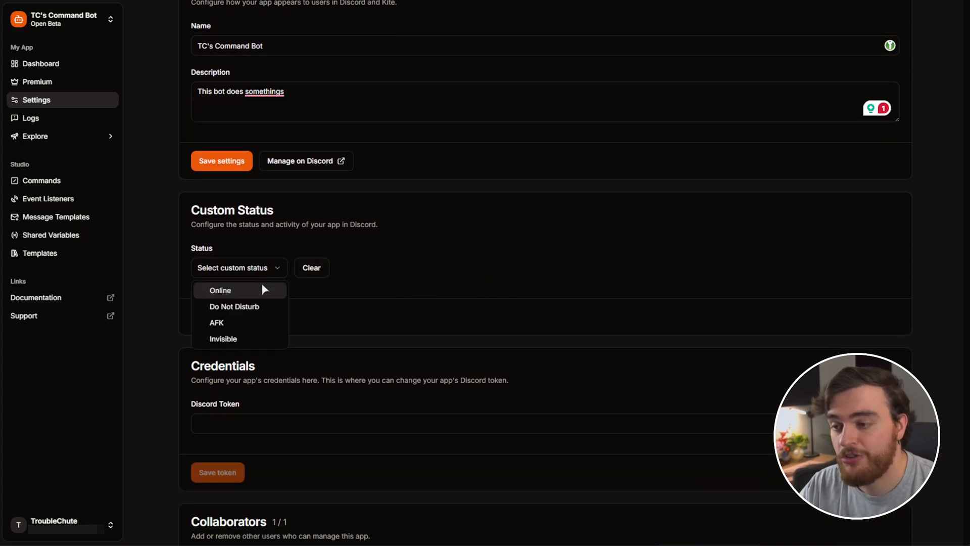
click(237, 292)
click(246, 318)
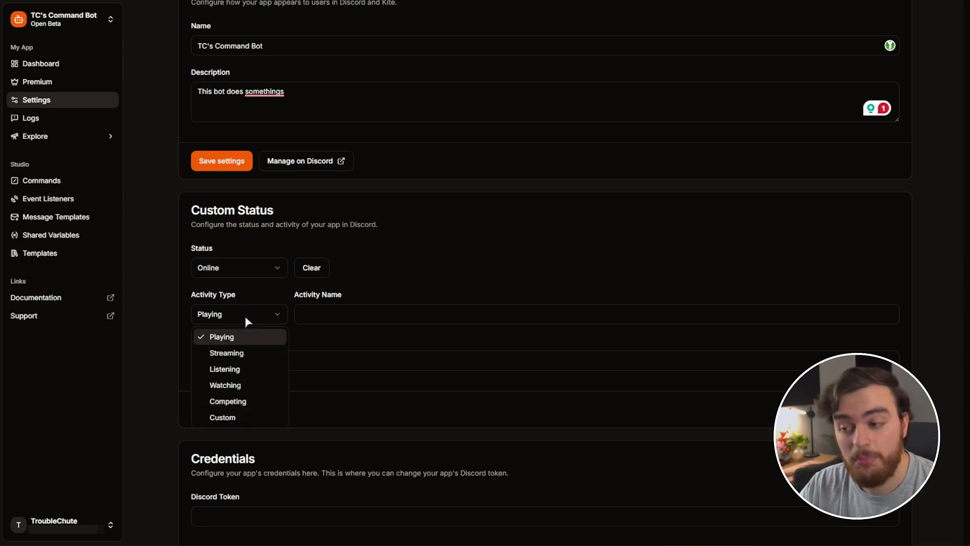
click(265, 385)
click(343, 321)
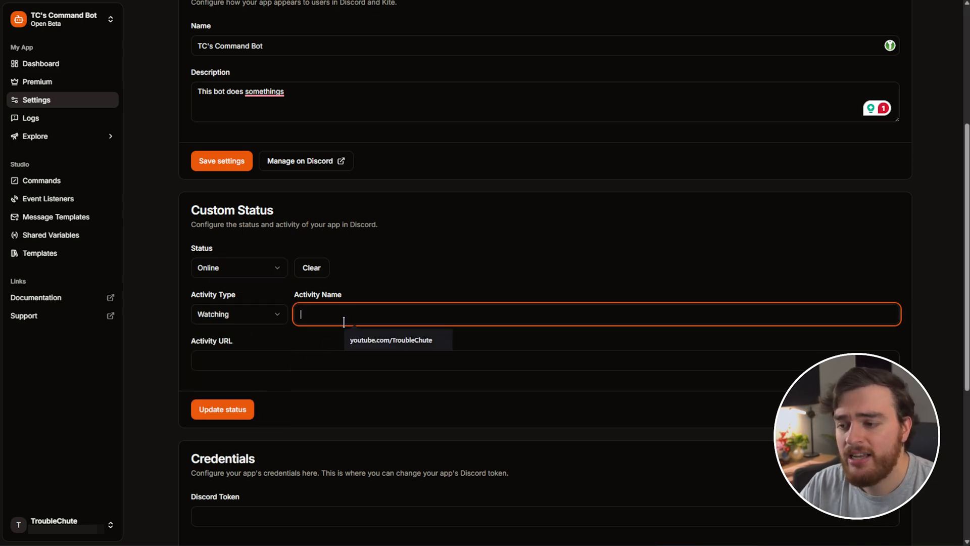
text(Troublechute)
key(Tab)
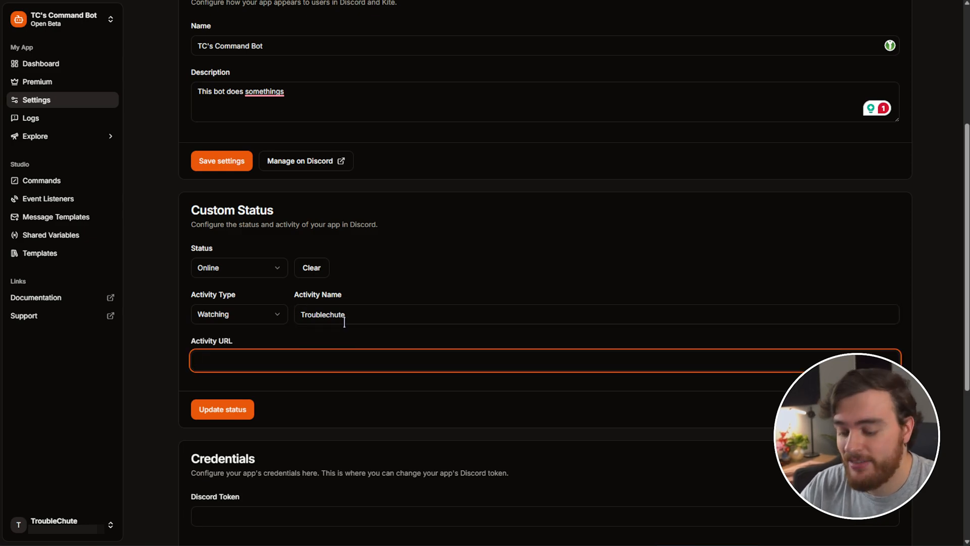
text(ht)
key(Down)
key(Return)
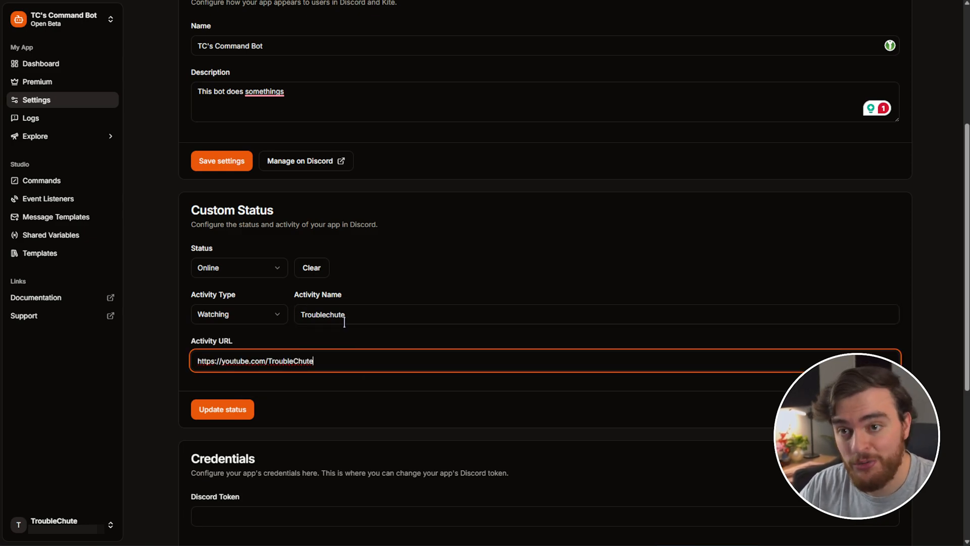
click(240, 414)
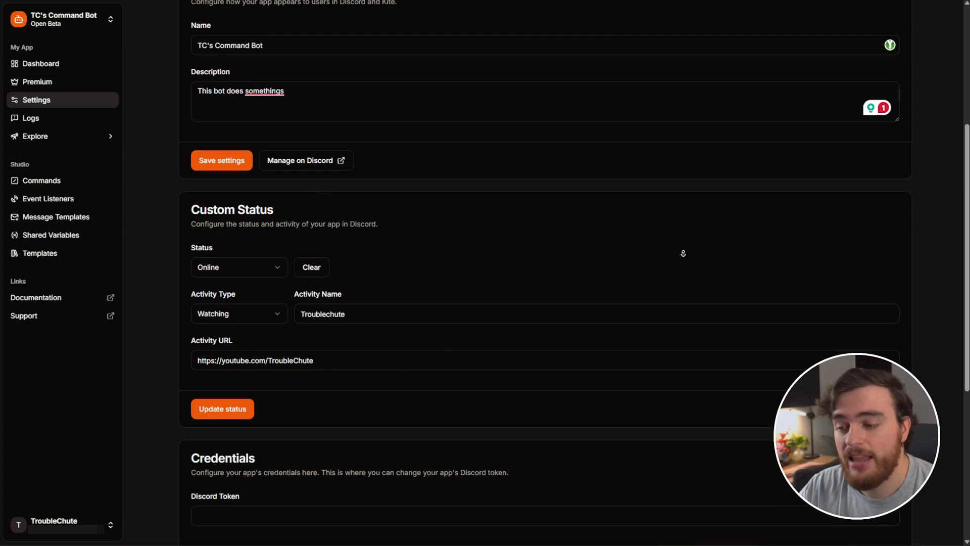
Review the Credentials, Collaborators and Delete App sections of the app settings
middle_click(682, 251)
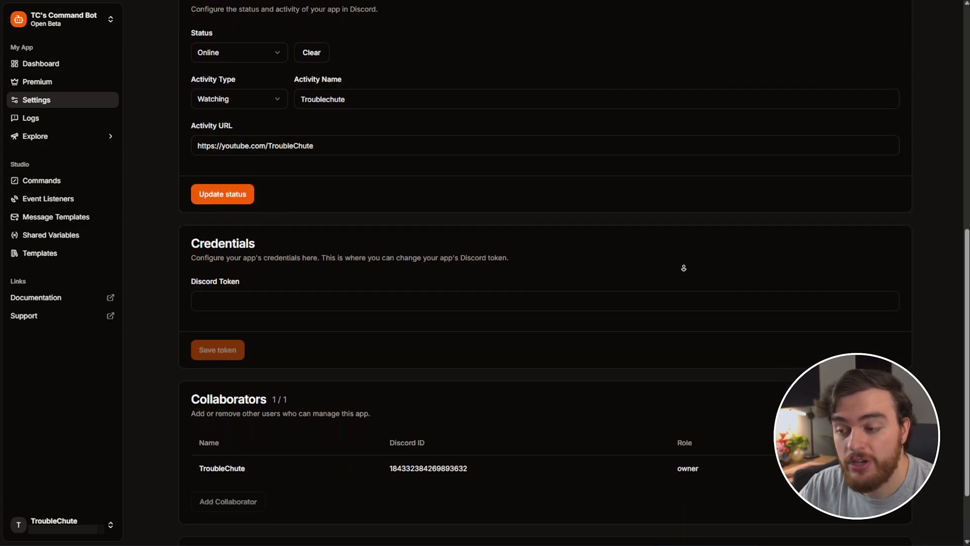
middle_click(684, 268)
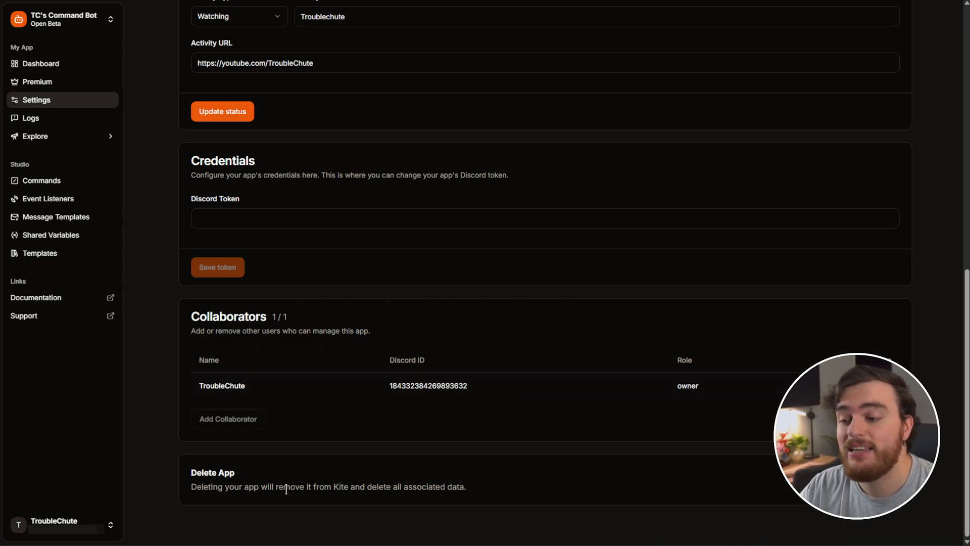
scroll(597, 323, up, 10)
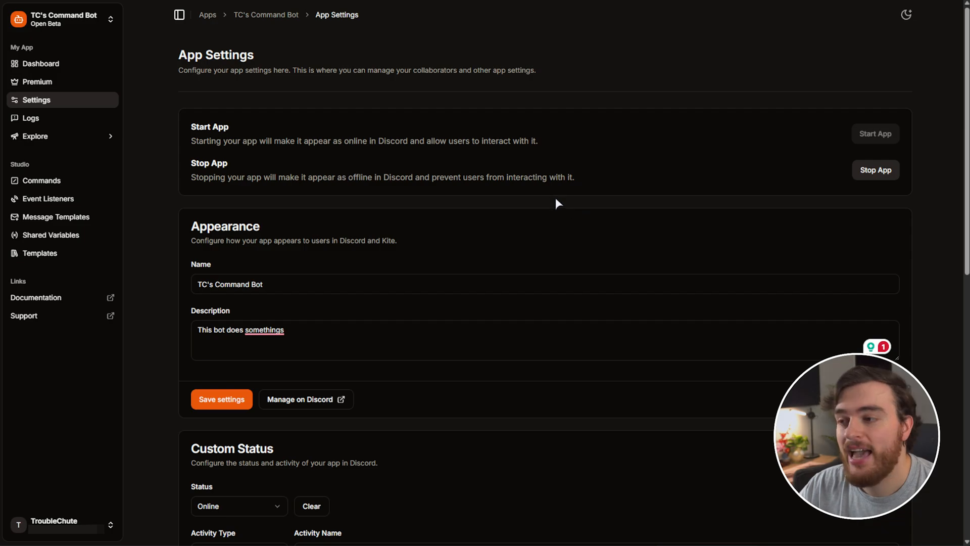
Invite the app from its dashboard to TroubleChute's Server, and check the bot in the Discord member list
click(58, 65)
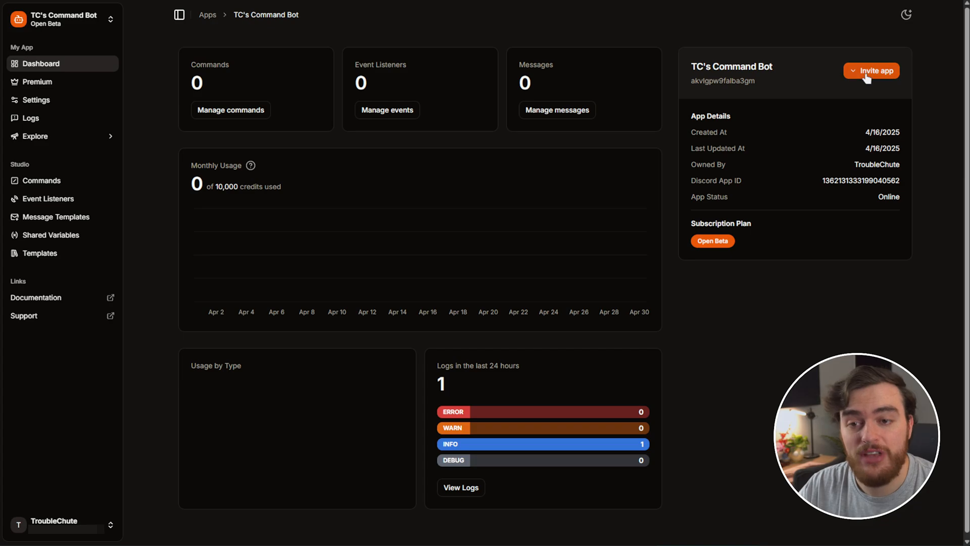
click(867, 76)
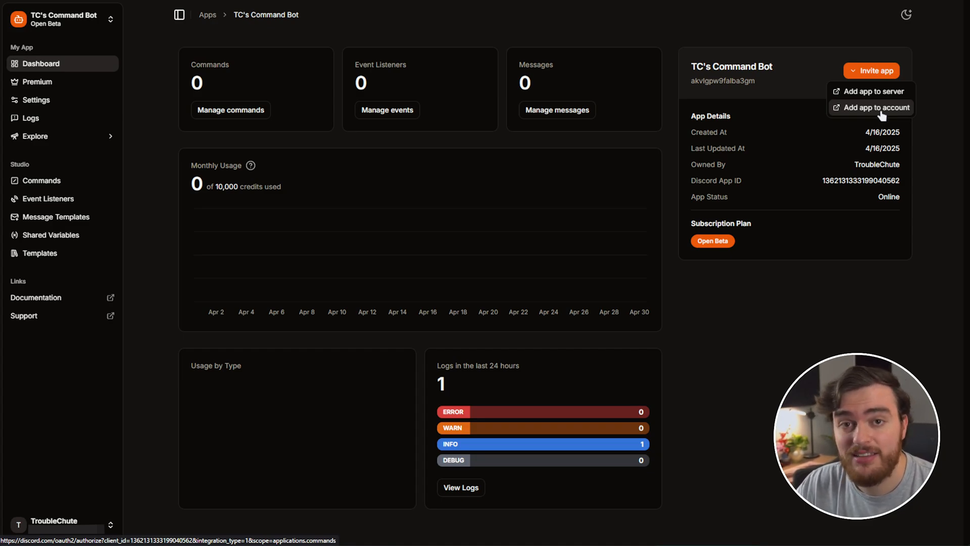
click(880, 92)
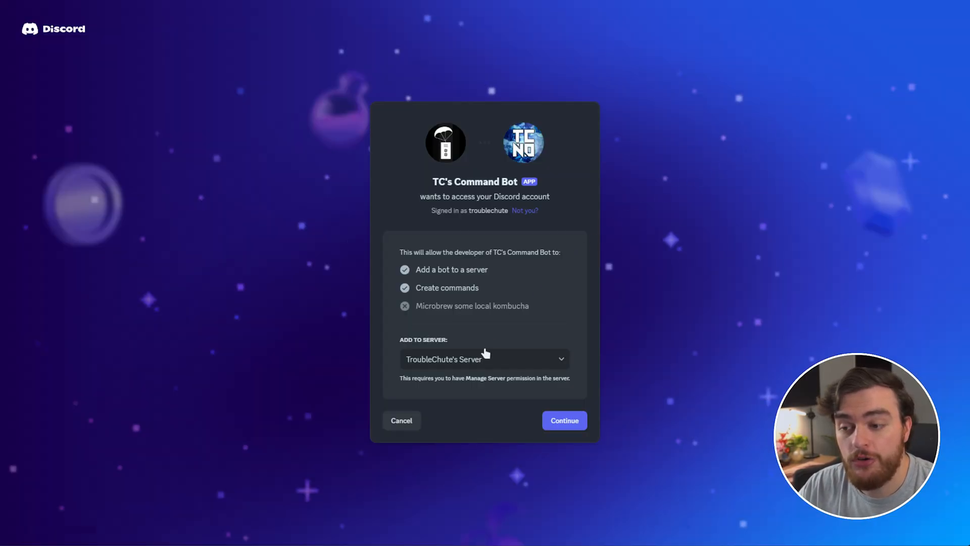
click(570, 426)
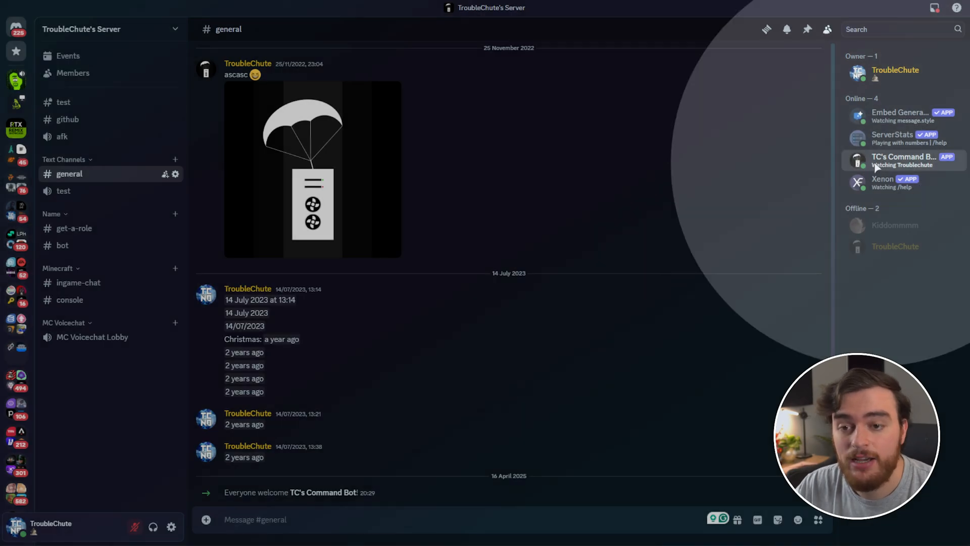
click(876, 161)
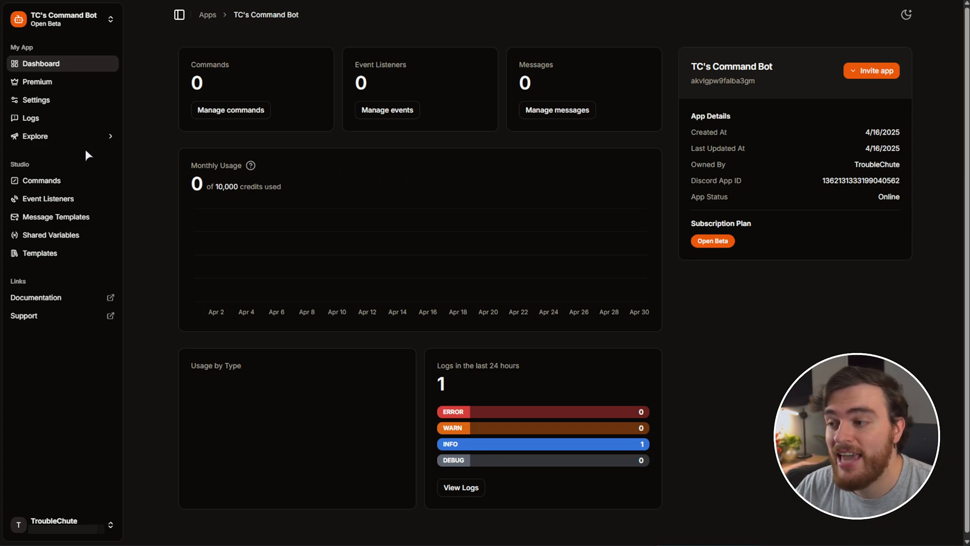
Examine the app's Server Explorer, Emoji Explorer and logs in Kite
click(48, 141)
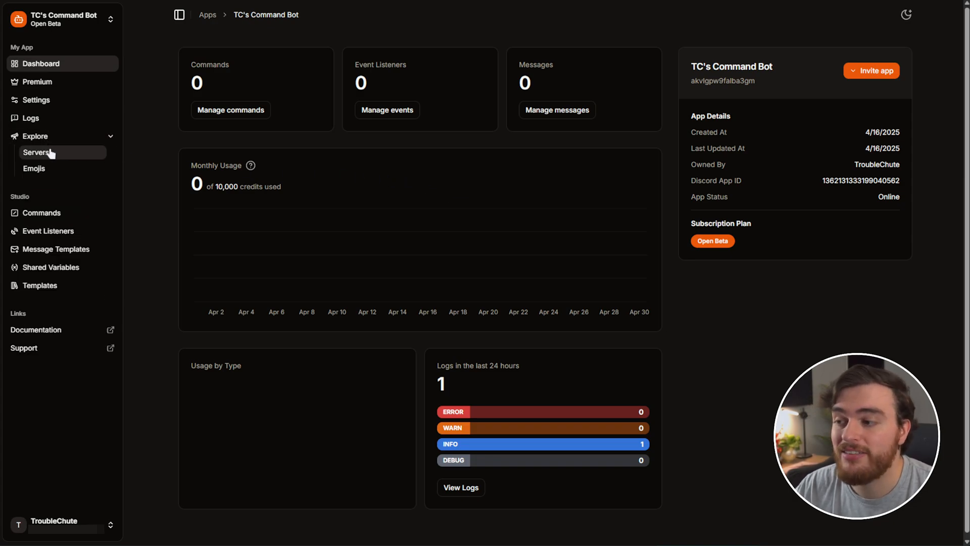
click(50, 153)
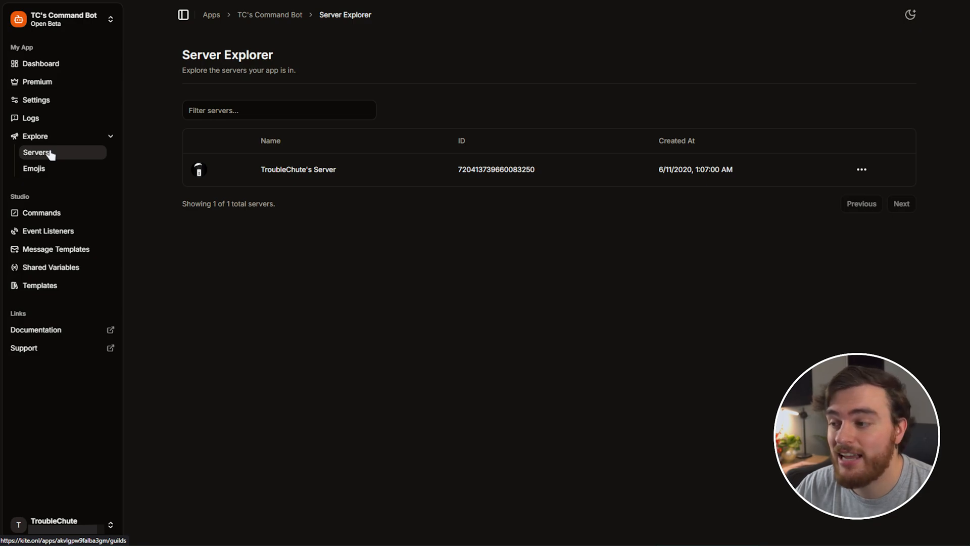
click(861, 173)
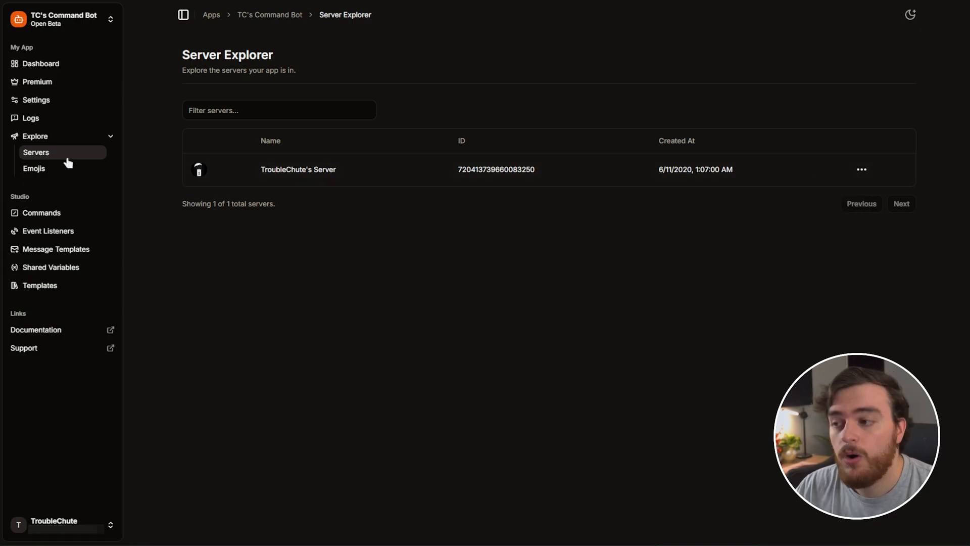
click(59, 171)
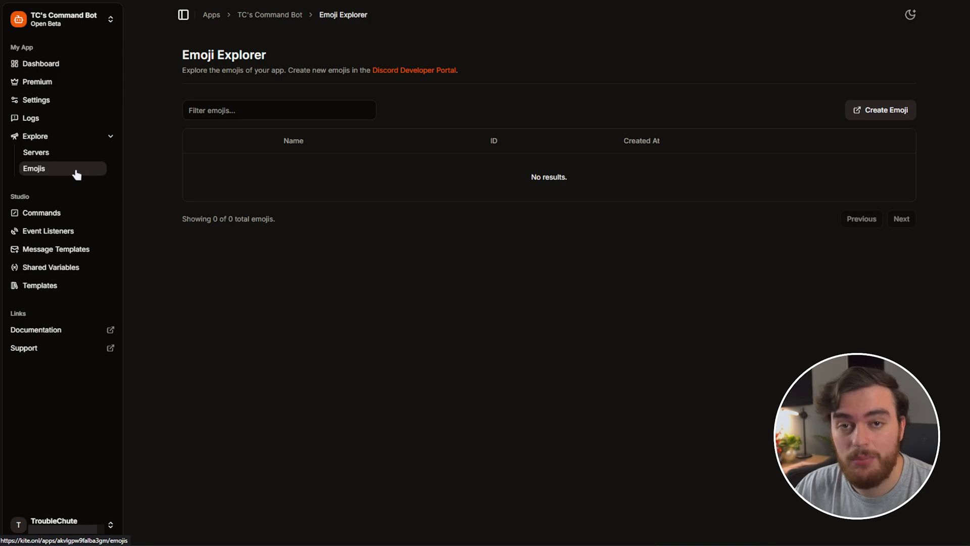
click(83, 126)
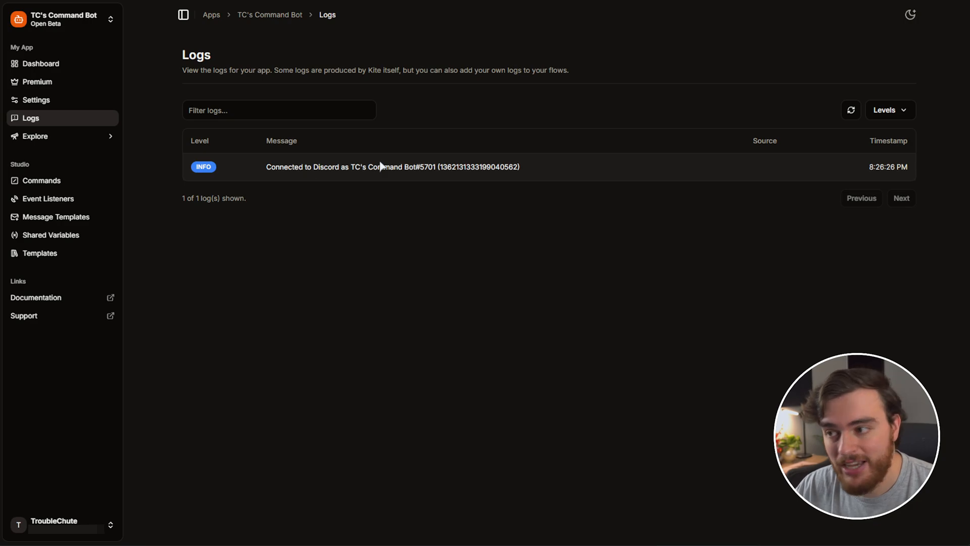
Create a command named "yt" with the description "Returns TroubleChute's Channel"
click(59, 182)
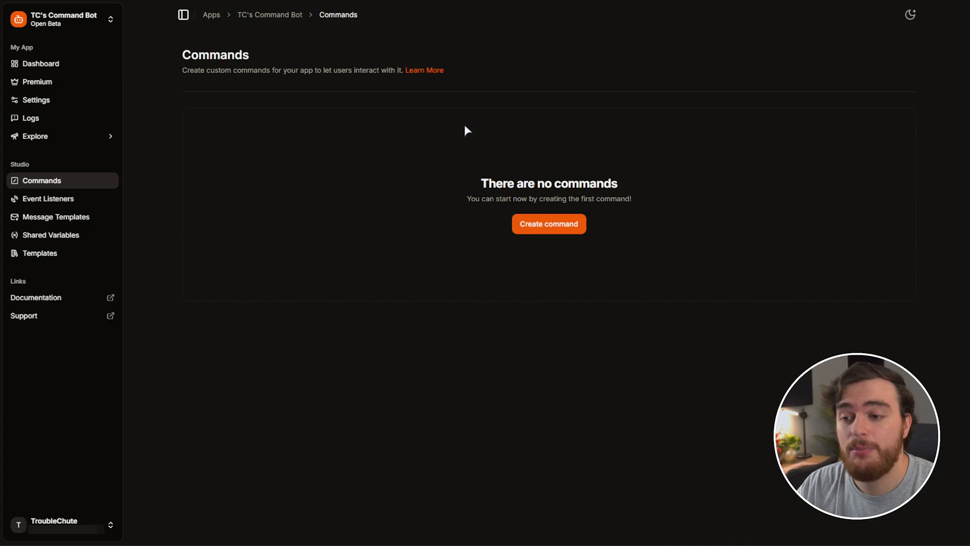
click(543, 228)
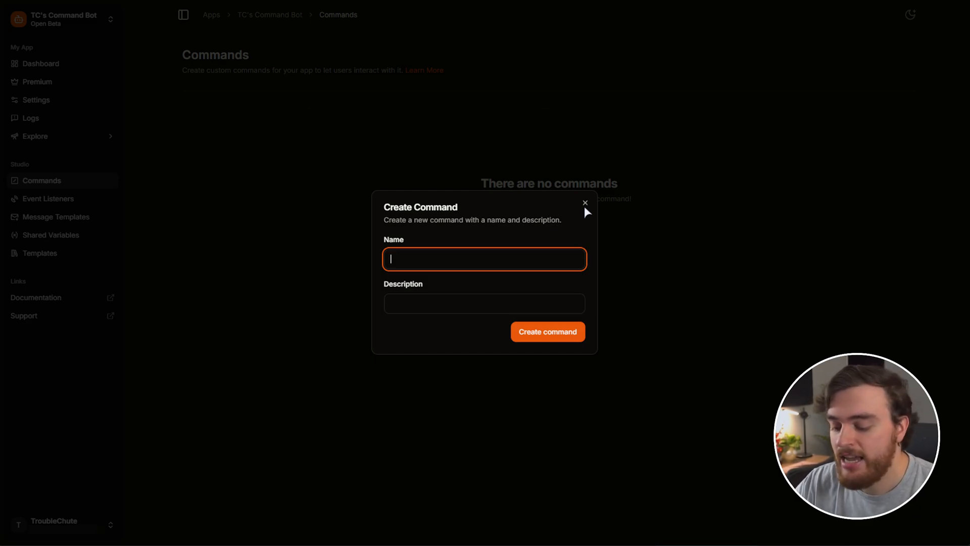
text(yt)
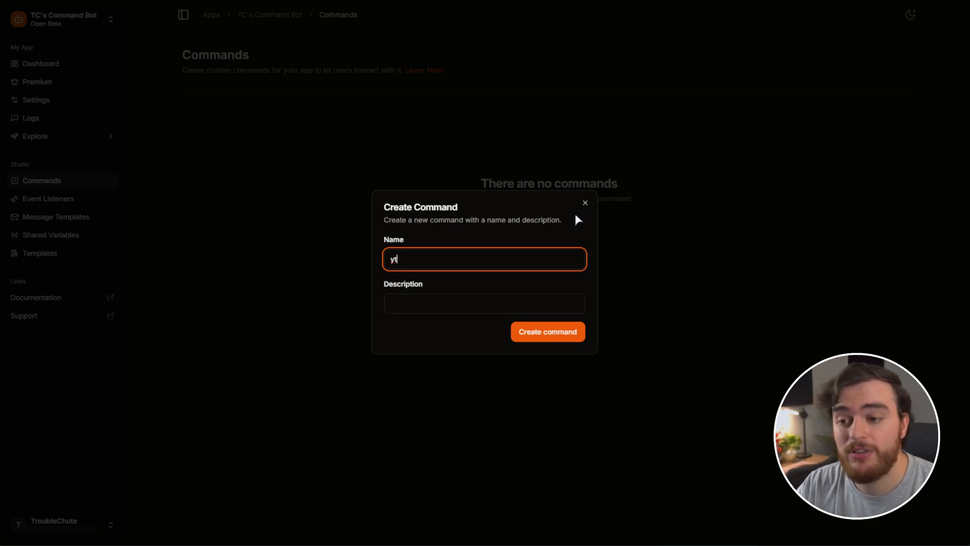
click(442, 305)
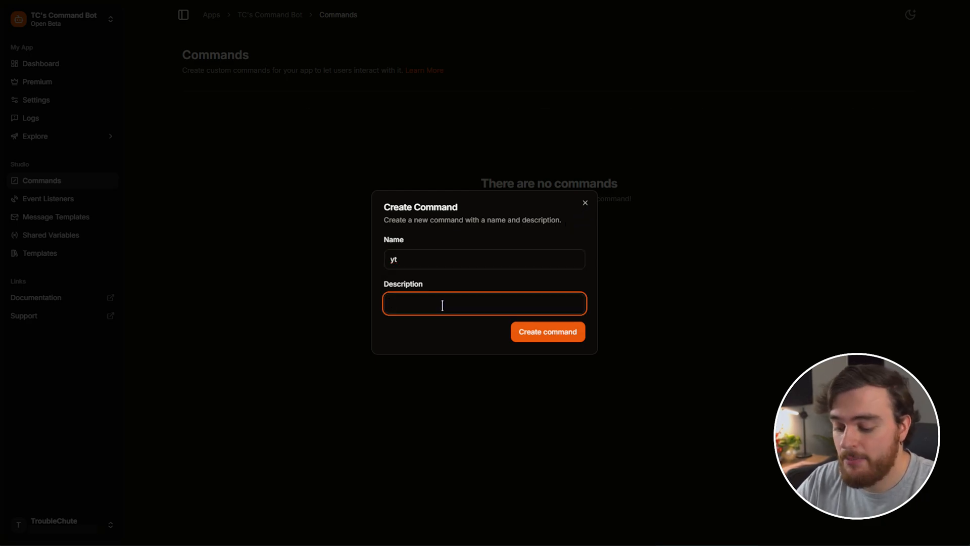
text(Returns TroubleChute's Channel)
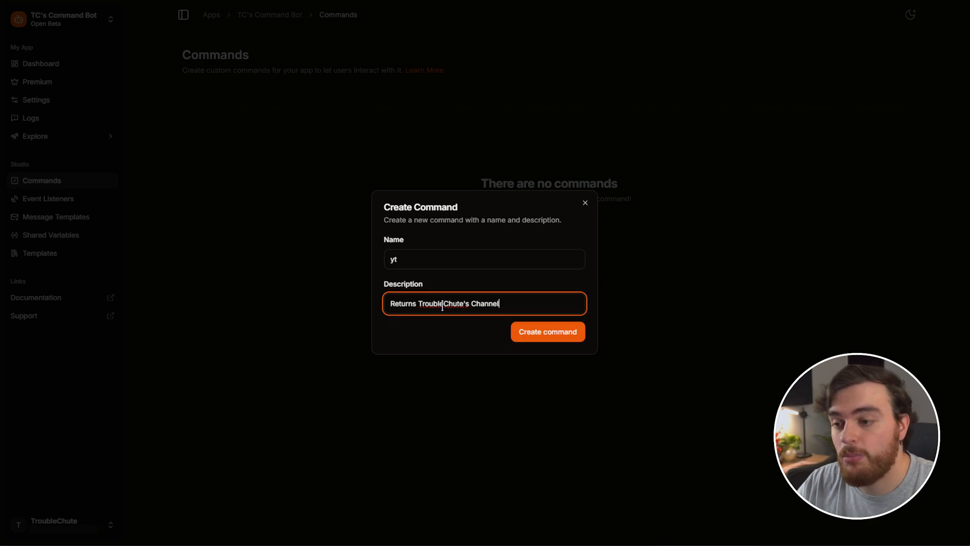
click(551, 335)
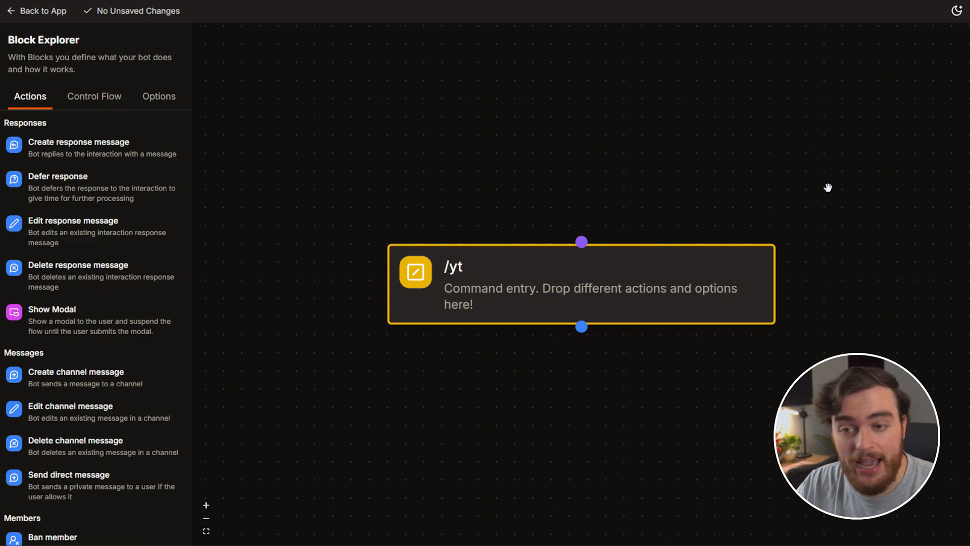
Move the /yt command entry block higher on the canvas and close its block settings
drag(556, 266, 563, 208)
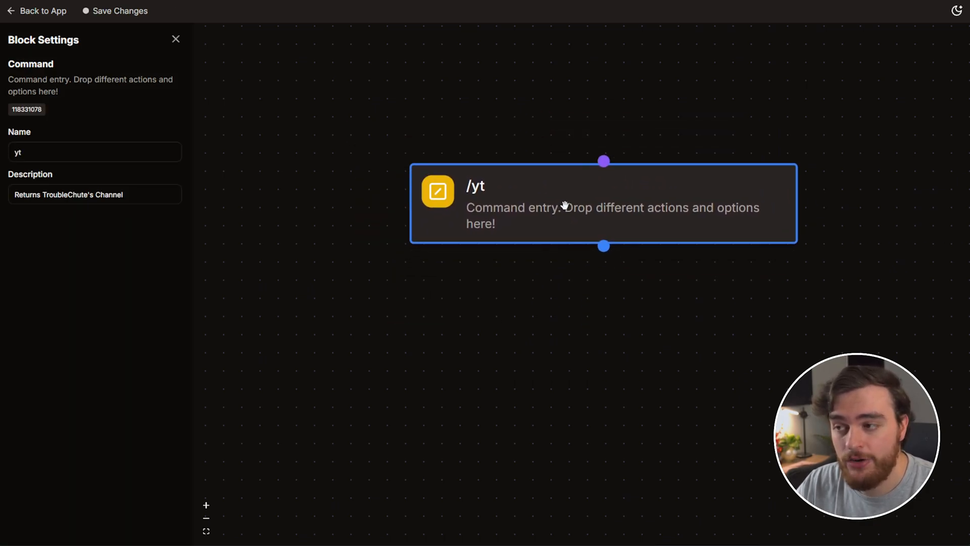
click(176, 39)
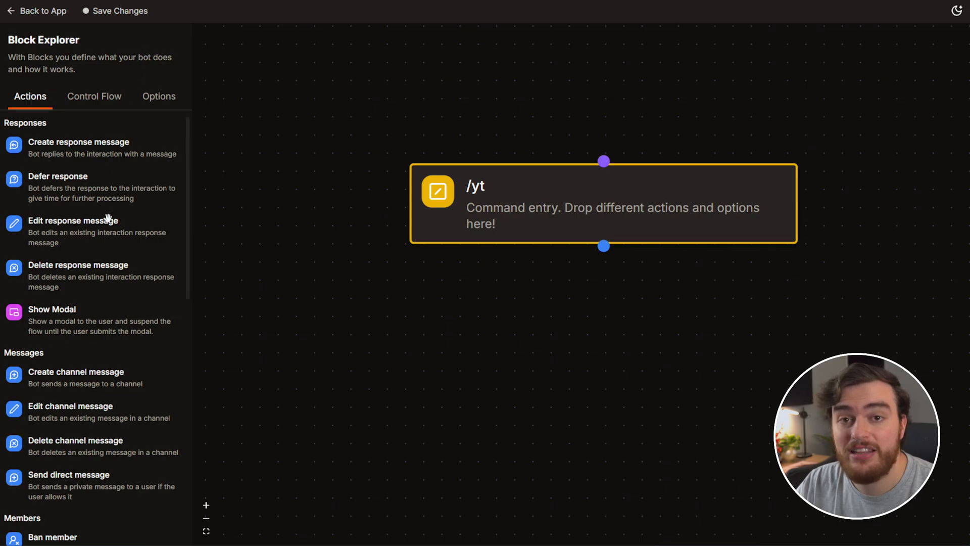
Examine the available action, control flow and option blocks in the Block Explorer
drag(187, 143, 206, 405)
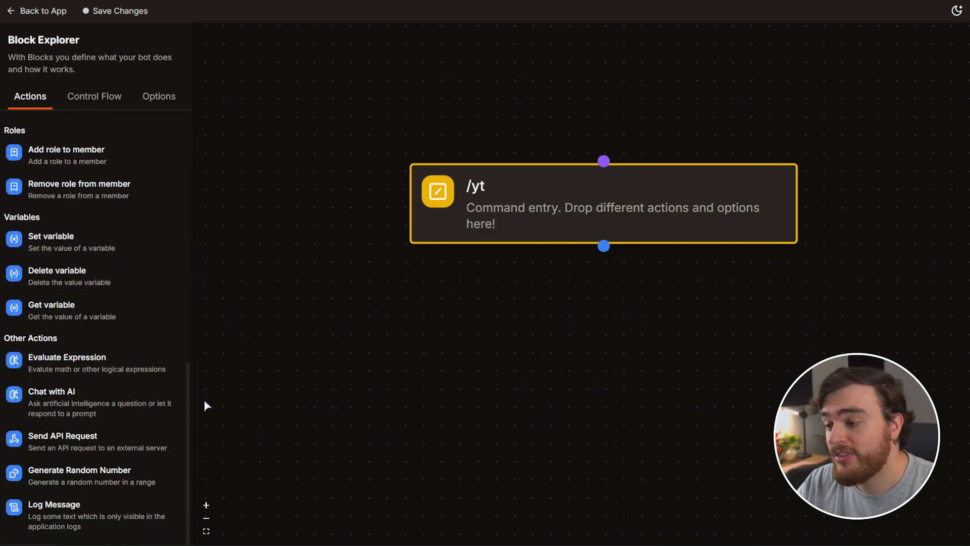
click(116, 102)
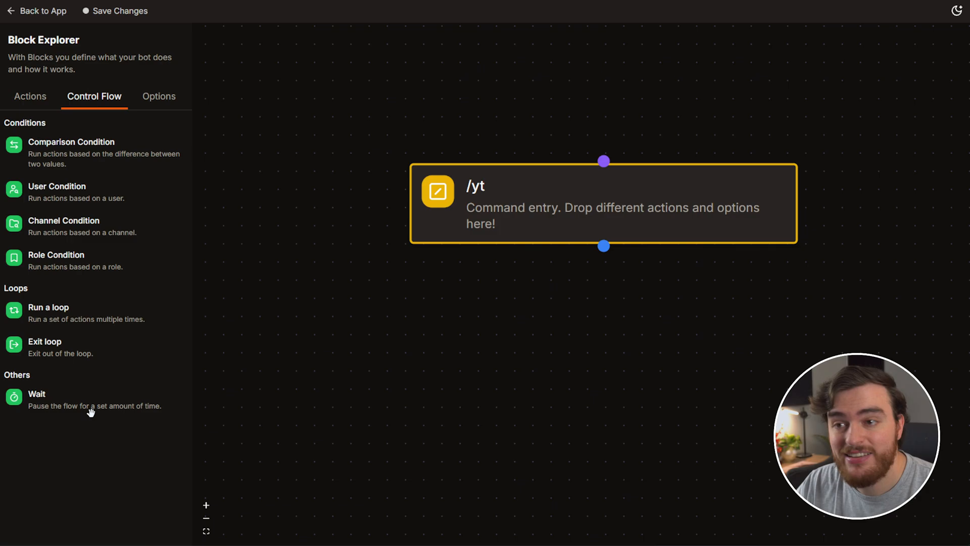
click(172, 101)
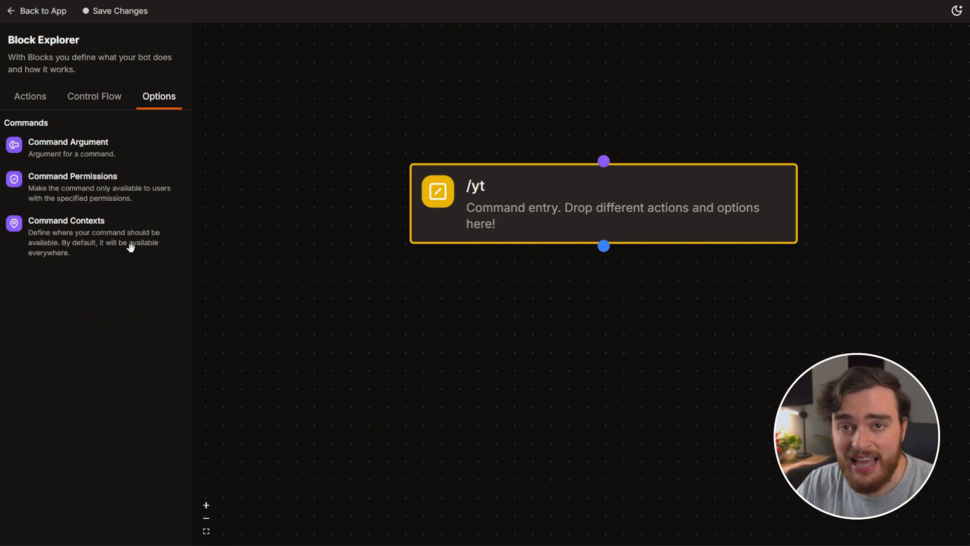
click(38, 96)
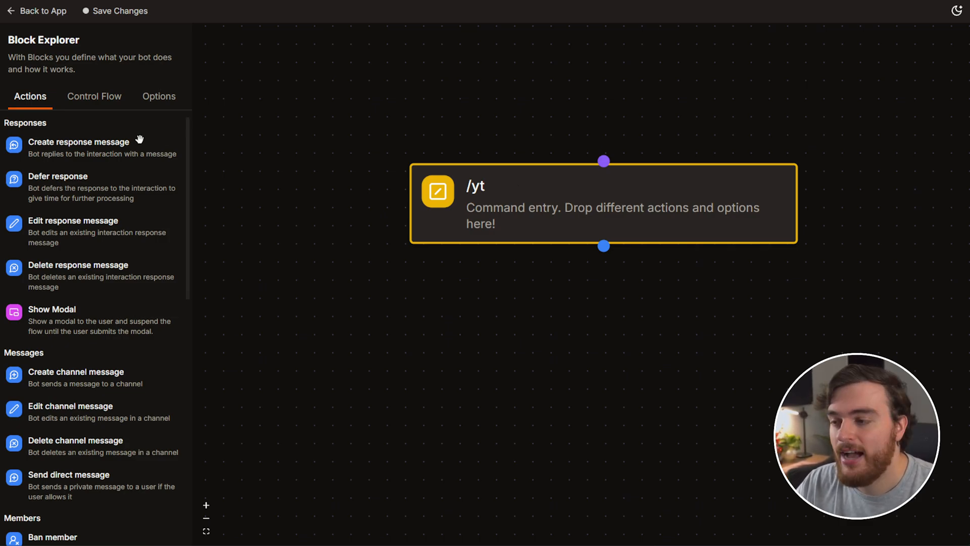
Add a Create response message block below the /yt command entry and connect the entry to it
drag(87, 154, 579, 343)
drag(725, 365, 579, 365)
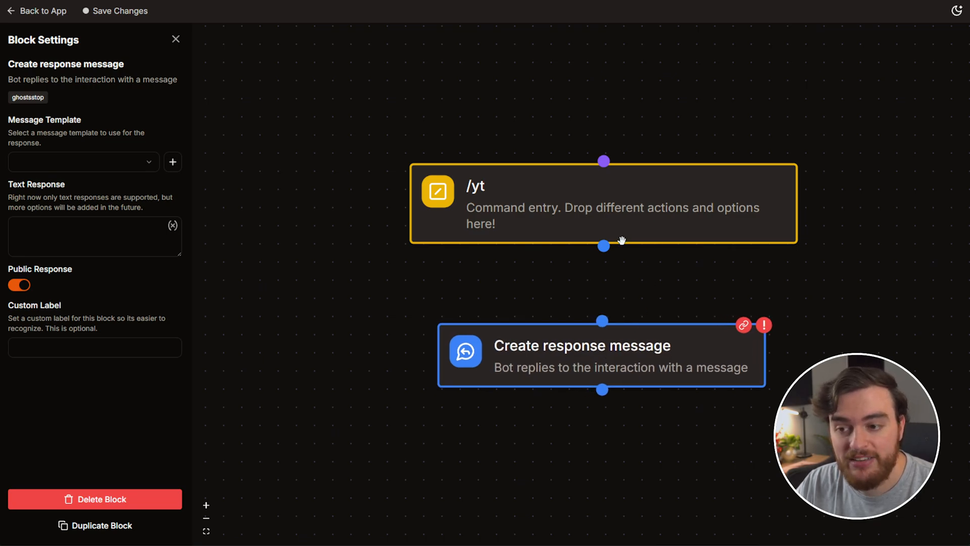
drag(604, 246, 602, 321)
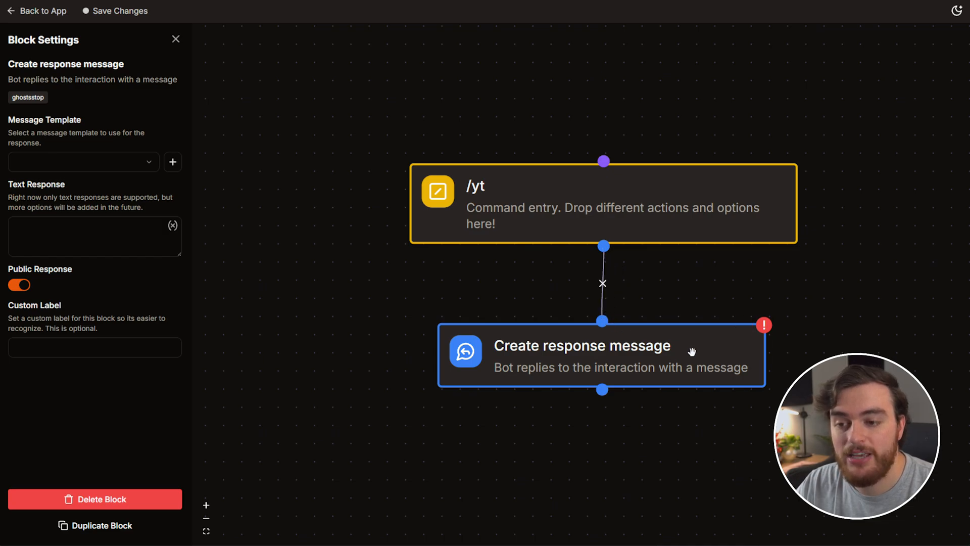
mouse_move(688, 349)
mouse_down()
mouse_move(732, 346)
mouse_move(613, 340)
mouse_move(678, 336)
mouse_up()
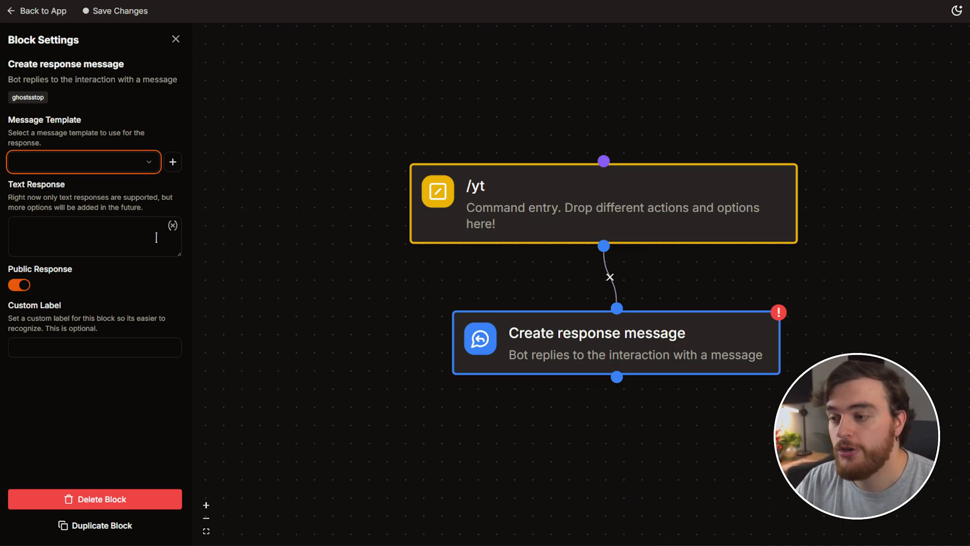
click(173, 226)
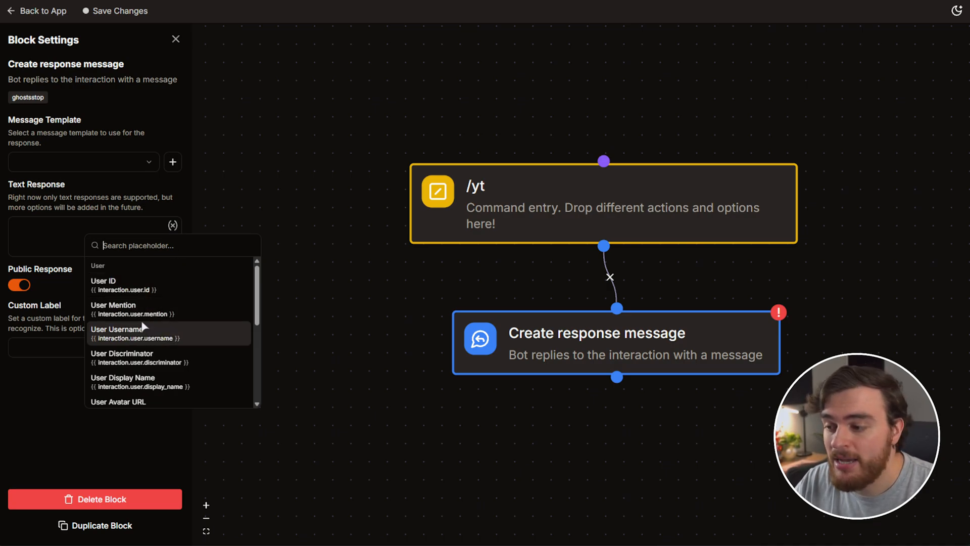
click(91, 236)
text(Hey,)
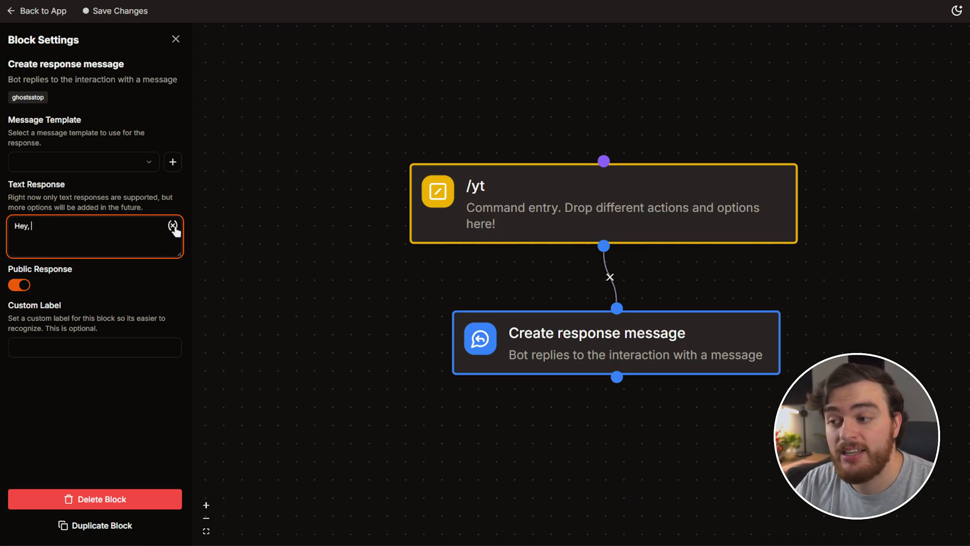
click(174, 225)
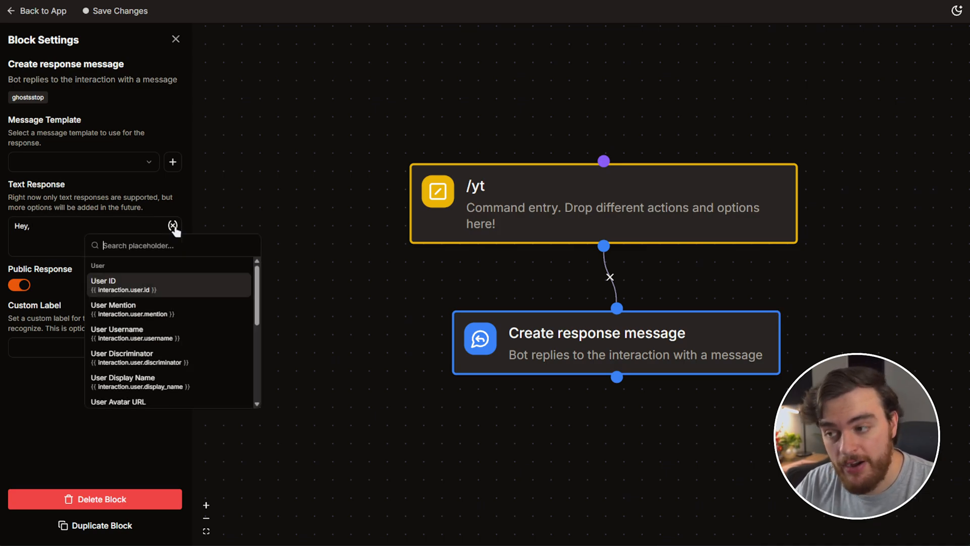
click(211, 310)
click(139, 229)
text(. Here's a link)
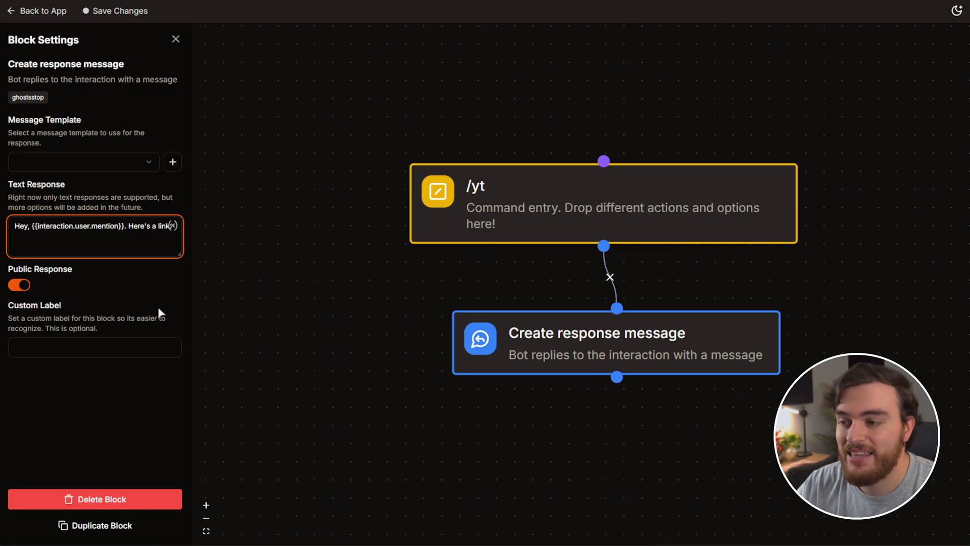
text( https://youtube.com/TroubleChute)
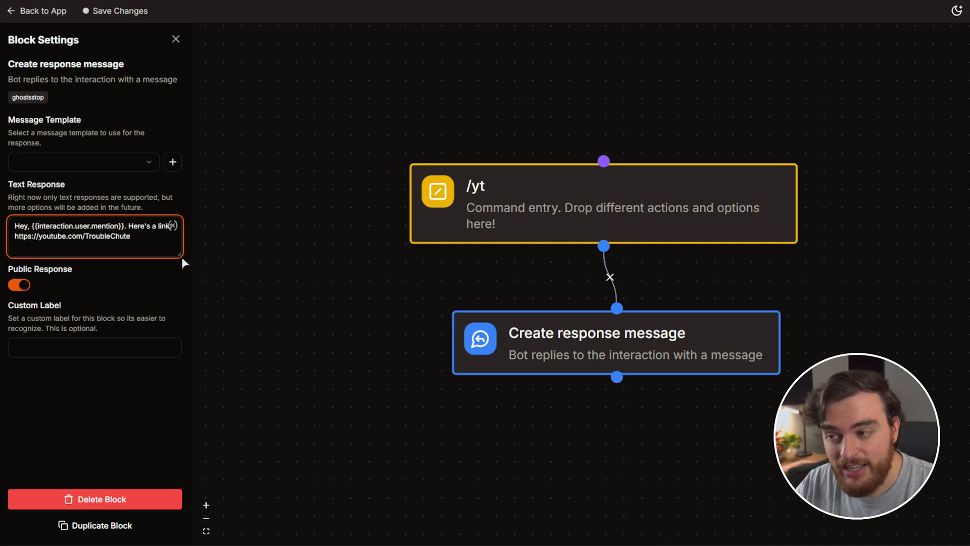
drag(180, 255, 179, 314)
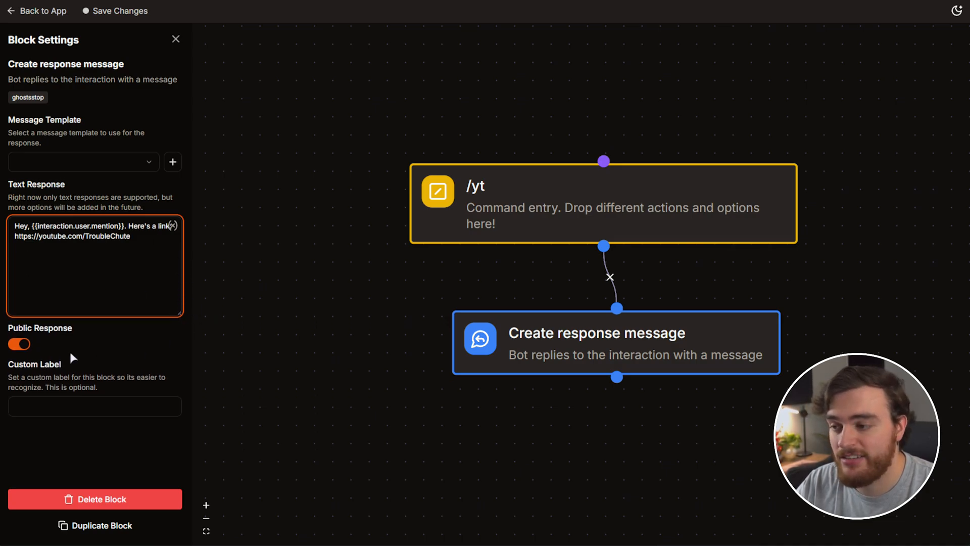
Turn off Public Response for the response message block and save the command's changes
drag(83, 334, 7, 335)
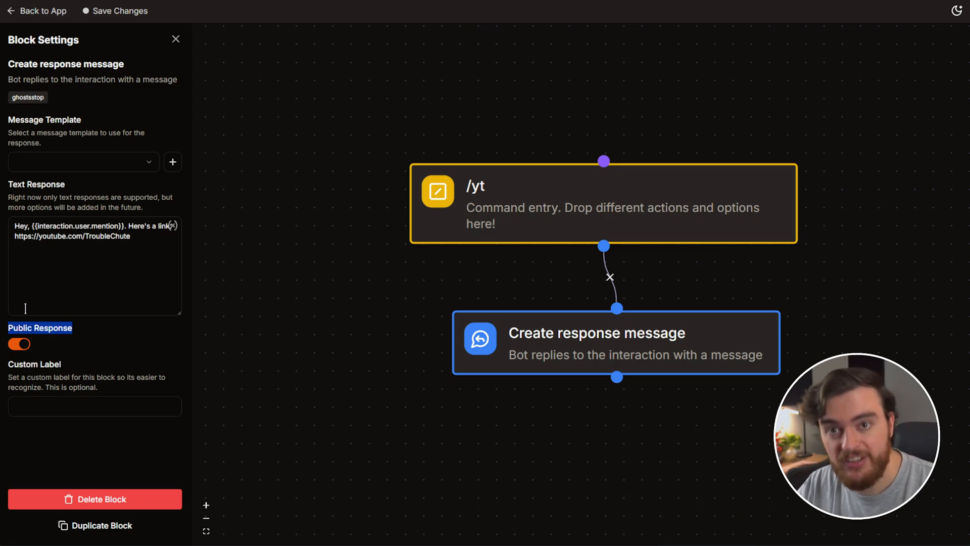
click(20, 345)
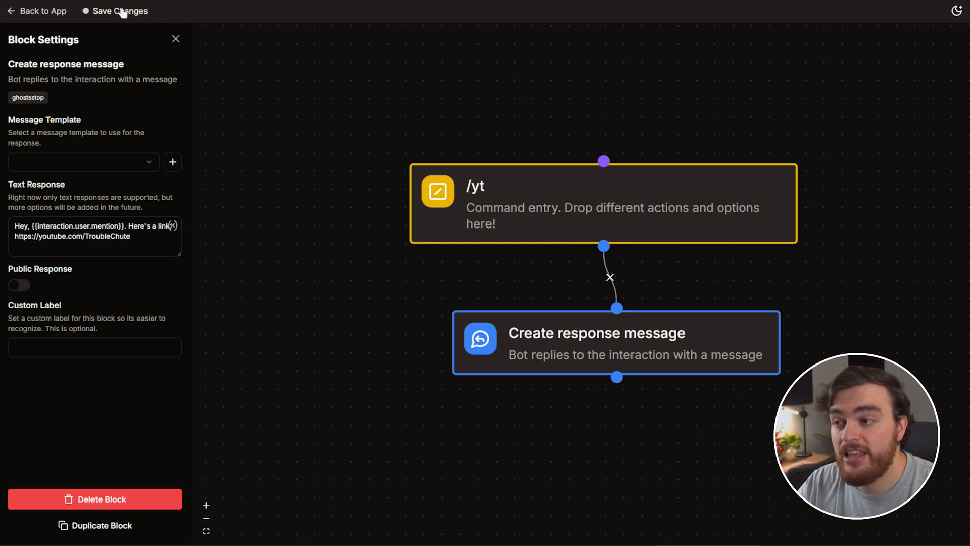
click(126, 11)
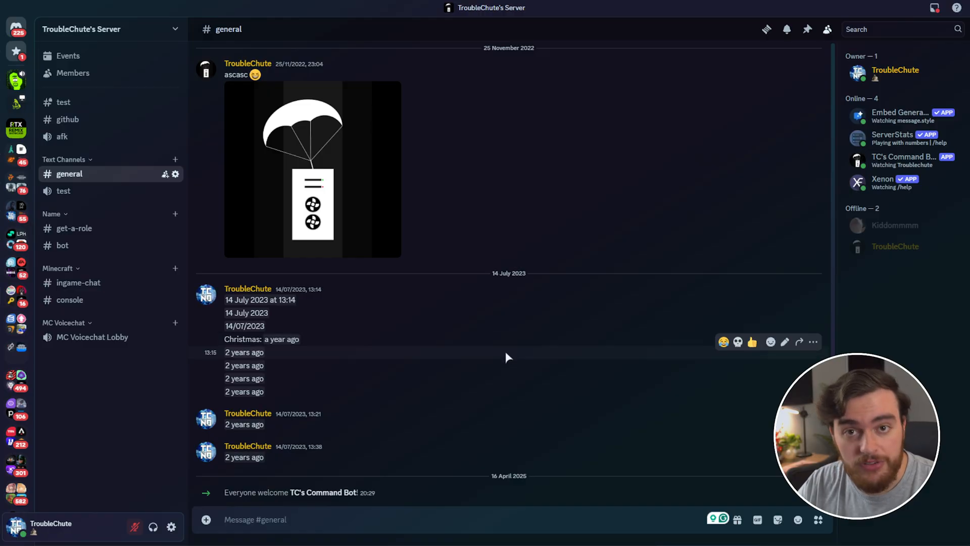
Switch to Discord, reload it, run TC's Command Bot's /yt command in the general channel and check the reply's visibility
text(/yt)
key(ctrl+r)
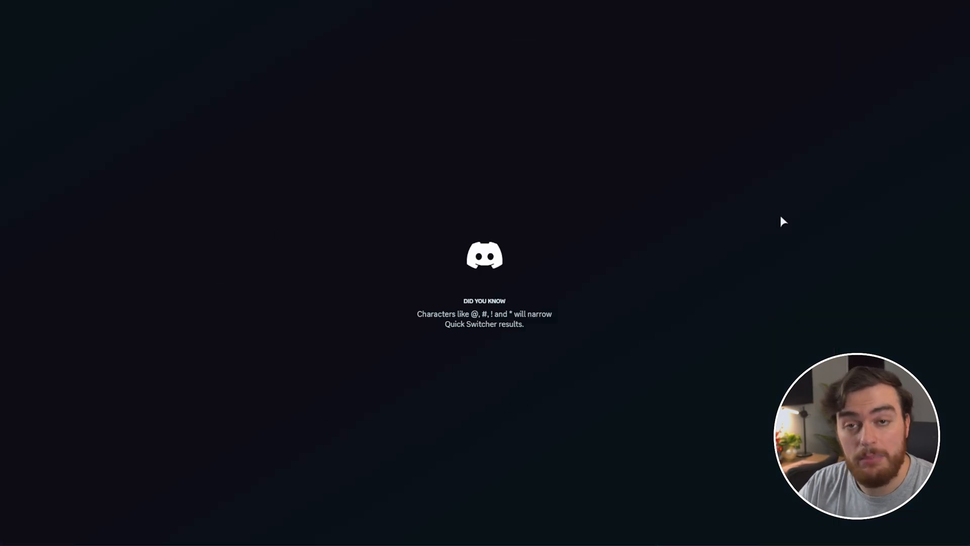
text(/)
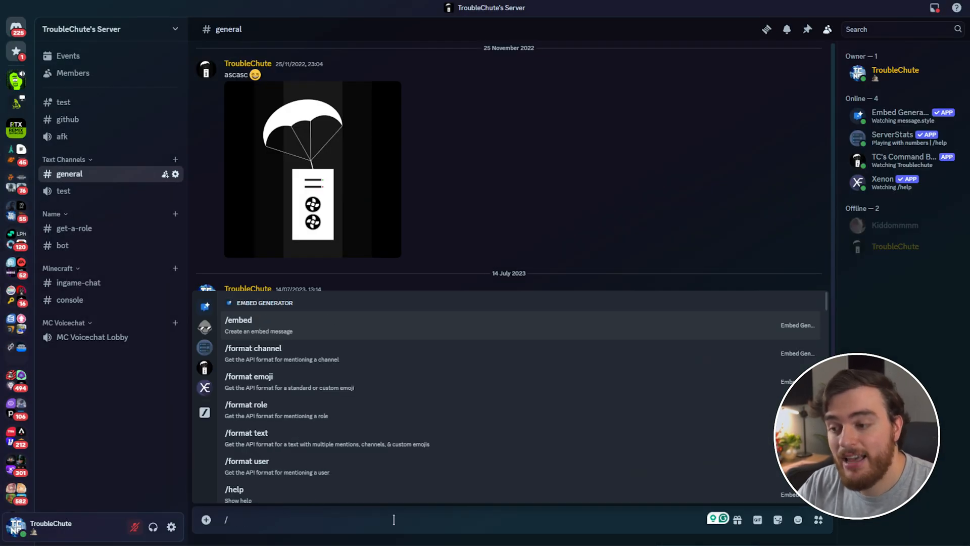
click(204, 369)
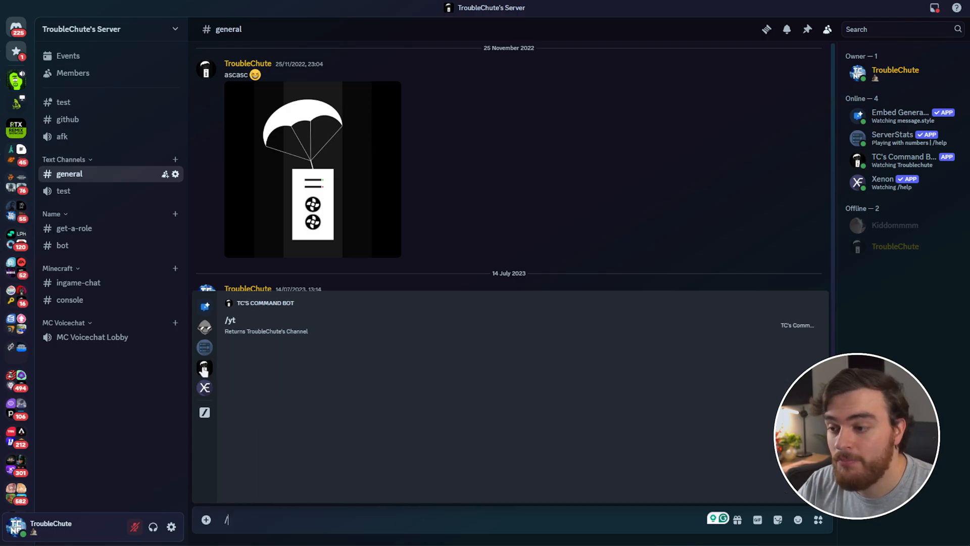
click(300, 327)
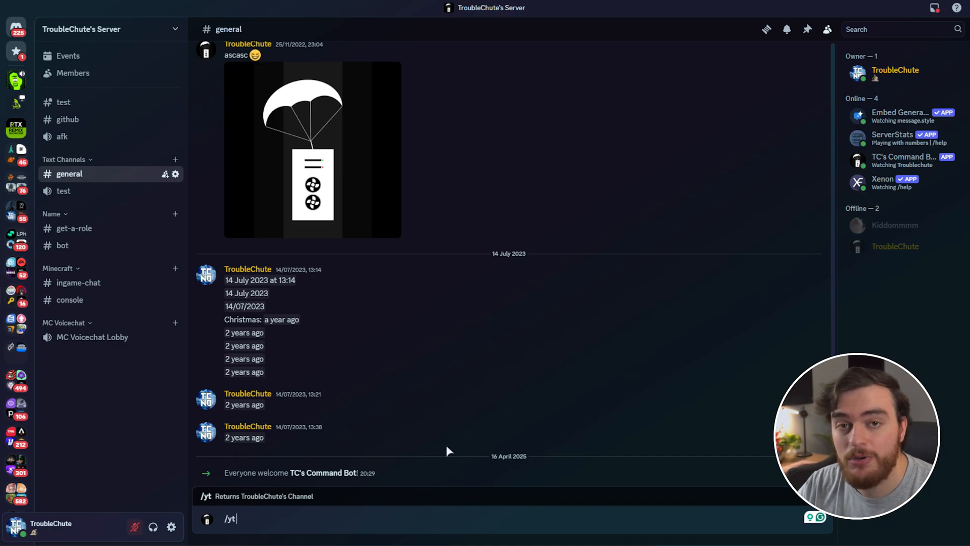
key(Return)
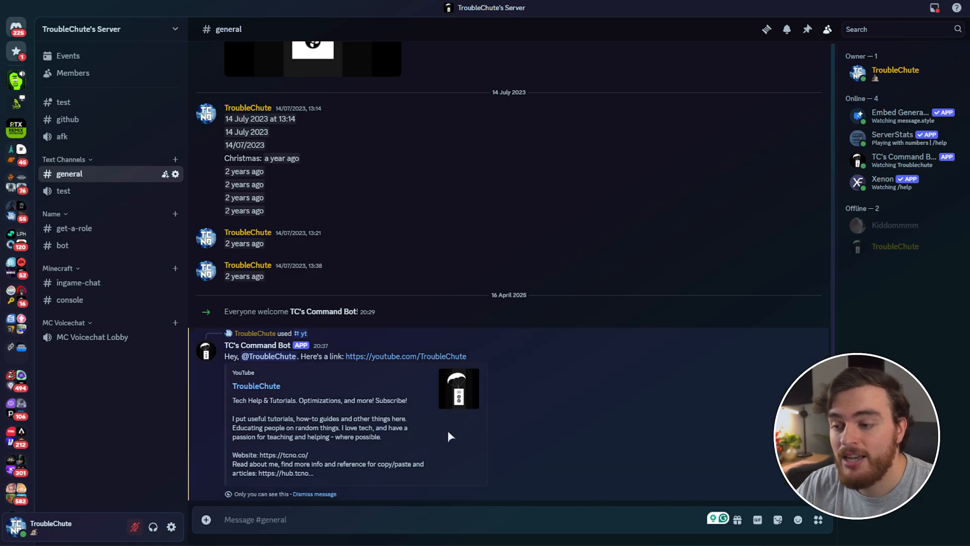
drag(247, 493, 280, 492)
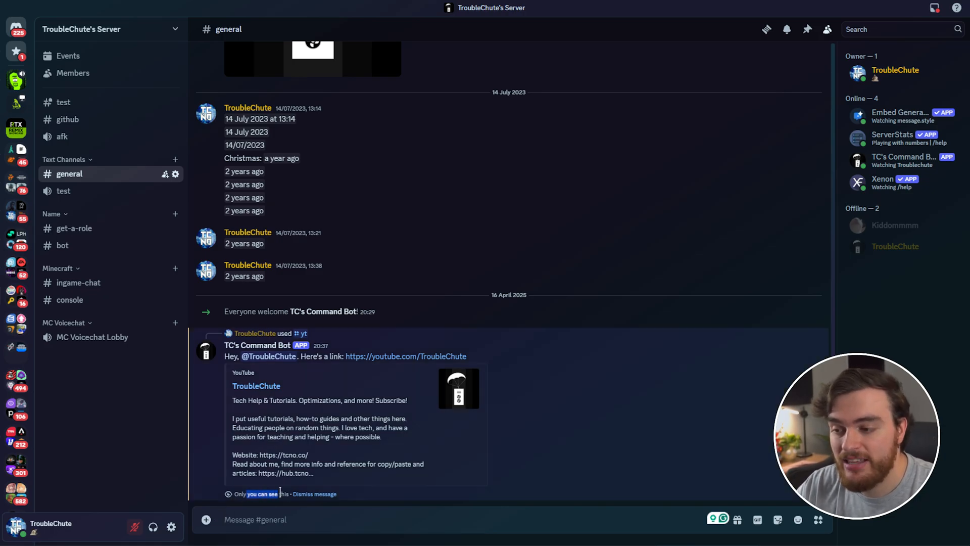
click(402, 447)
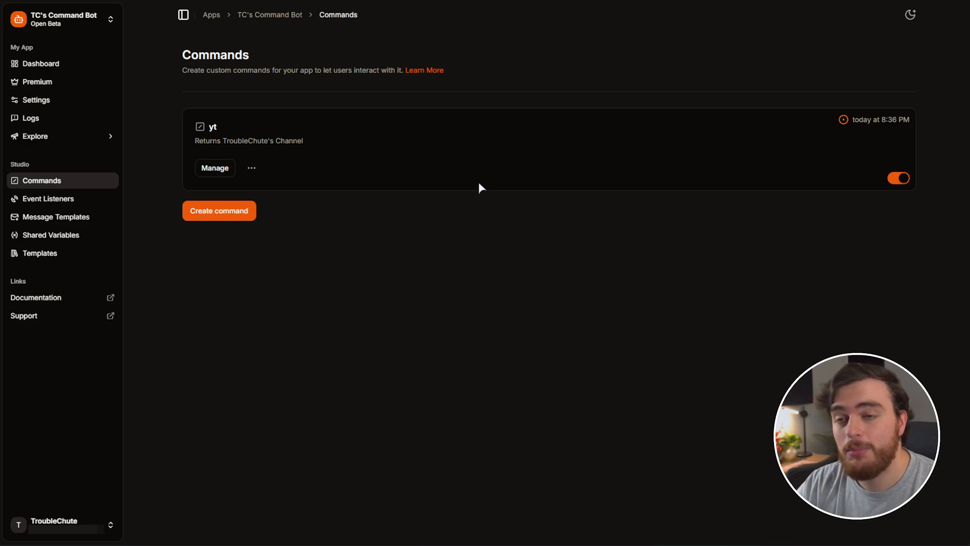
Create an event listener in Kite described as "Autoresponder" with source Discord and event Message Create
click(53, 201)
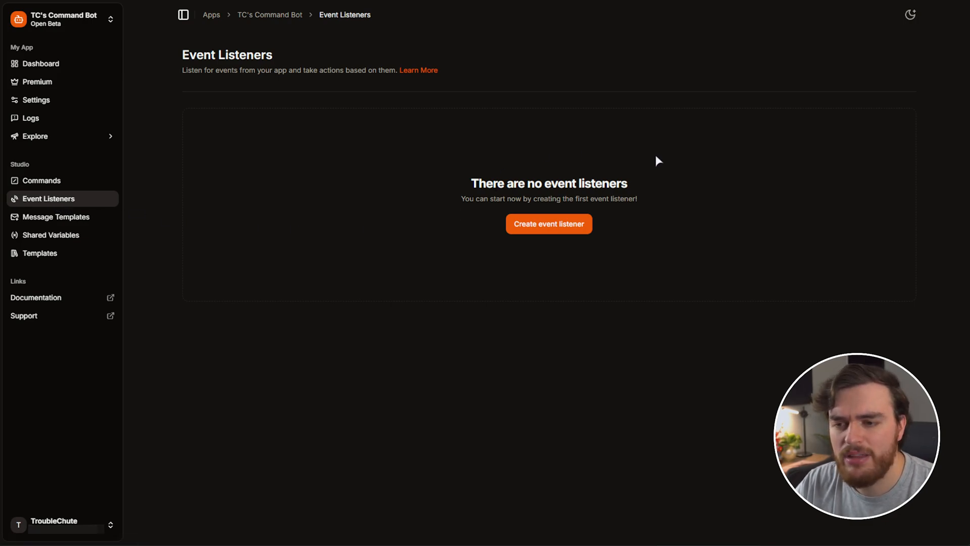
click(562, 225)
text(Autoresponder)
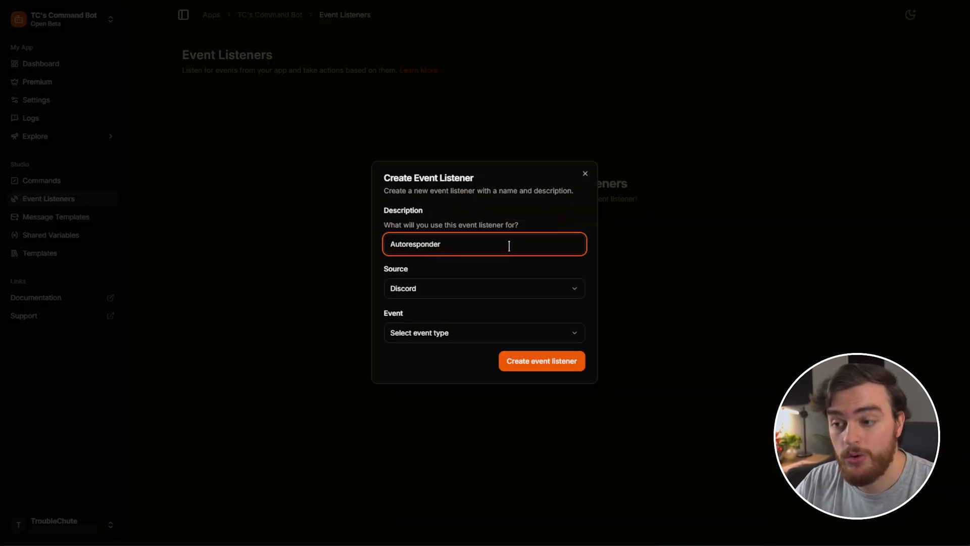
click(462, 298)
click(462, 298)
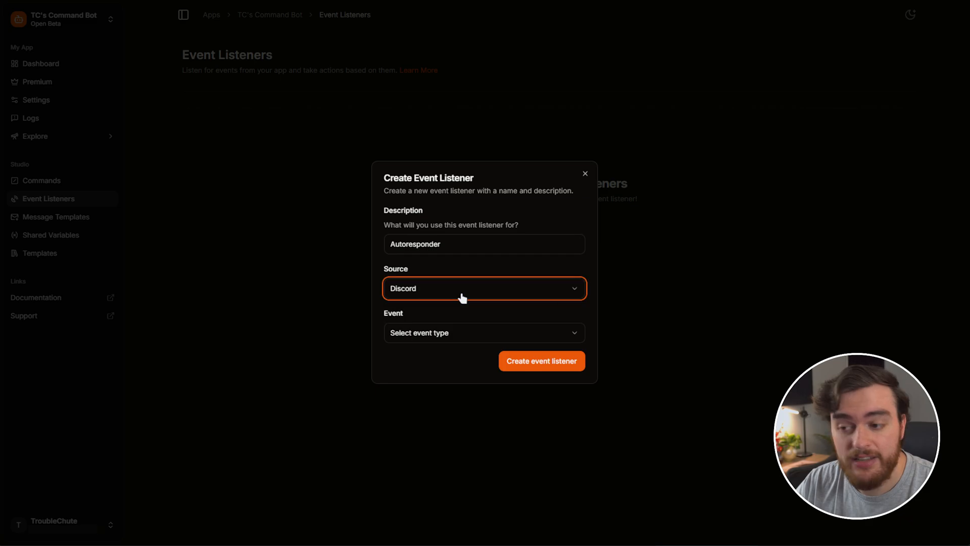
click(462, 334)
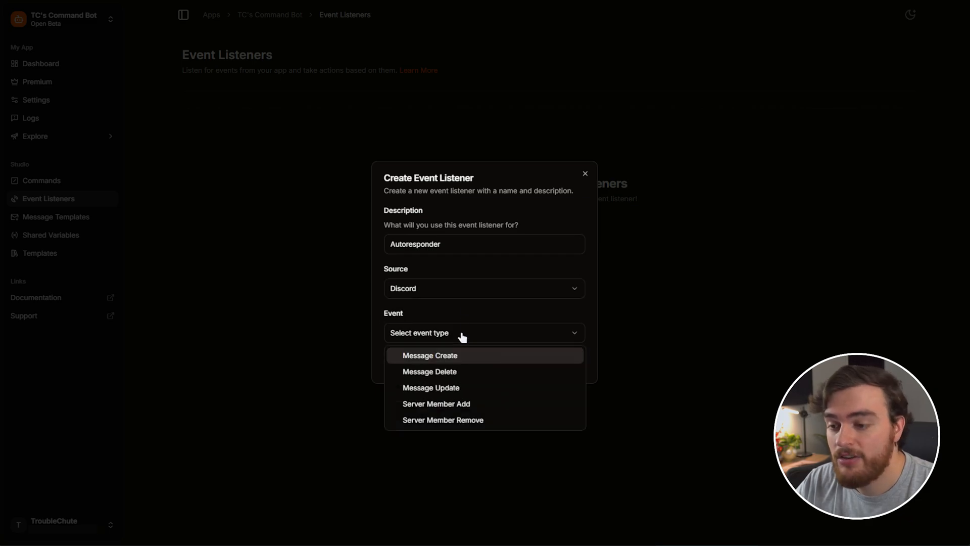
click(478, 356)
click(550, 363)
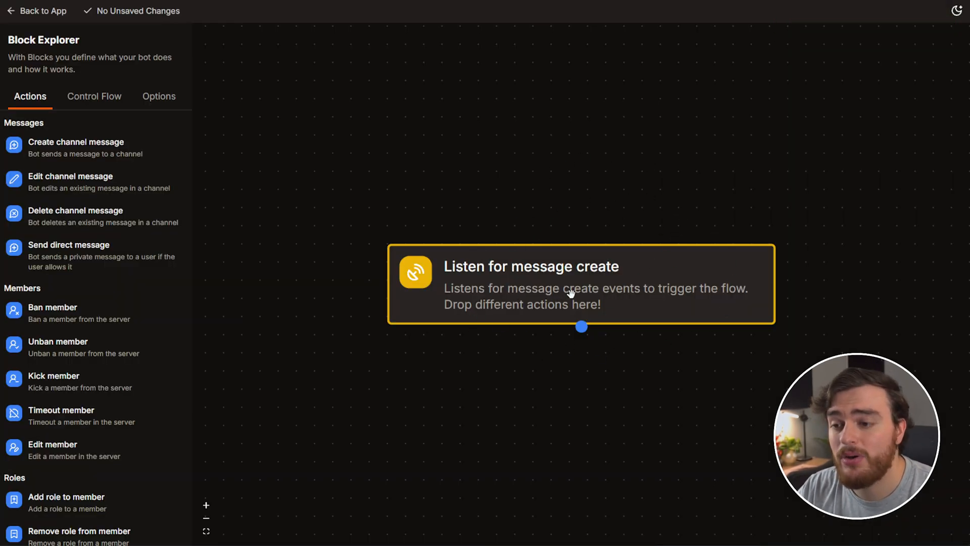
Move the message create listener block higher on the canvas and add a Comparison Condition block beneath it
drag(571, 293, 577, 143)
click(170, 39)
click(109, 99)
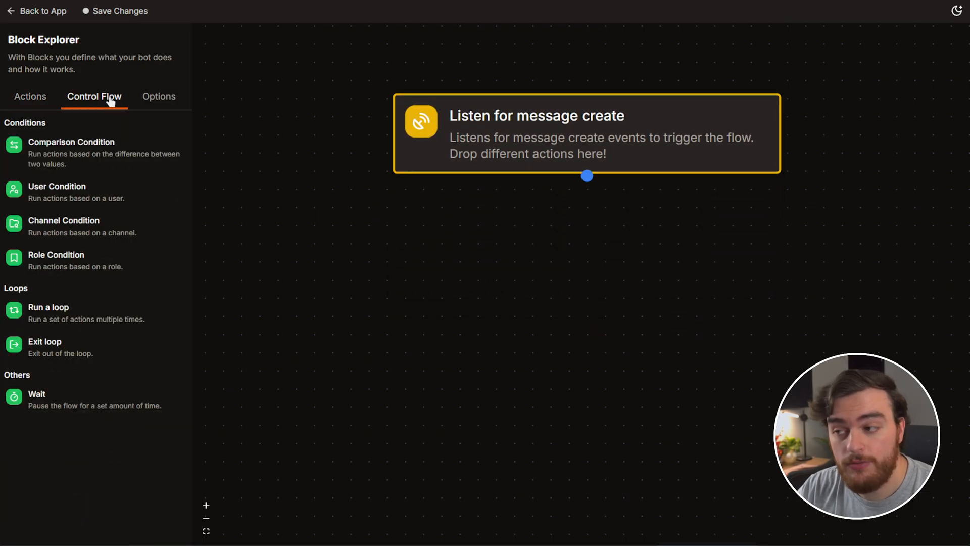
drag(90, 139, 581, 228)
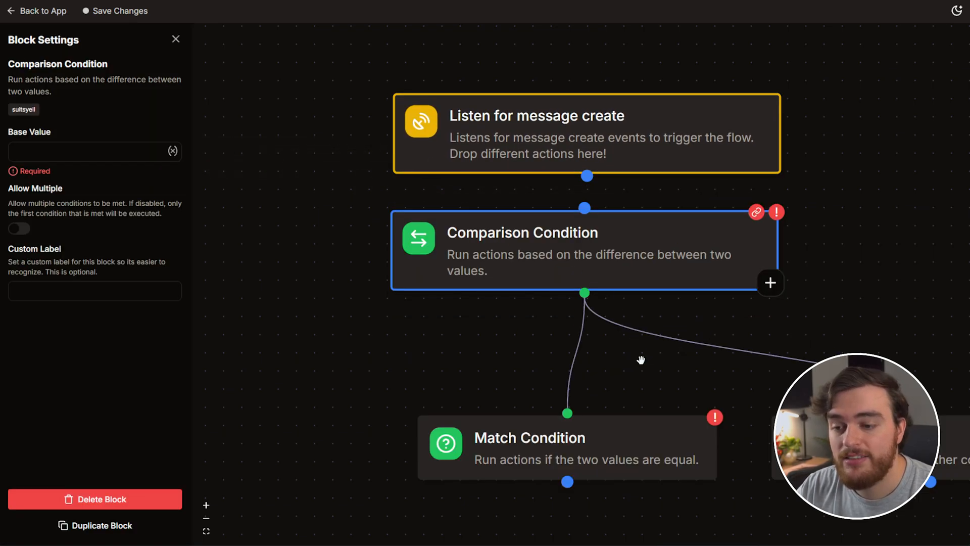
Arrange the Match Condition and Else blocks side by side and connect the listener block to the Comparison Condition
drag(612, 442, 441, 417)
drag(827, 417, 637, 418)
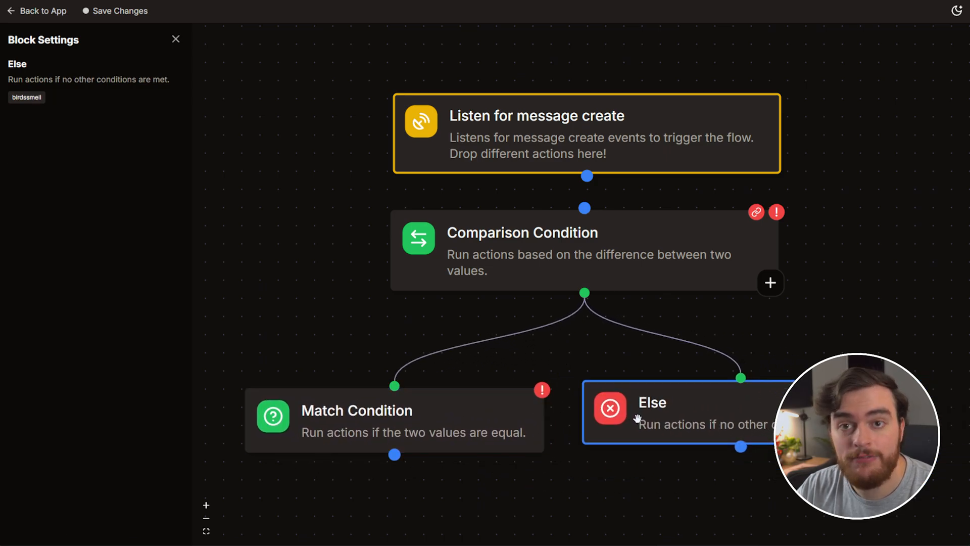
drag(586, 173, 585, 208)
Set the Comparison Condition's base value to the Message Content placeholder {{event.message.content}}
click(586, 240)
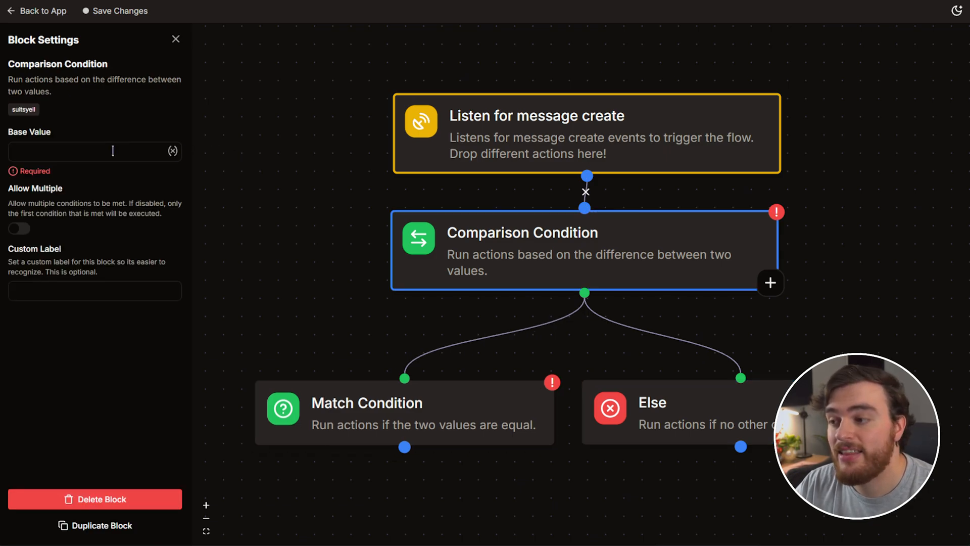
click(112, 150)
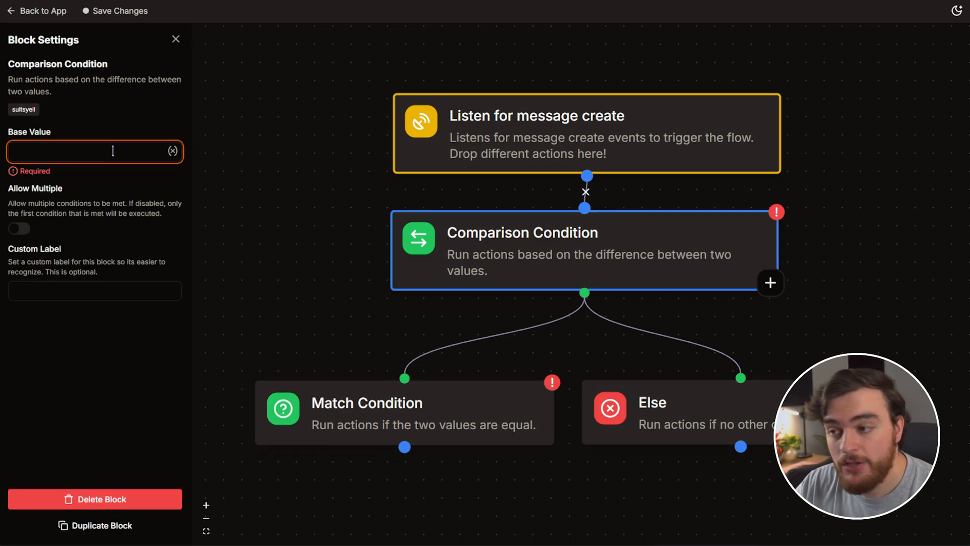
click(173, 150)
scroll(222, 227, down, 1)
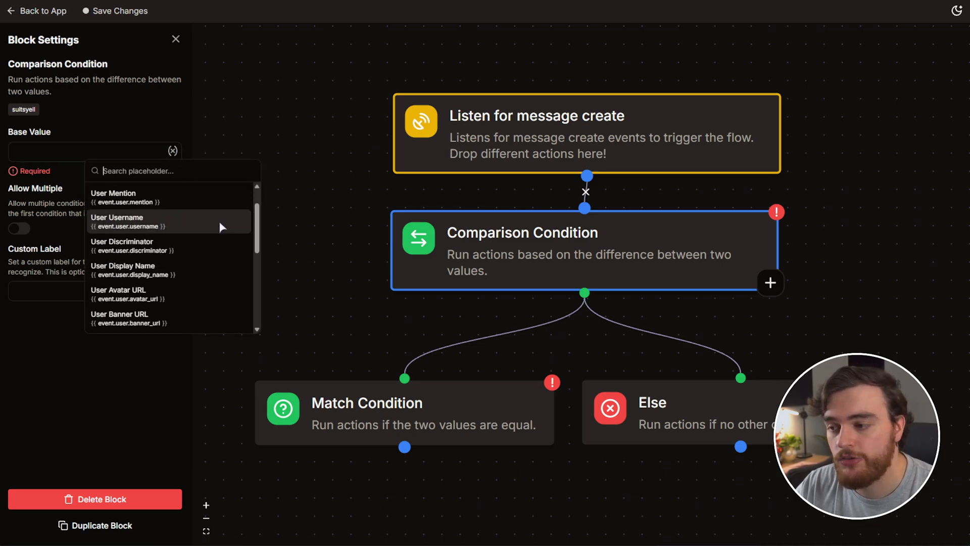
scroll(221, 227, down, 5)
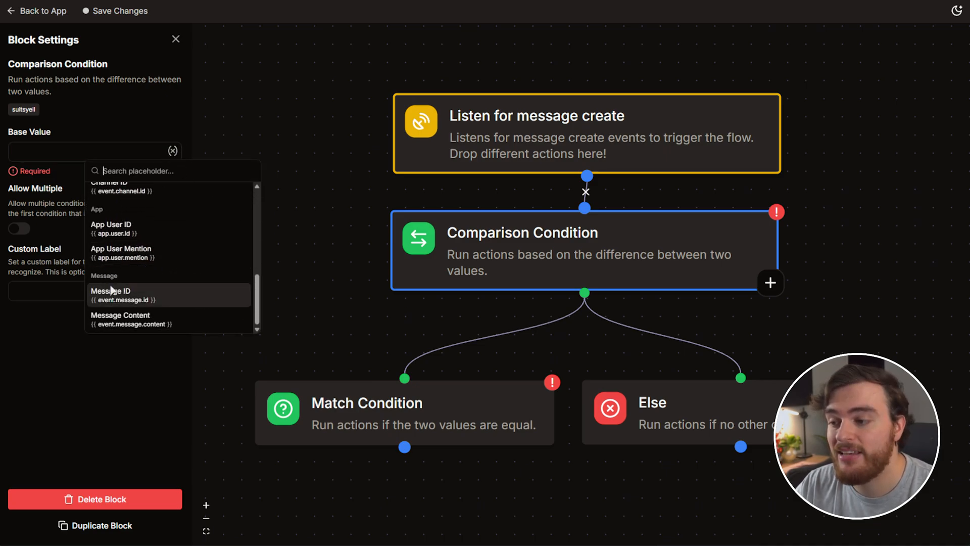
click(136, 321)
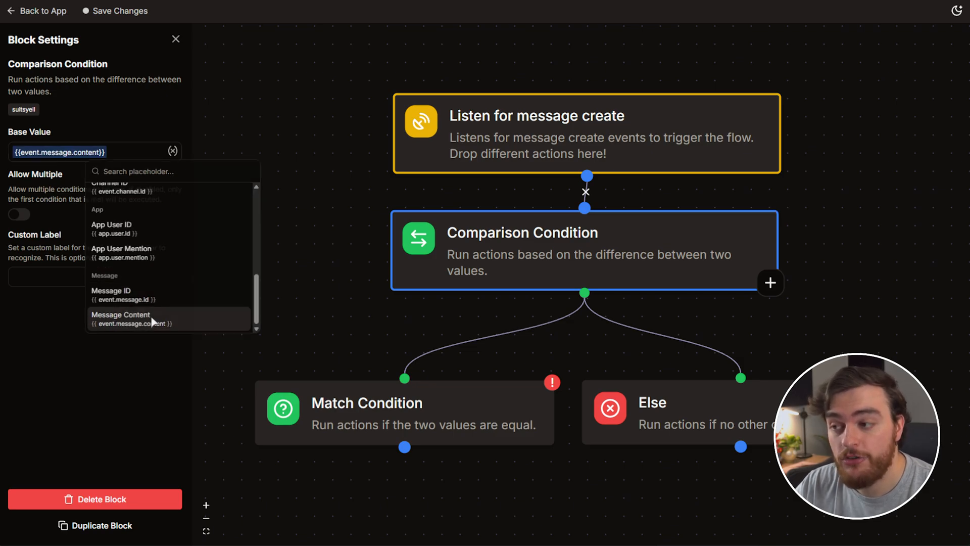
Configure the Match Condition with comparison mode Contains and comparison value "youtube"
click(402, 404)
click(117, 138)
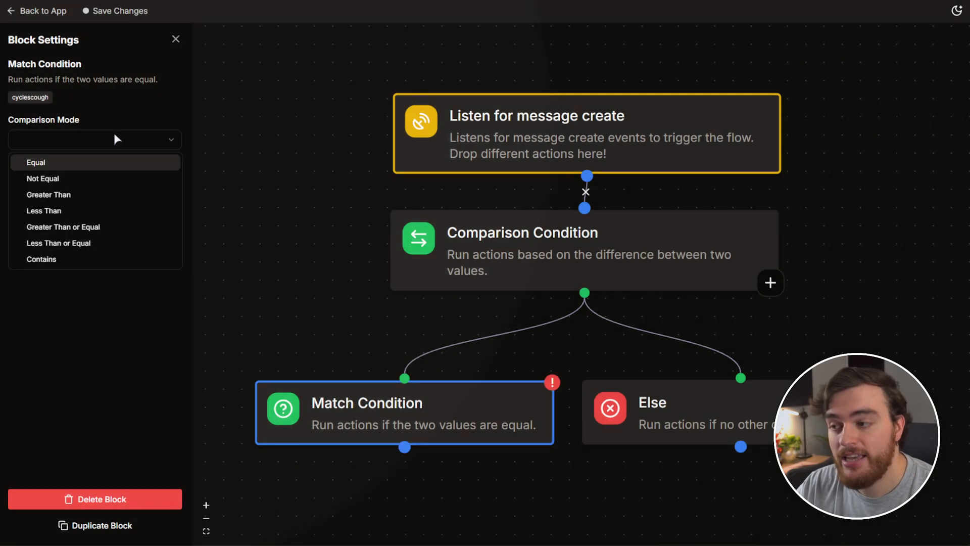
click(123, 258)
click(111, 179)
text(y)
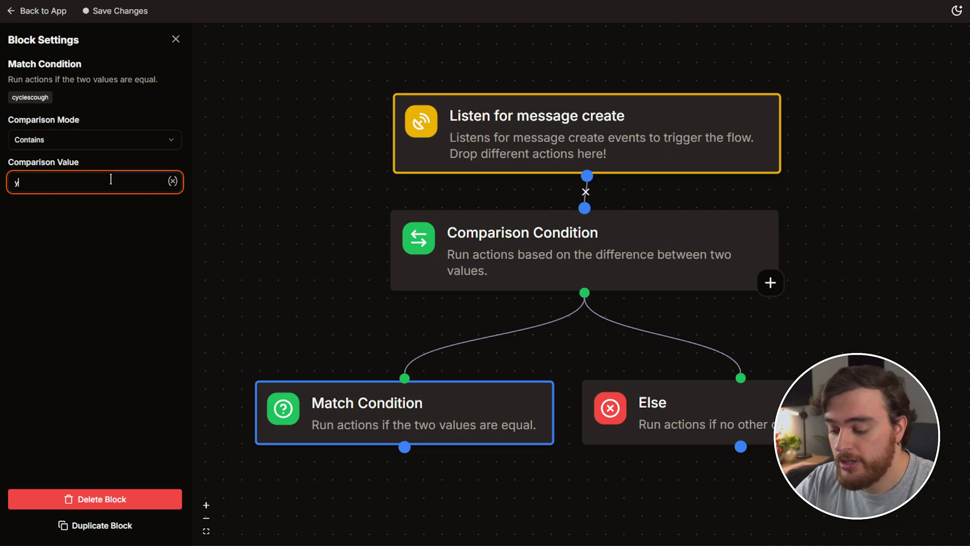
text(outube)
drag(410, 451, 409, 514)
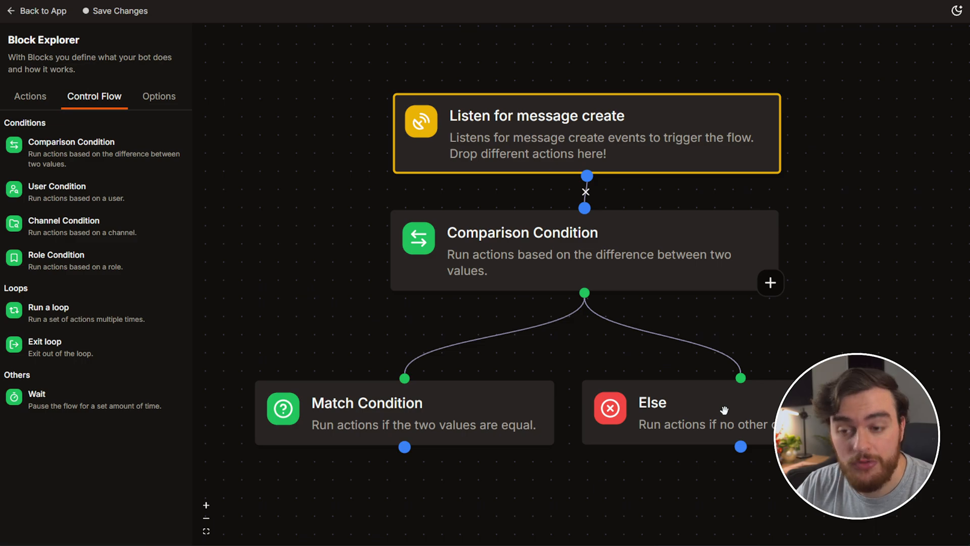
click(724, 410)
drag(743, 449, 773, 453)
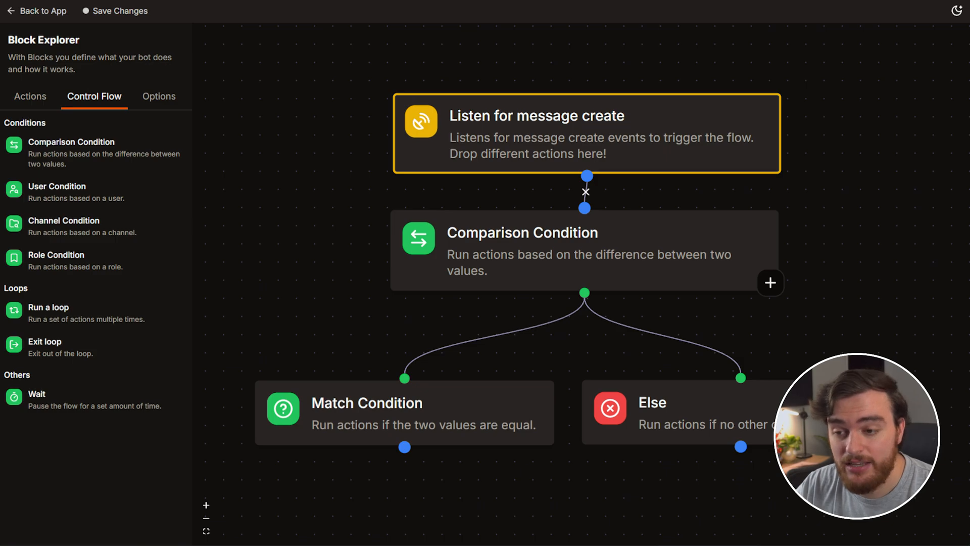
Add a Create channel message action block and place it beneath the Match Condition block
drag(894, 348, 892, 281)
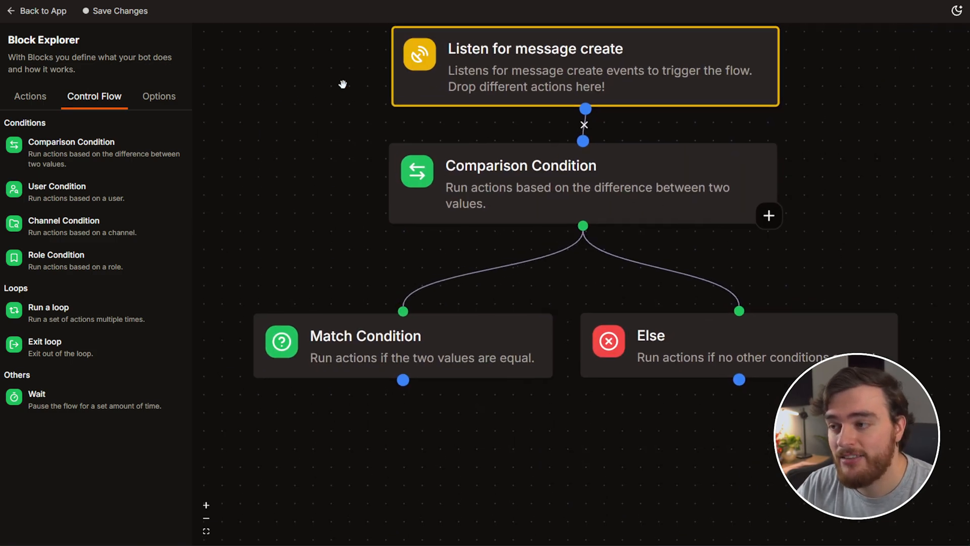
click(32, 101)
drag(93, 158, 390, 465)
drag(458, 478, 343, 443)
mouse_move(423, 466)
mouse_down()
mouse_move(437, 455)
mouse_move(445, 465)
mouse_move(428, 471)
mouse_up()
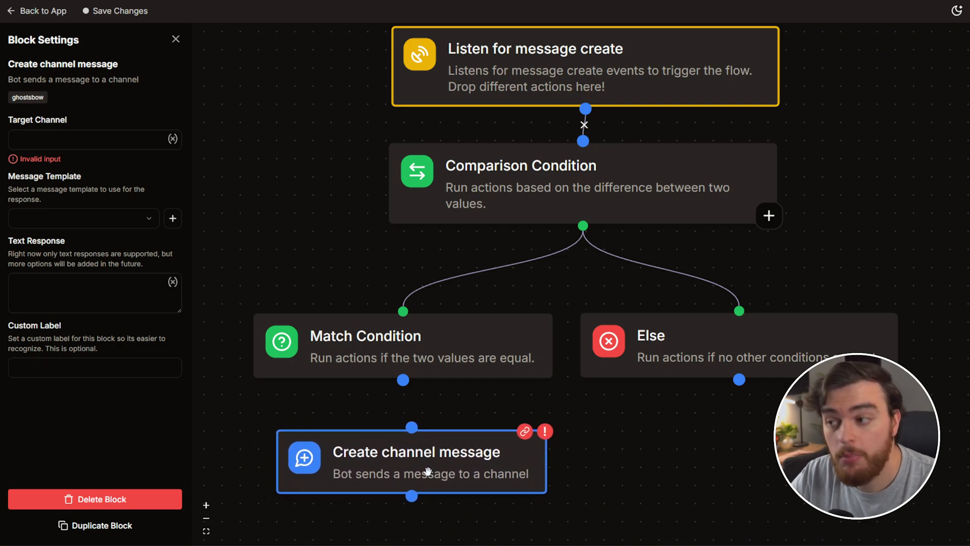
Set the Create channel message block's target channel to the Channel ID placeholder {{event.channel.id}}
click(146, 138)
click(173, 140)
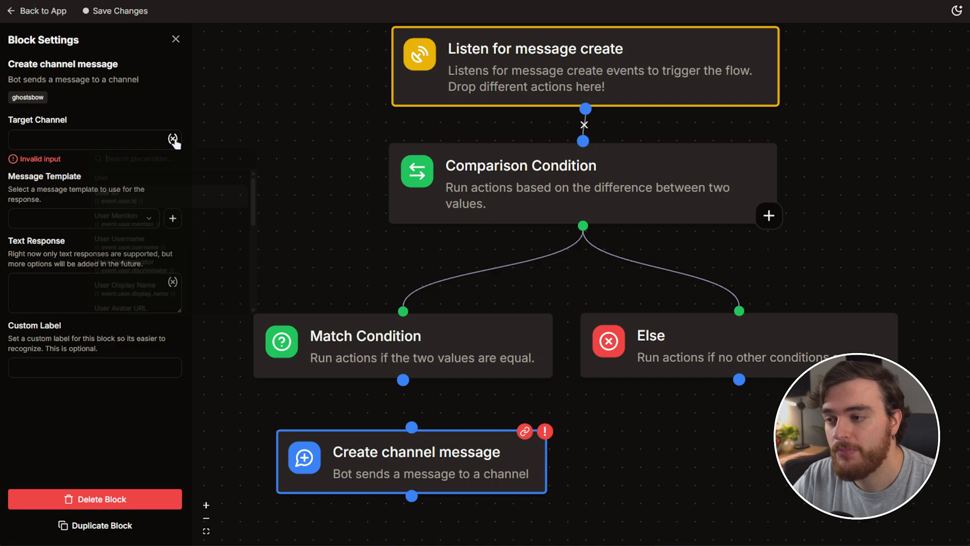
text(channe)
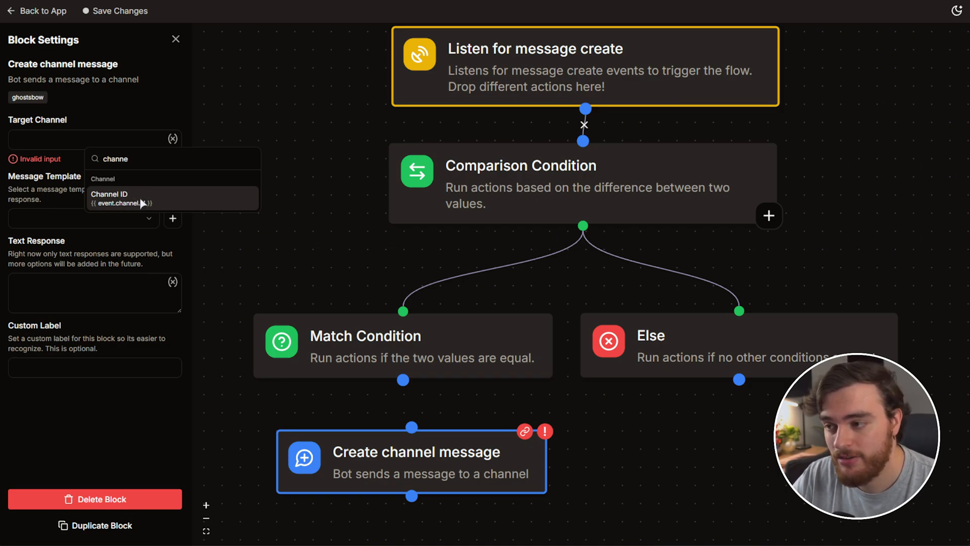
click(142, 204)
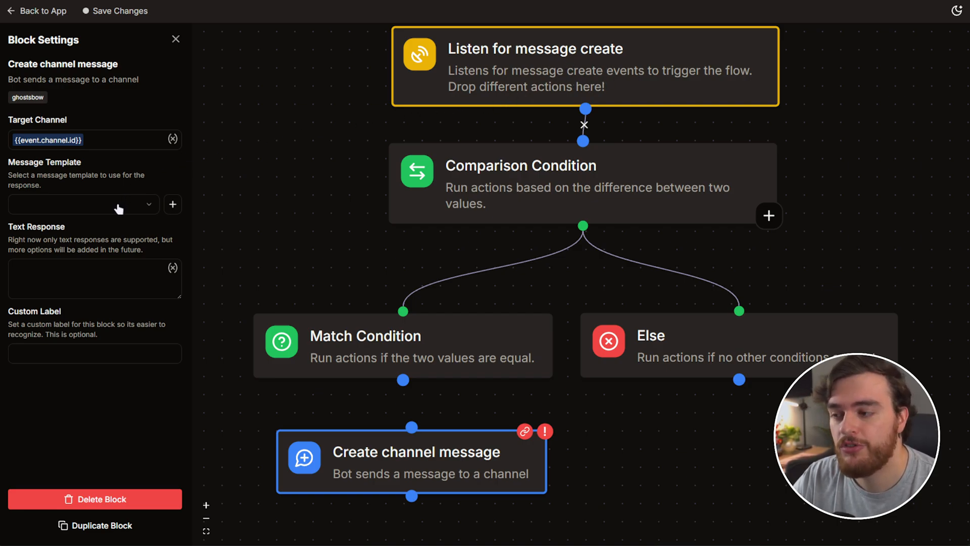
click(100, 274)
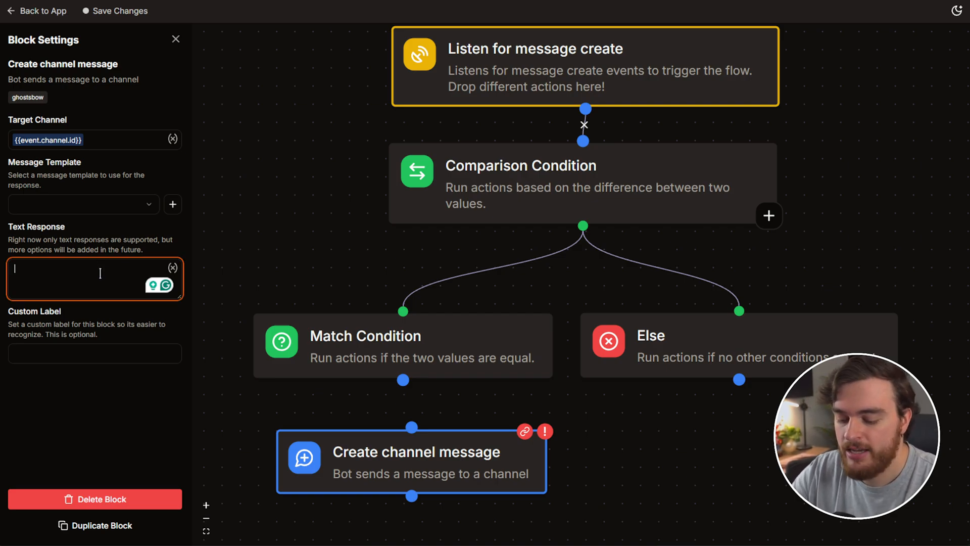
text(Here's a link: ht)
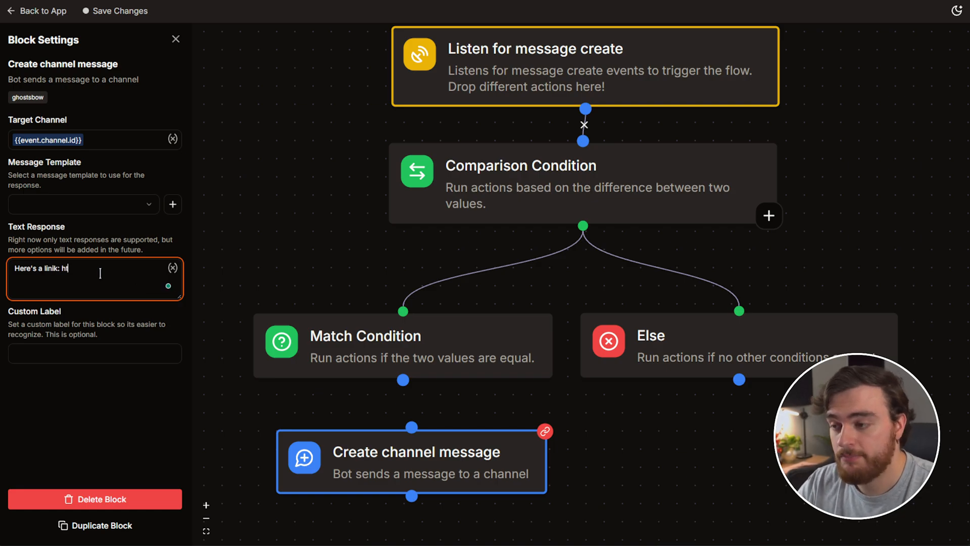
text(https://youtube.com/TroubleChute)
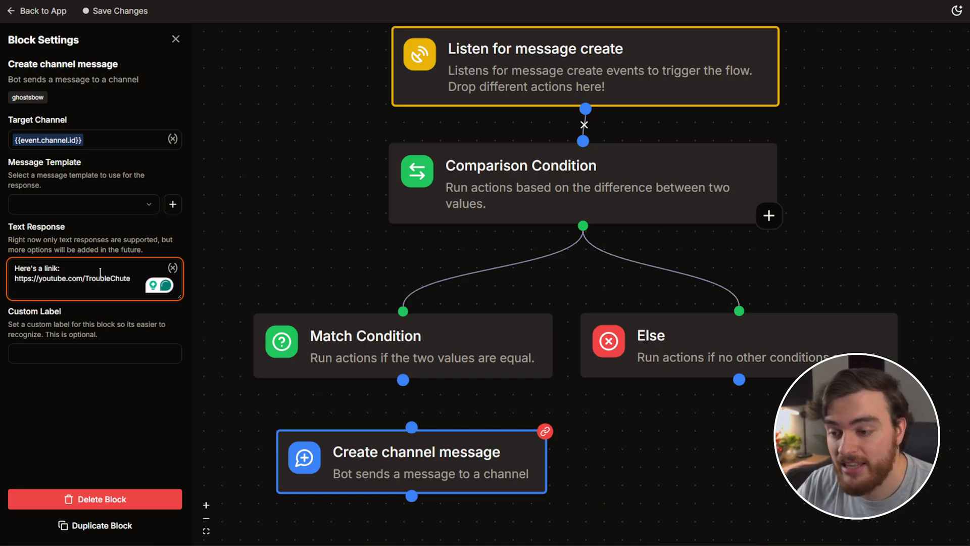
drag(403, 380, 571, 446)
click(444, 448)
Review the settings of the listener, Comparison Condition, Match Condition and Create channel message blocks in flow order
click(659, 70)
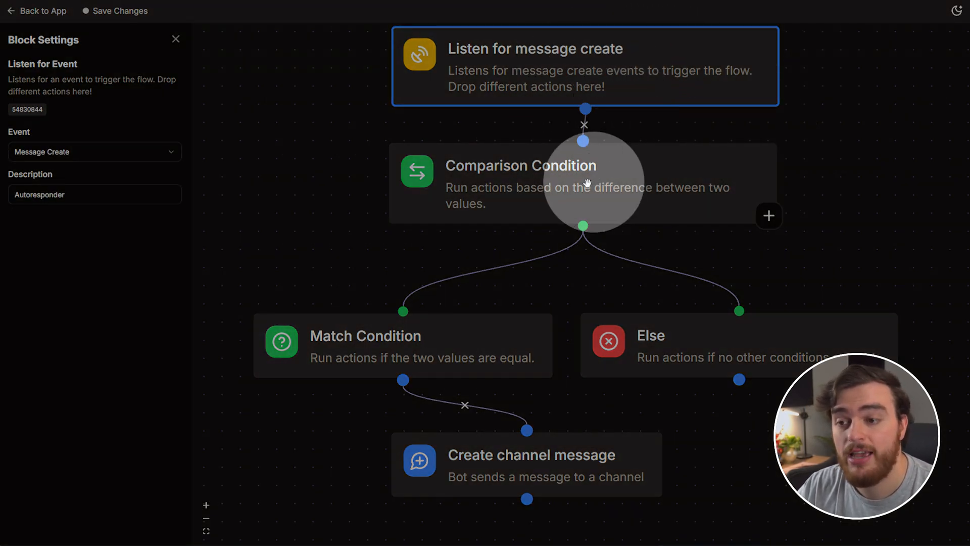
click(587, 183)
drag(15, 152, 106, 156)
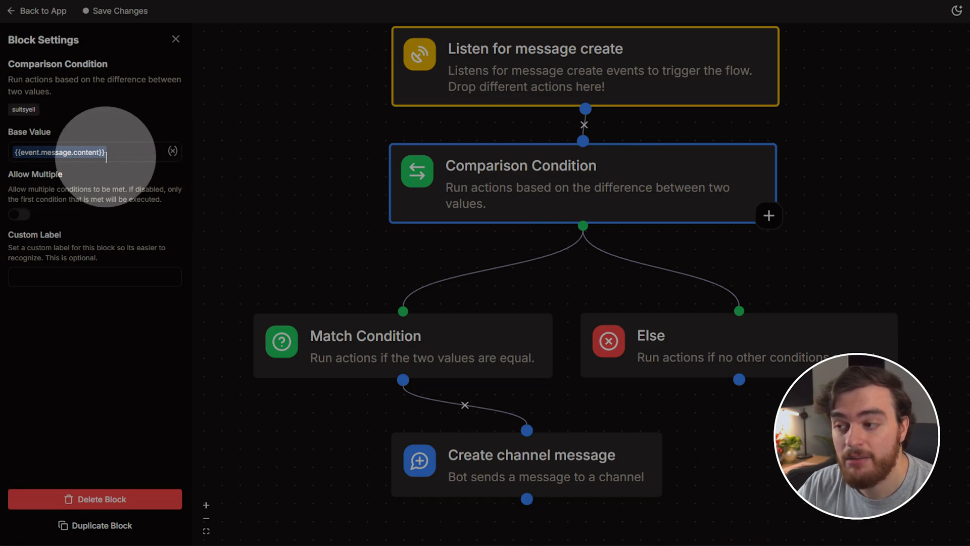
click(334, 338)
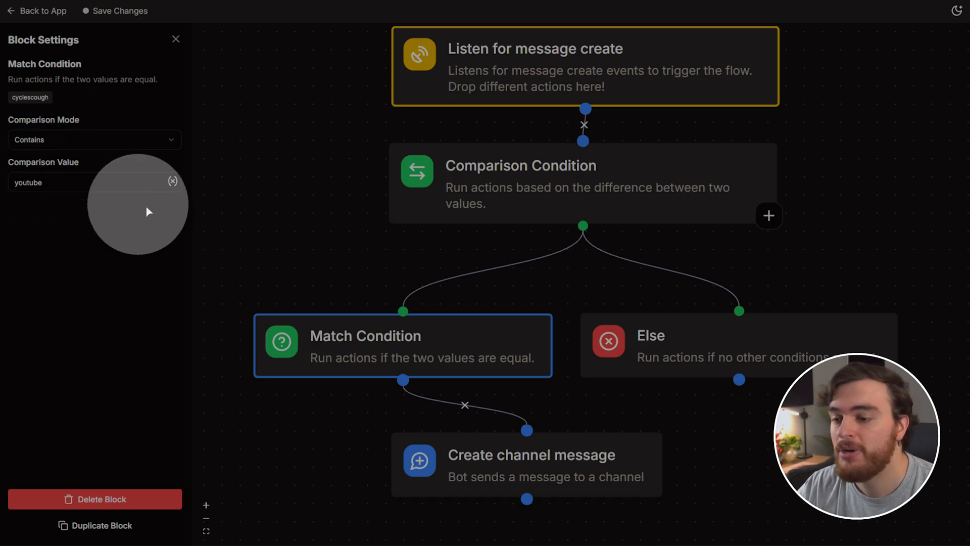
click(525, 467)
triple_click(63, 138)
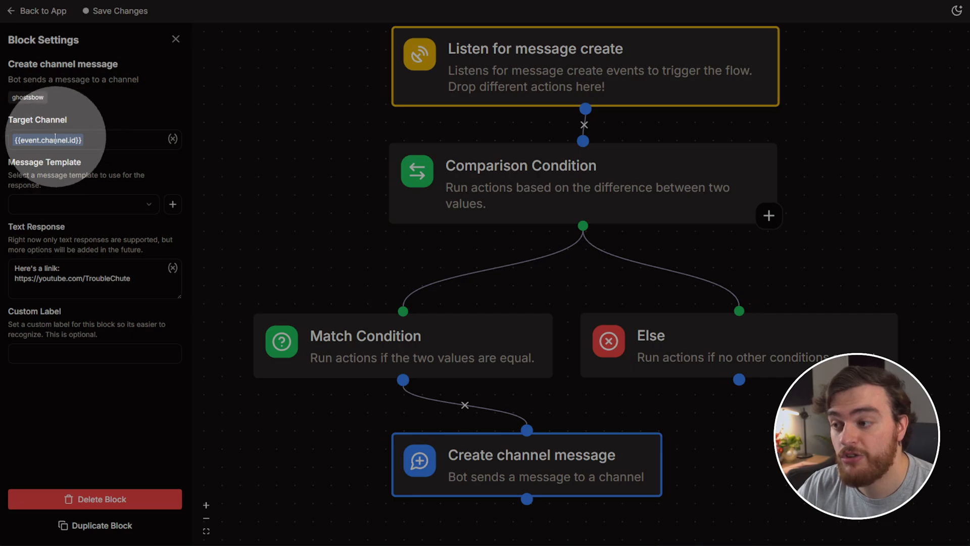
Correct the text response's misspelled word to "link", close the block settings and save the flow
click(53, 269)
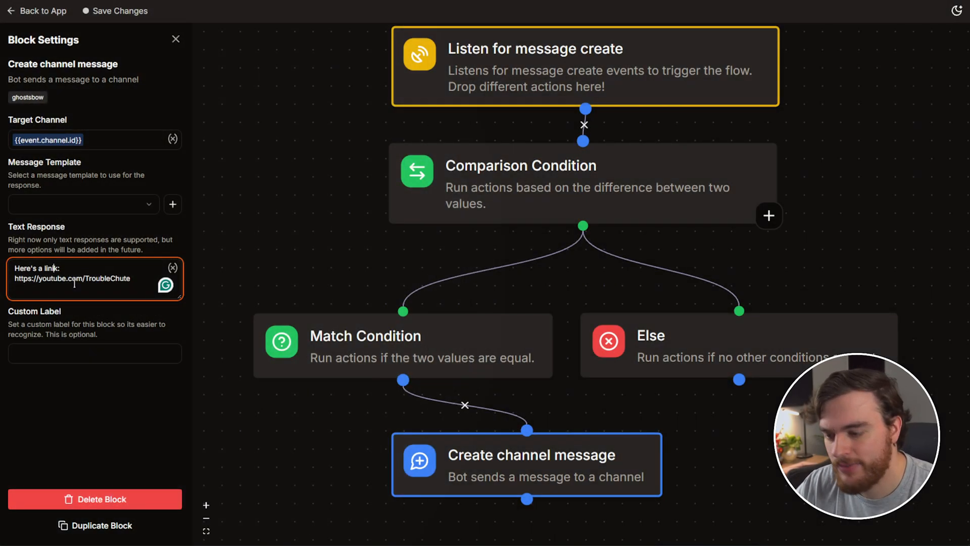
click(177, 39)
click(119, 12)
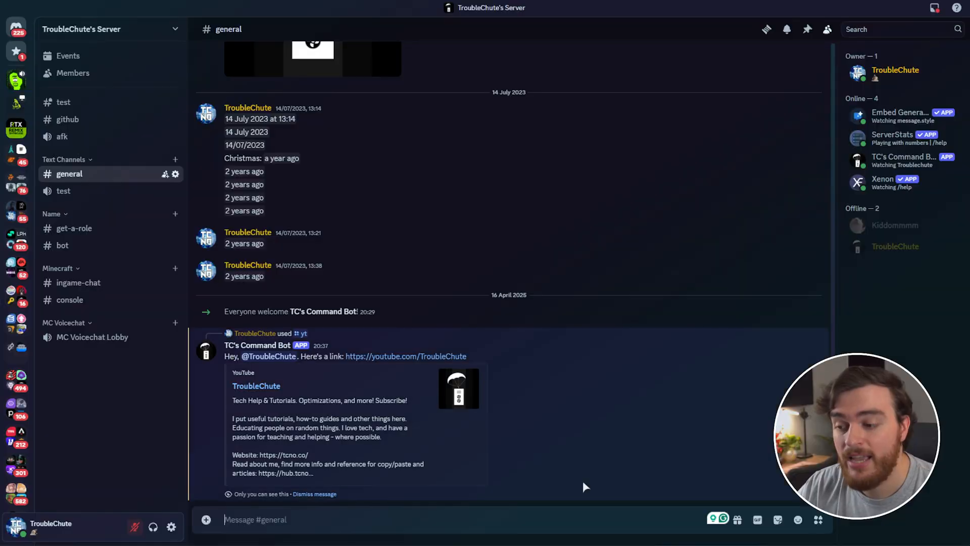
Switch to Discord, send "asdfasfdsadf" and "what is your youtube?" in the general channel, and check how the bot responds
text(asdfasfdsadf)
key(Return)
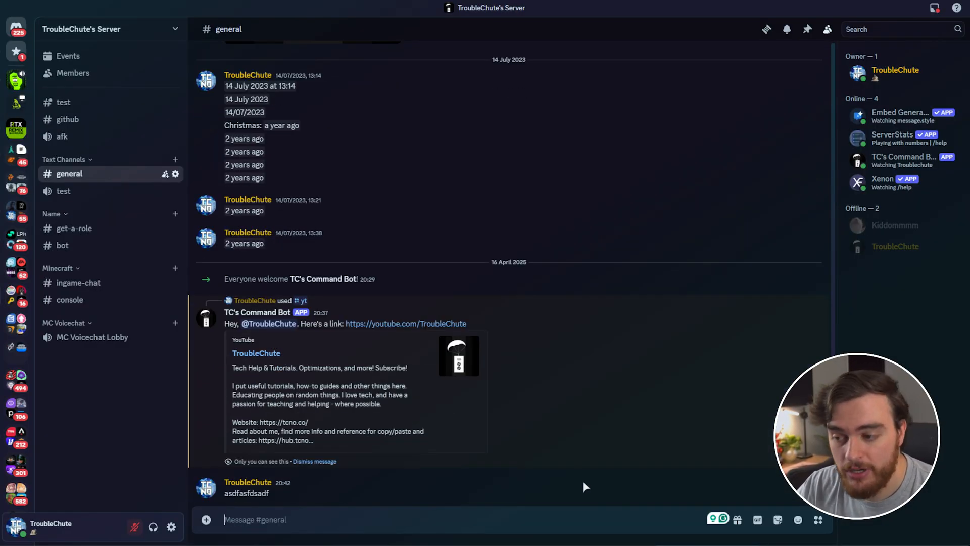
text(what is yo)
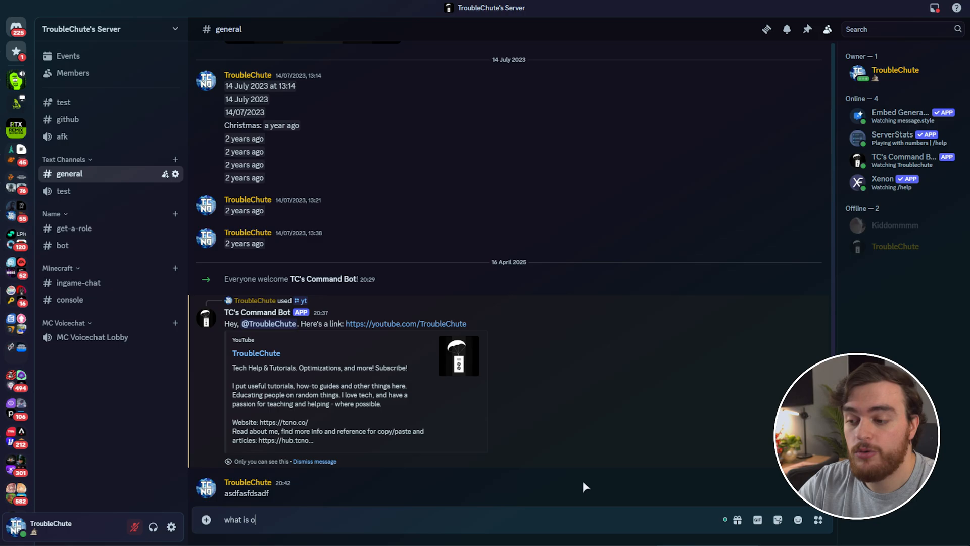
text(ur youtube?)
key(Return)
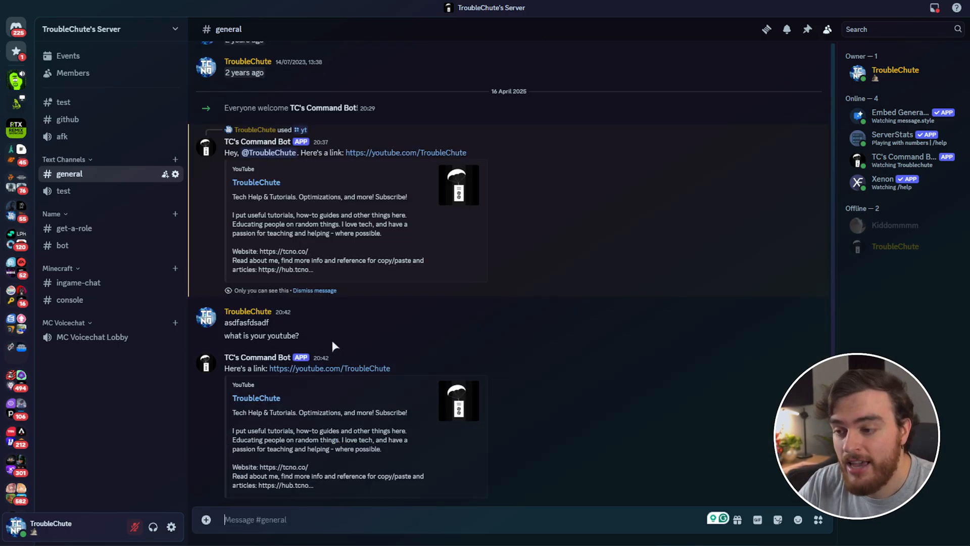
double_click(276, 336)
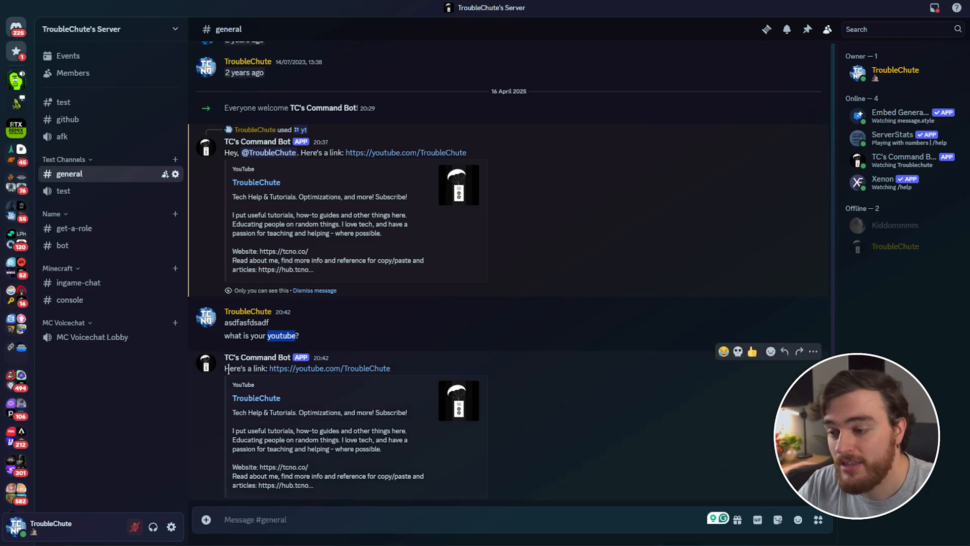
drag(230, 369, 256, 371)
click(595, 407)
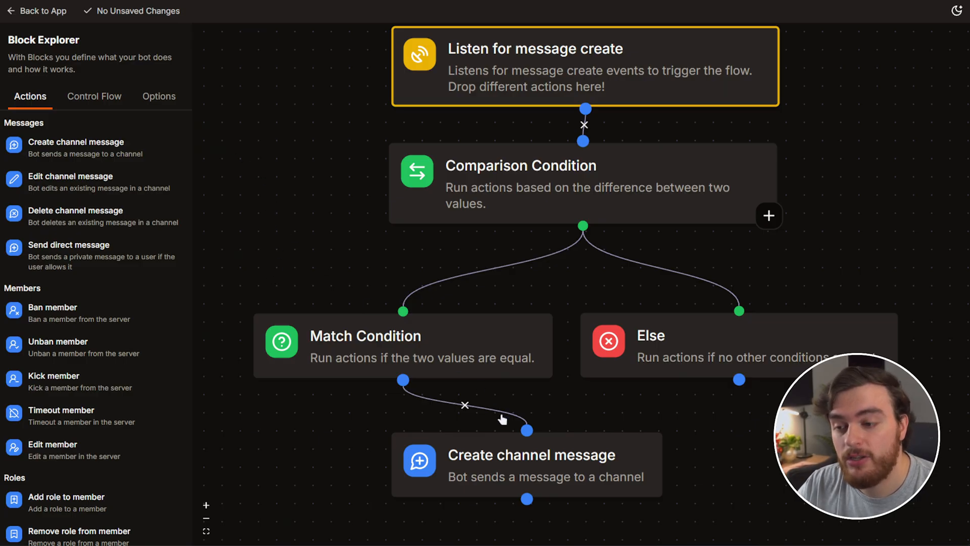
Back in Kite, create a message template "Fancy Embed" described as "This is a fancy embed" for the Create channel message block
click(500, 450)
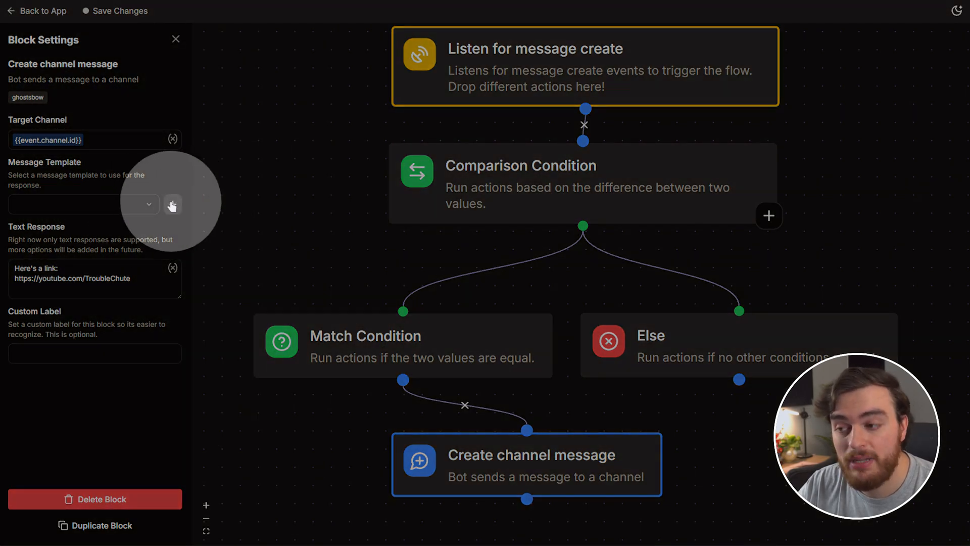
click(173, 204)
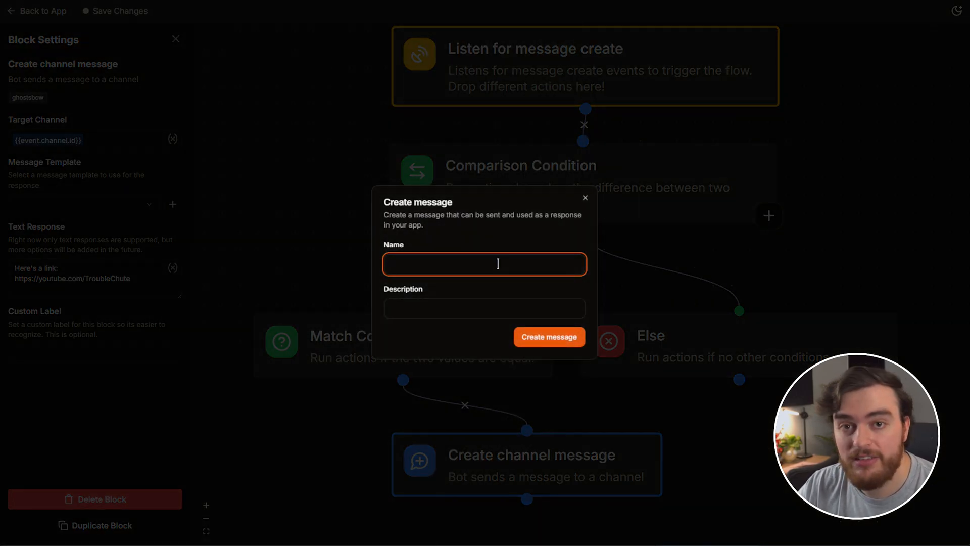
text(Fany)
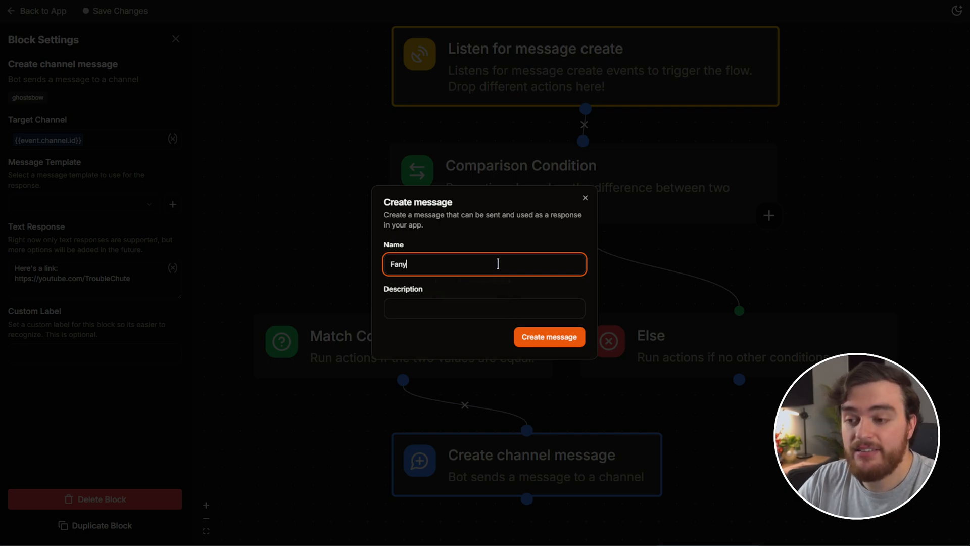
click(493, 309)
text(This is a)
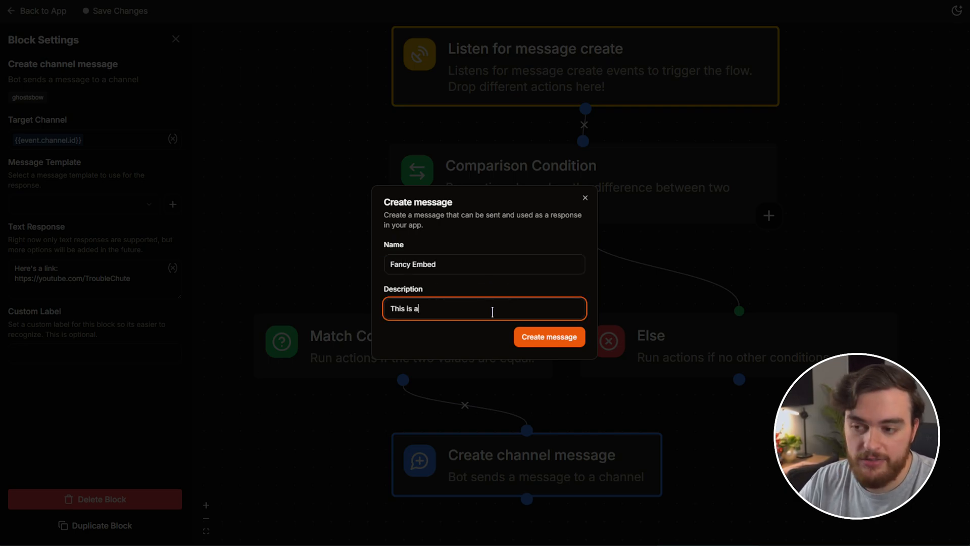
text( fancy embed)
click(525, 336)
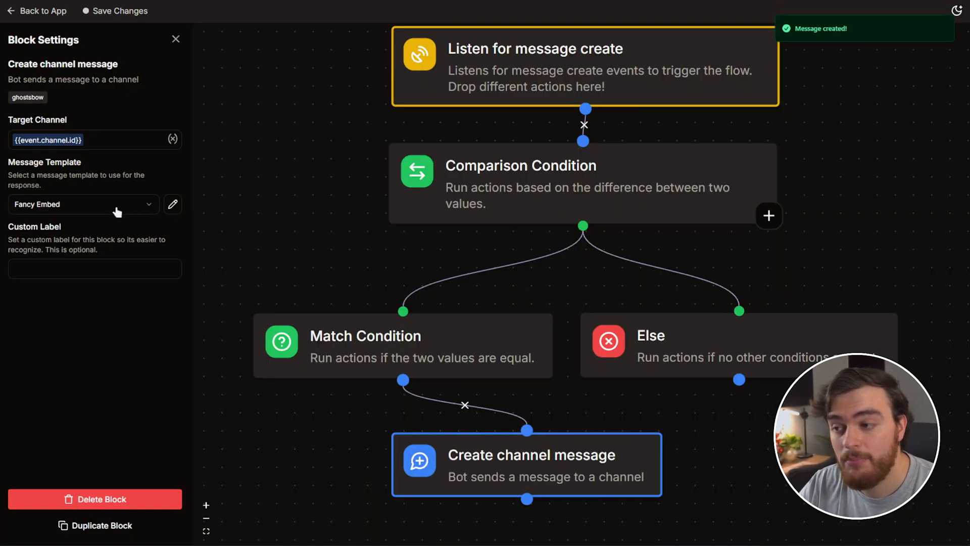
Open the Fancy Embed message template in the message editor and examine the content line in its preview
click(173, 205)
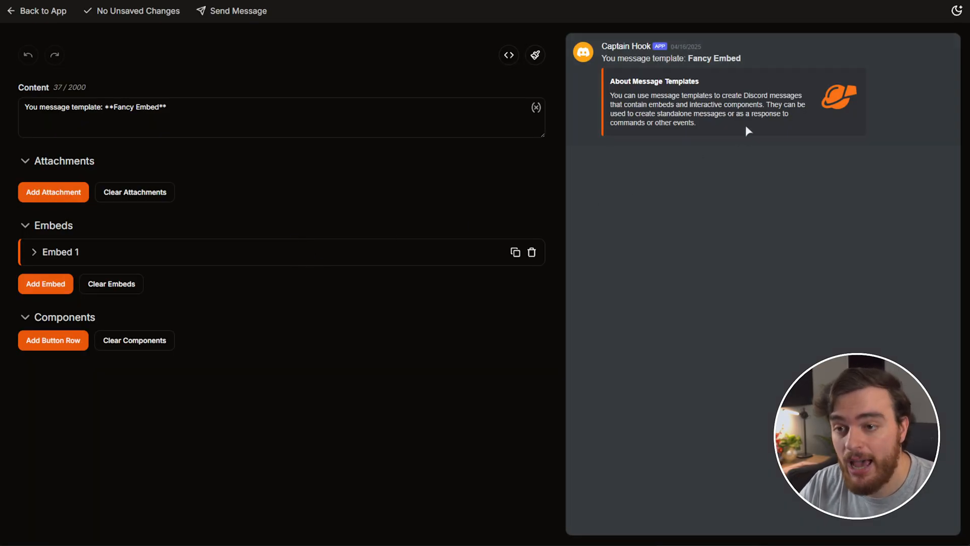
drag(763, 51, 678, 58)
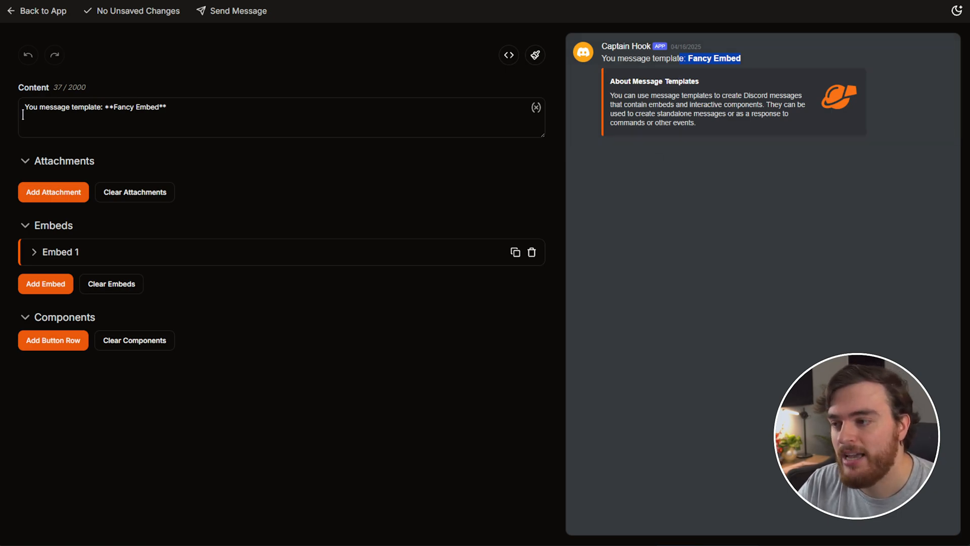
Replace the template's message content with "You requested my YouTube Channel, here you go:"
drag(22, 116, 181, 151)
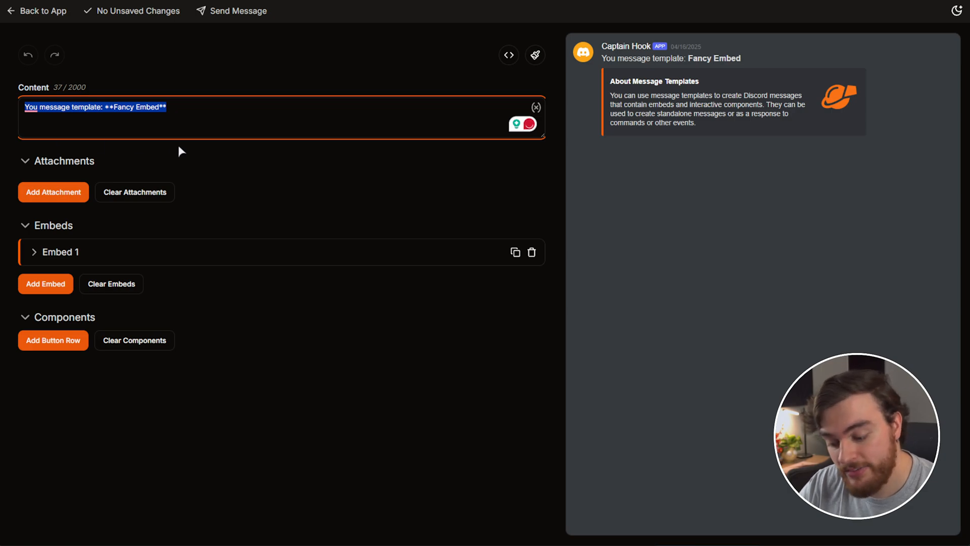
text(You reque)
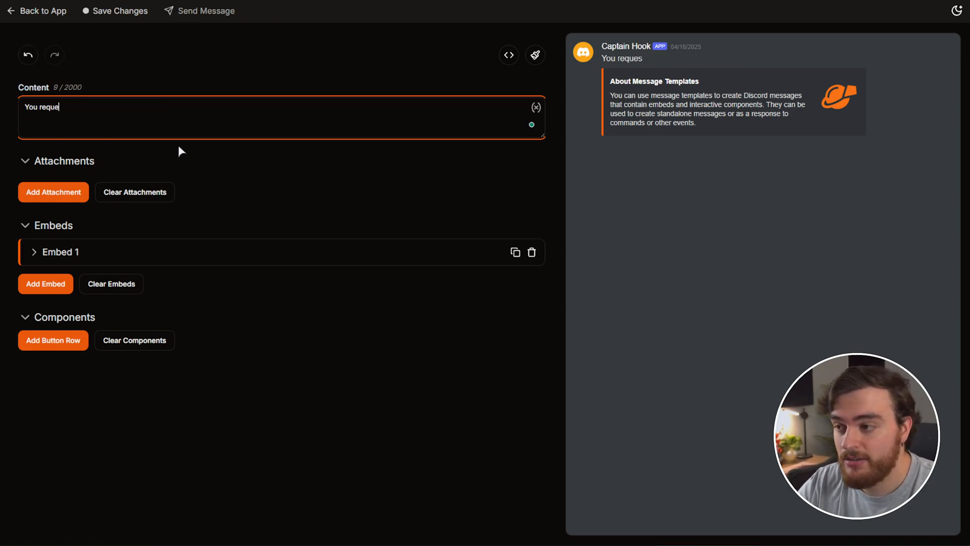
text(sted my Youtube Channel, here you go:)
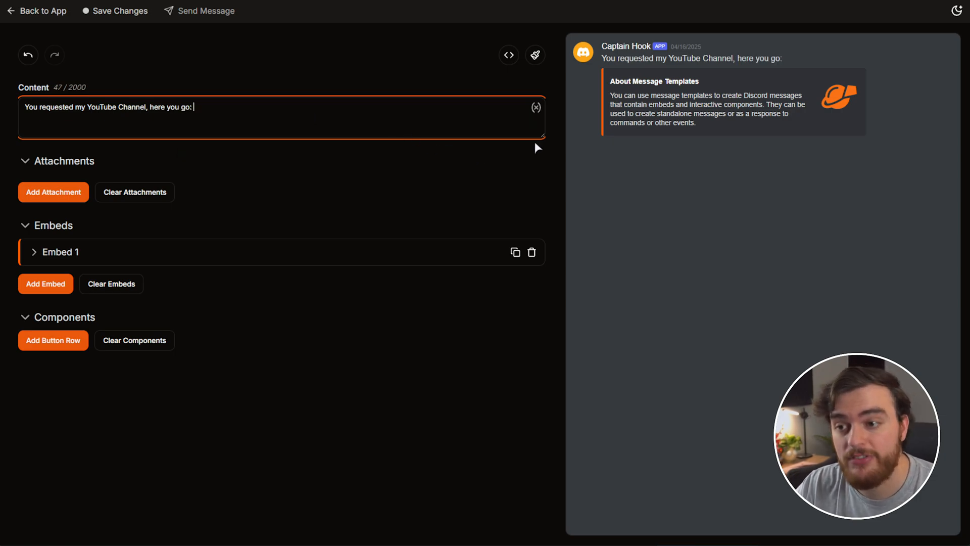
Insert the event's User Mention placeholder at the end of the message content
click(536, 107)
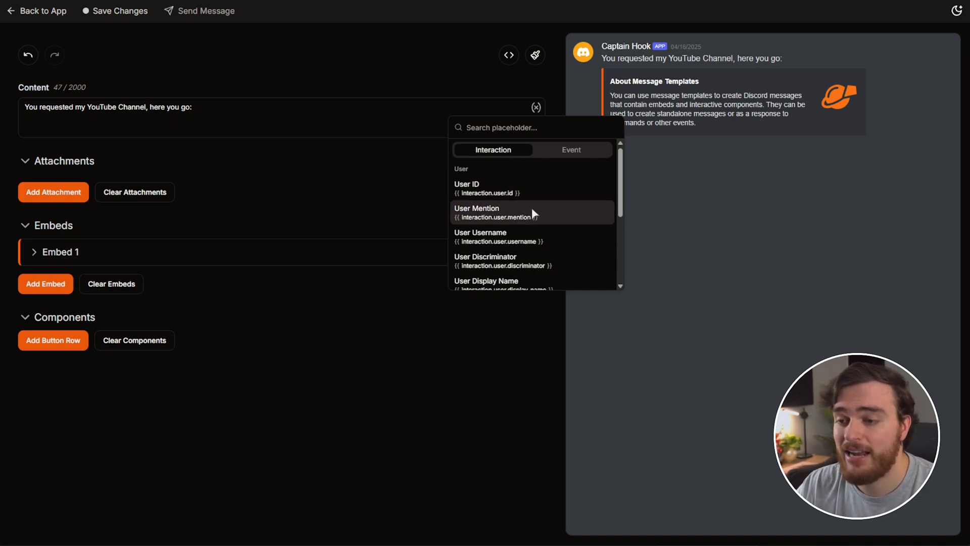
scroll(532, 208, down, 3)
scroll(552, 253, up, 5)
click(579, 151)
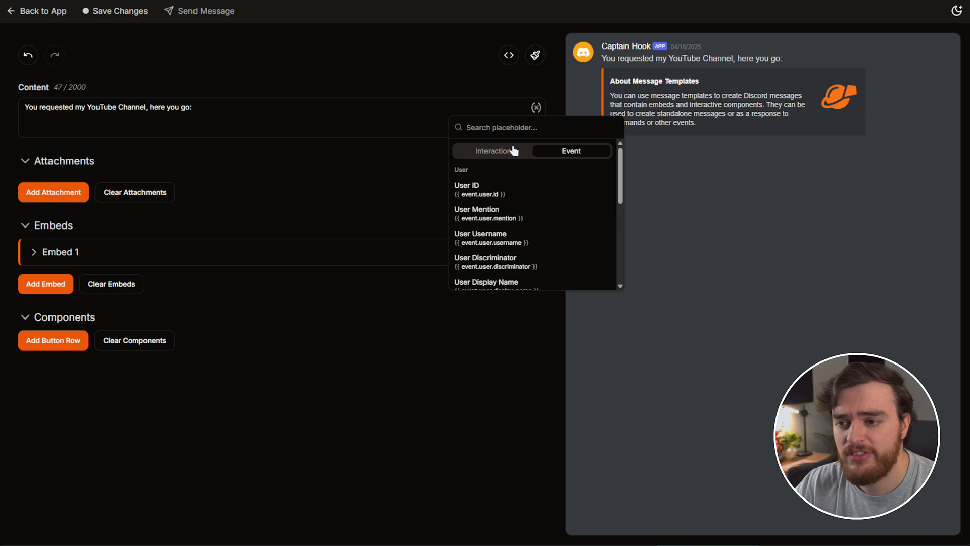
click(508, 151)
click(555, 154)
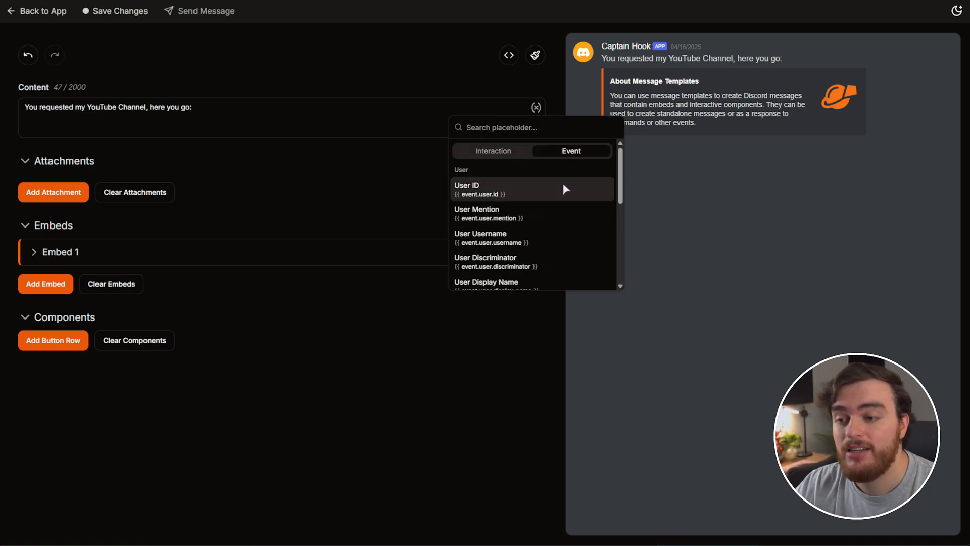
click(548, 218)
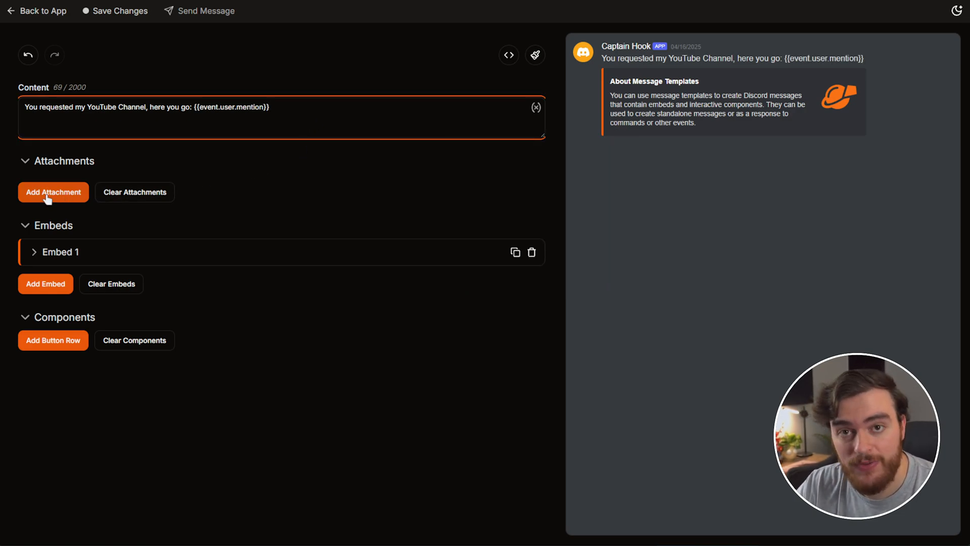
Expand Embed 1 and replace its author name with "x"
click(68, 253)
scroll(68, 255, down, 4)
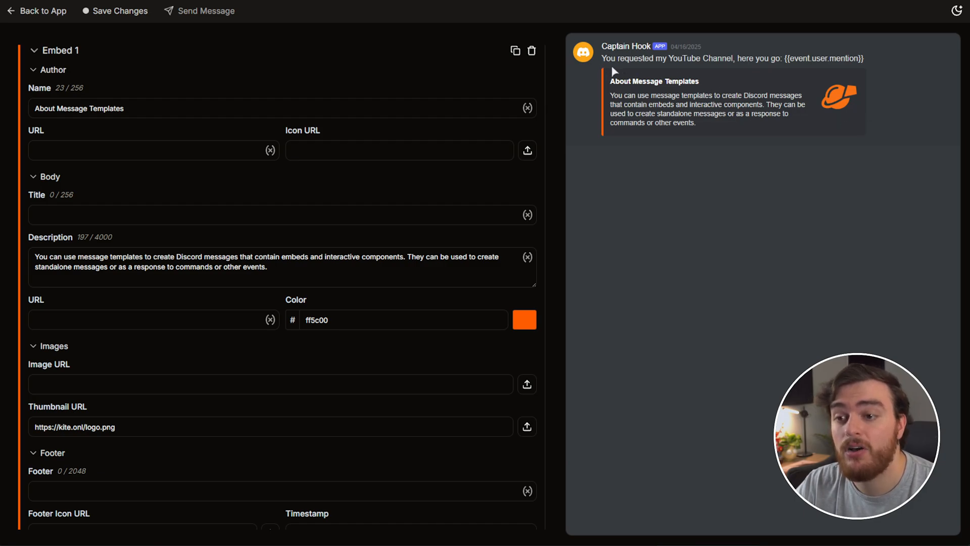
drag(238, 106, 30, 108)
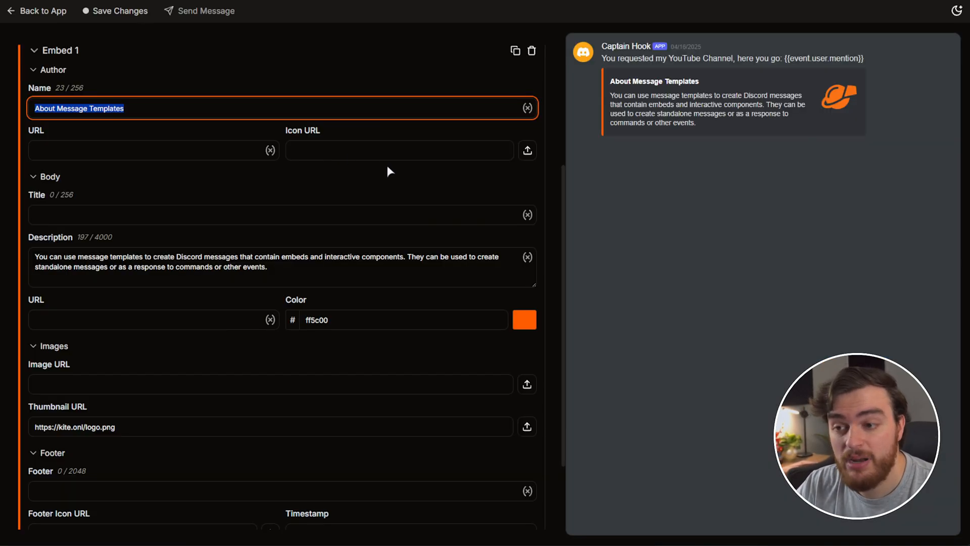
text(x)
Collapse Embed 1's Body, Images, Footer and Fields sections, leaving only the Author section expanded
scroll(46, 151, up, 3)
click(48, 152)
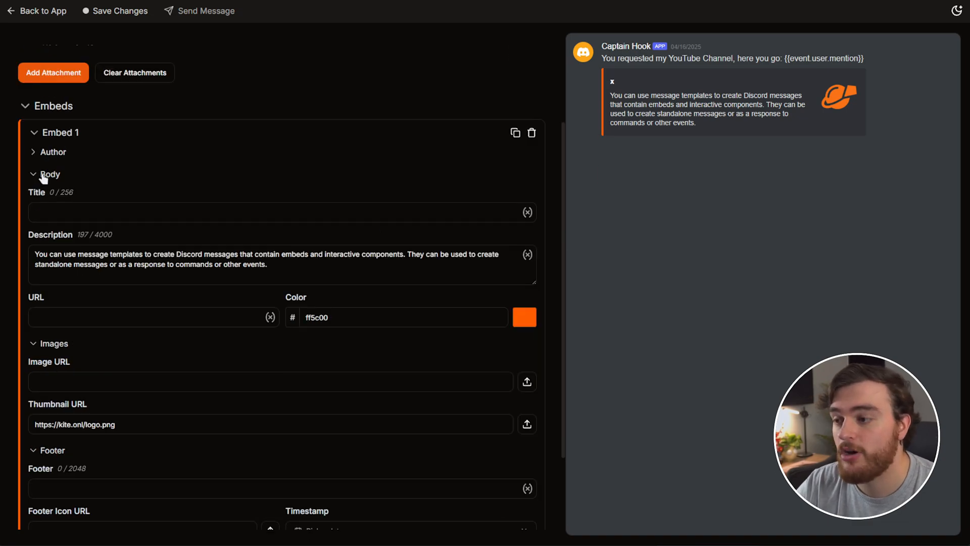
click(43, 175)
click(46, 196)
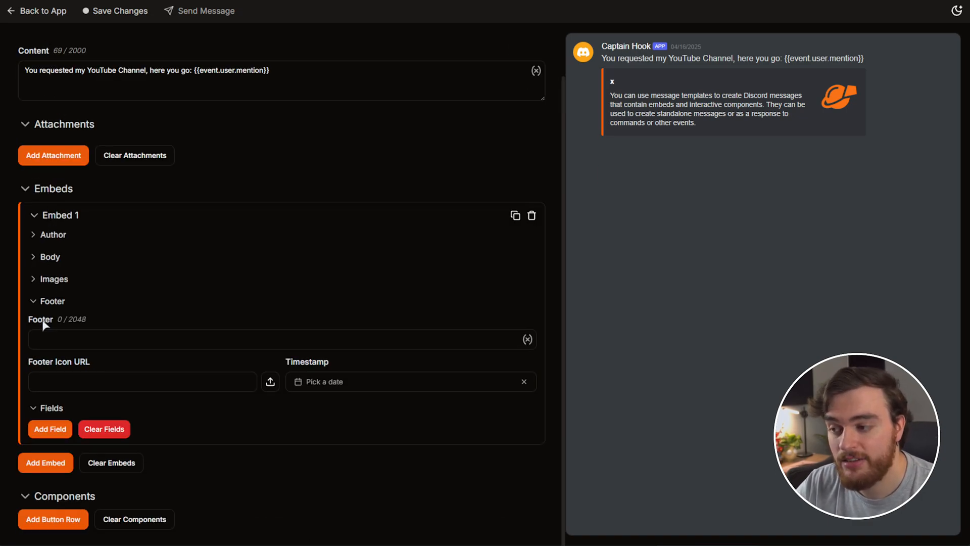
click(47, 302)
click(46, 324)
click(57, 271)
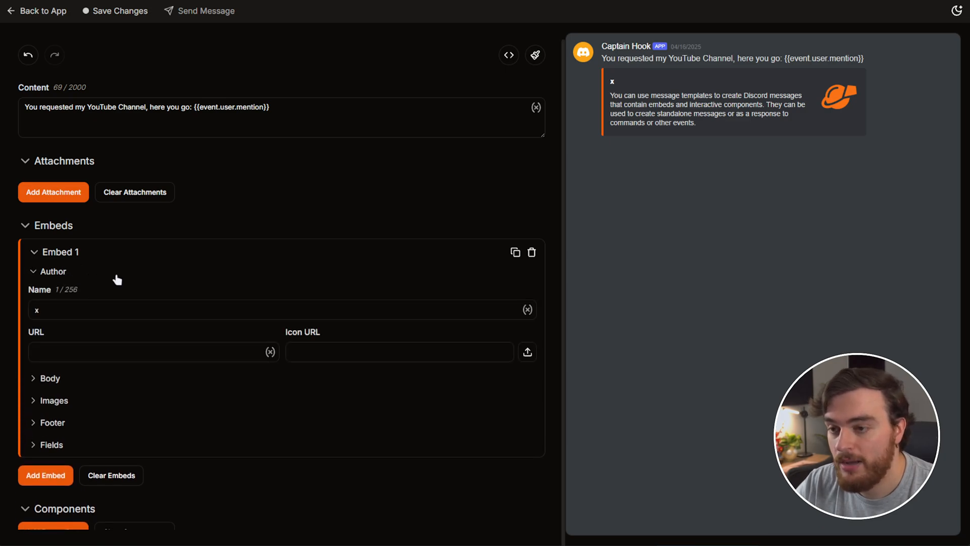
Set the embed's author name to "Autorespond Bot" and upload an image as the author icon
click(176, 308)
key(BackSpace)
text(Autorespond Bot)
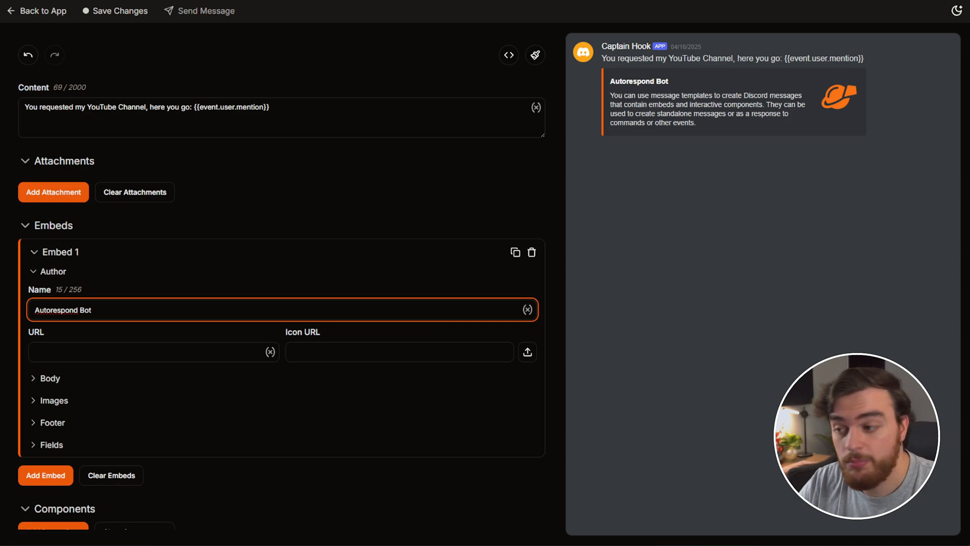
click(220, 349)
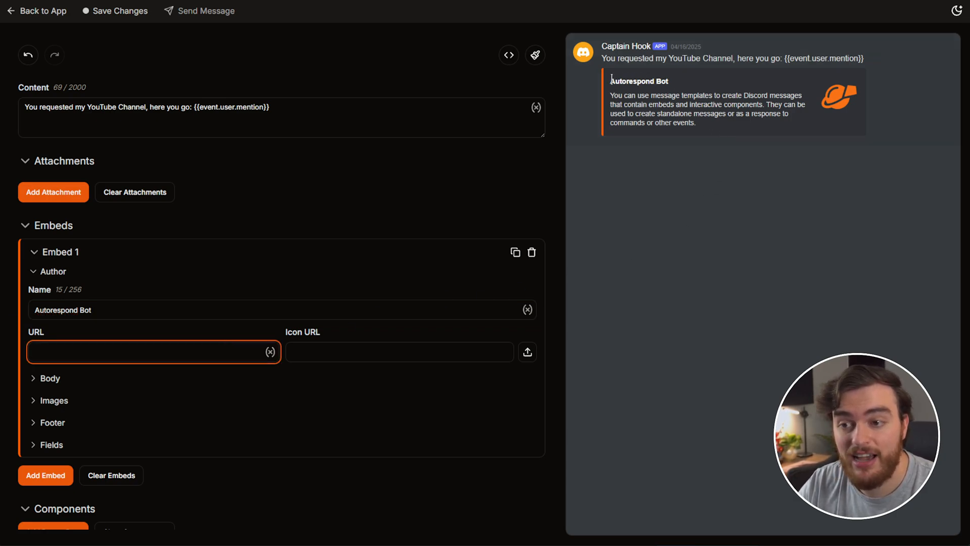
click(353, 347)
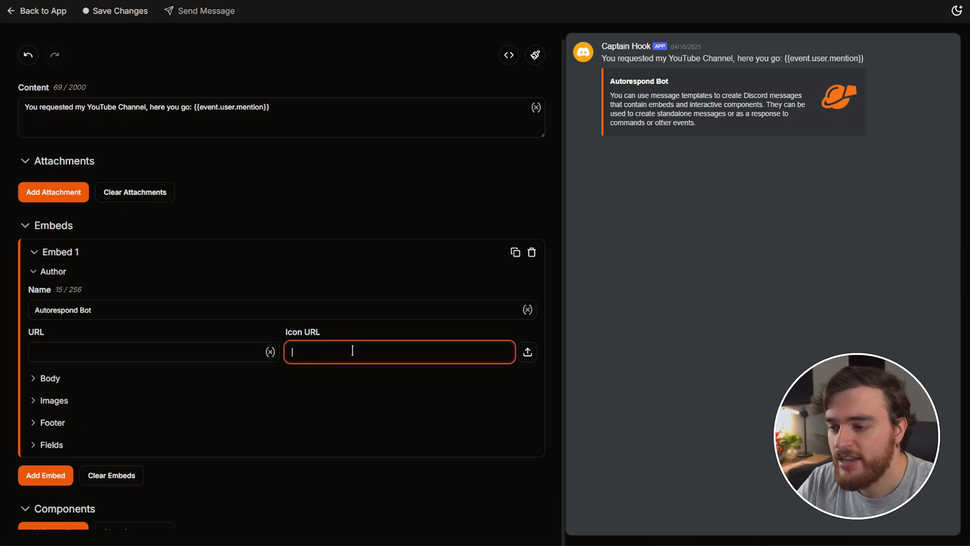
click(526, 351)
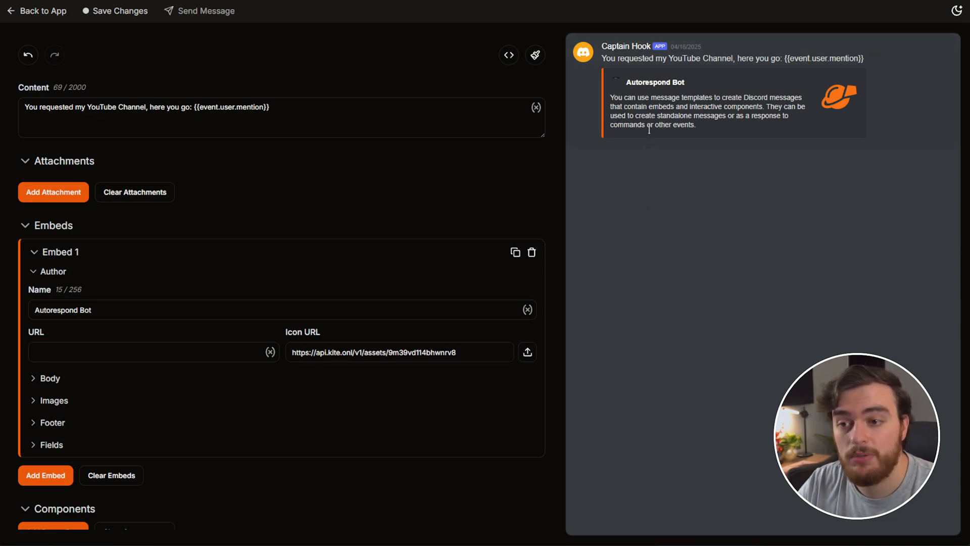
Set the embed's title to "TroubleChute's Channel" and its description to "Make sure to like and subscribe!"
click(42, 380)
scroll(56, 380, down, 3)
click(117, 254)
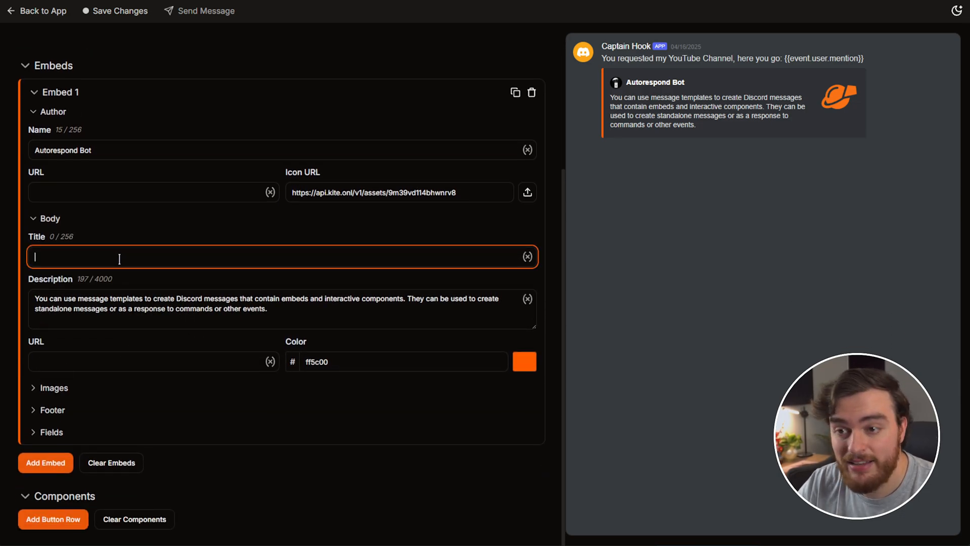
text(TroubleChute's Channel)
triple_click(282, 307)
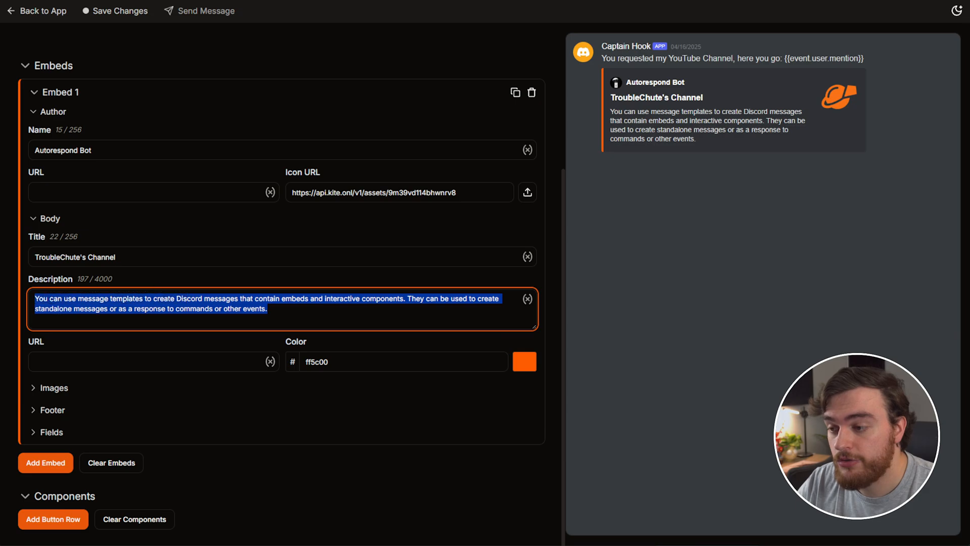
text(Make sure to like and subscribe!)
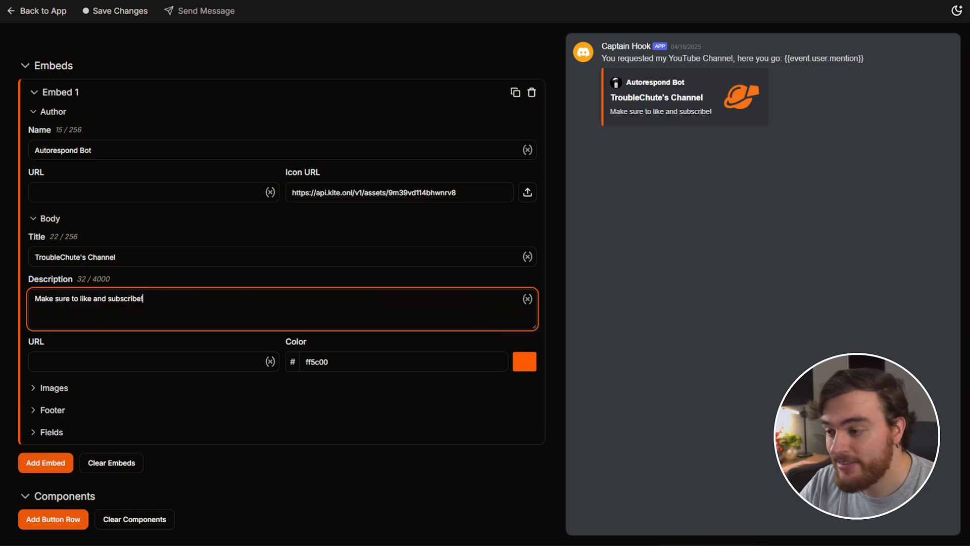
click(185, 361)
text(ht)
text(tps://youtube.com/TroubleChute)
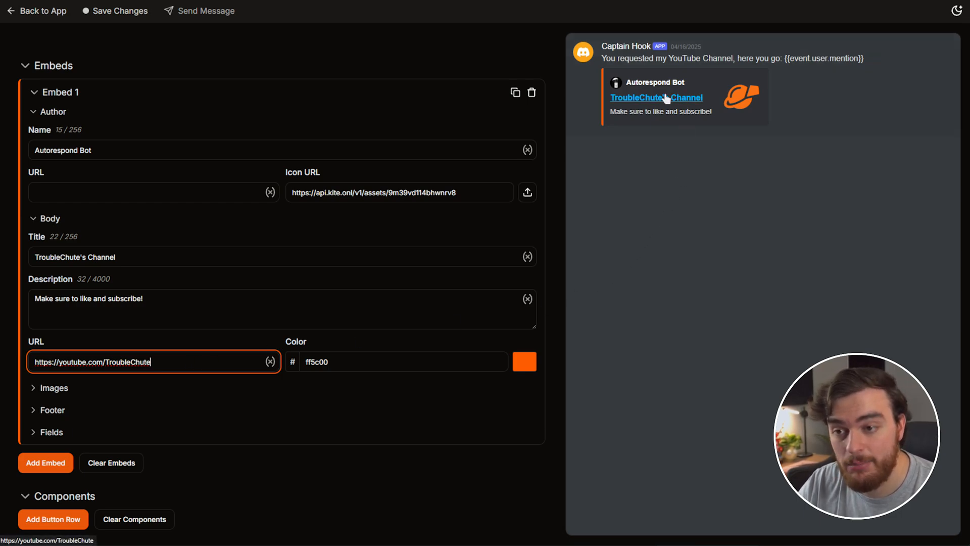
Change the embed's accent color to purple, 9e00ff
click(382, 357)
click(533, 361)
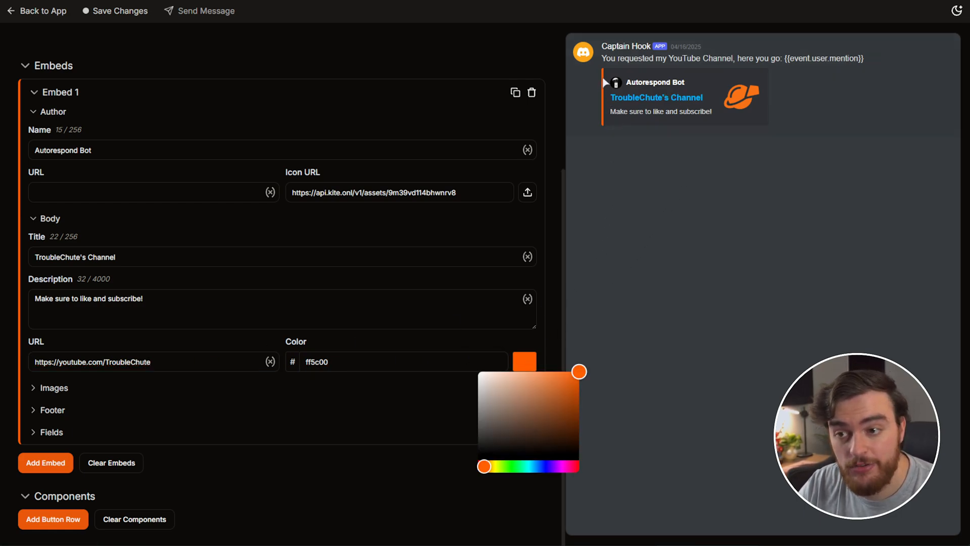
drag(547, 468, 556, 466)
click(617, 361)
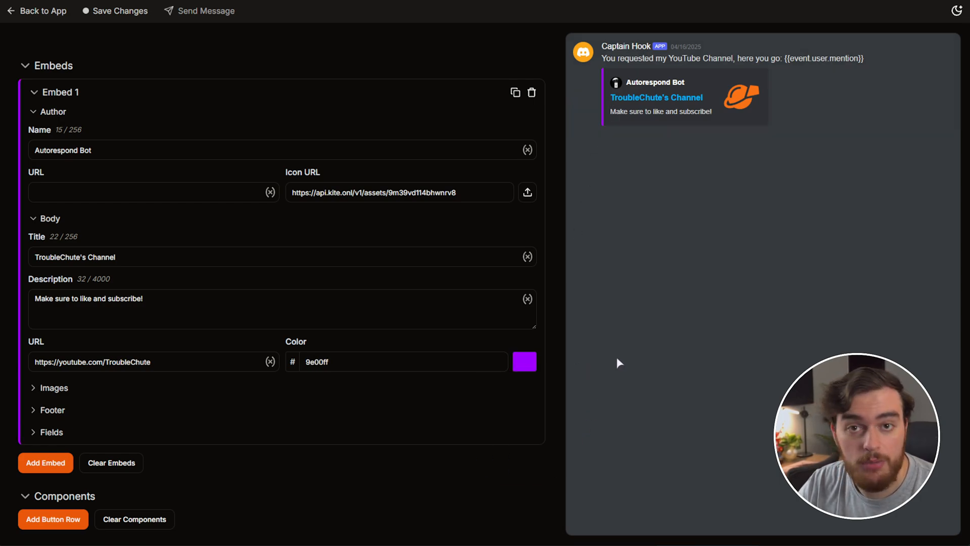
Upload the TroubleChute banner as the embed's main image and clear the thumbnail URL
click(53, 389)
scroll(186, 335, down, 2)
click(525, 339)
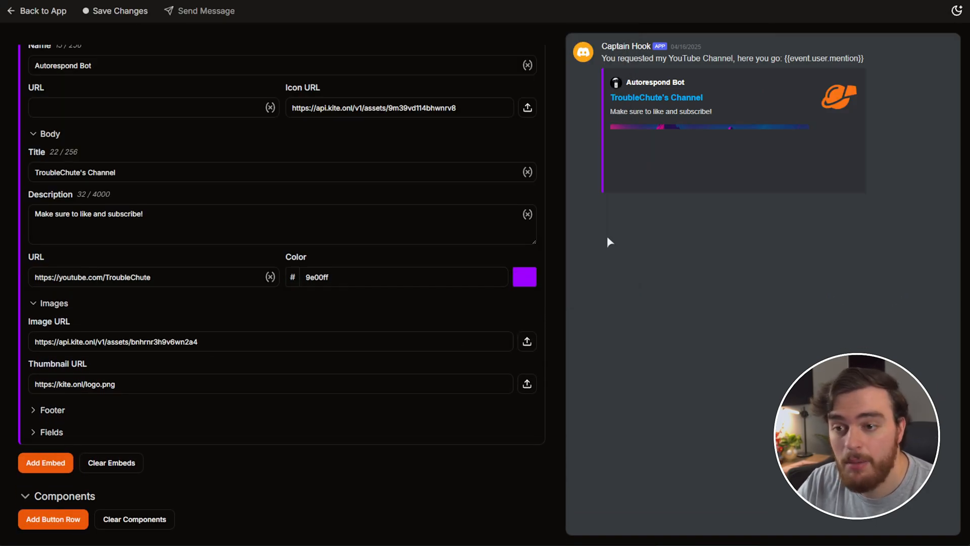
click(159, 384)
key(ctrl+a)
key(BackSpace)
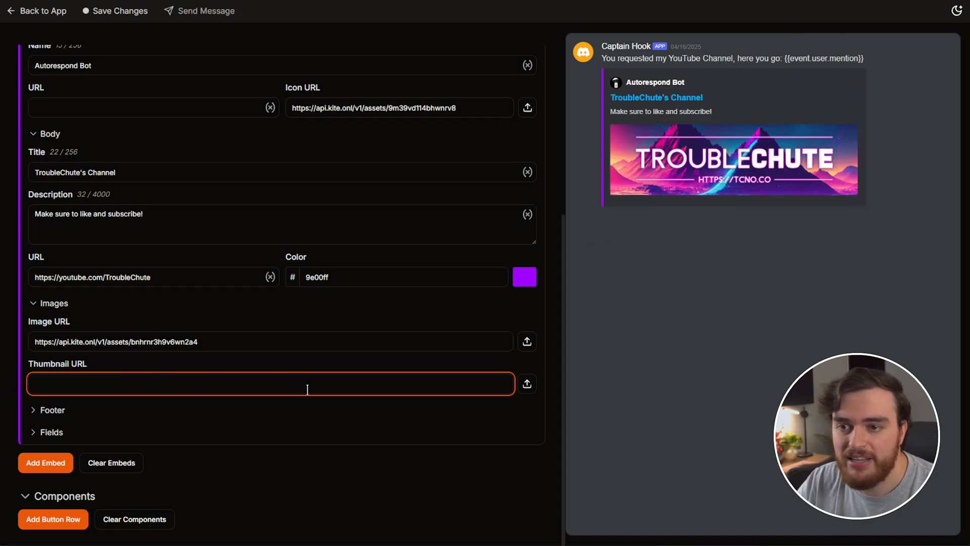
Set the embed's footer text to "This was an autoresponse sent by Kite.onl"
click(60, 410)
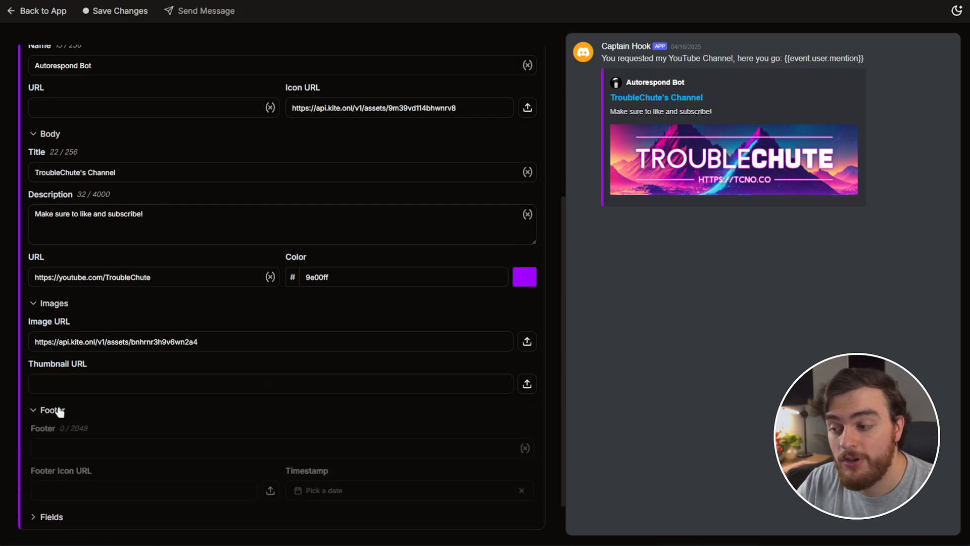
click(170, 356)
text(This was an autorespons)
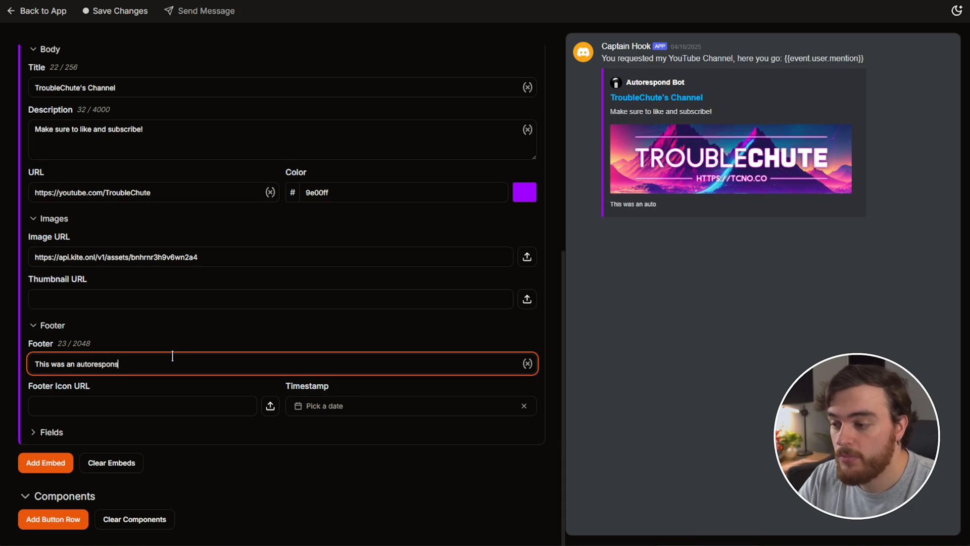
text(e sent by Kite)
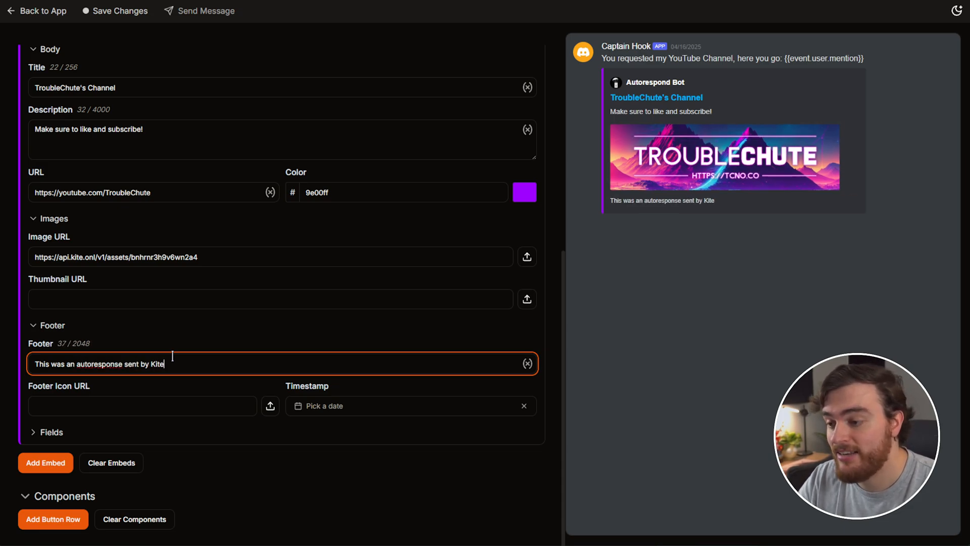
text(.onl)
click(730, 208)
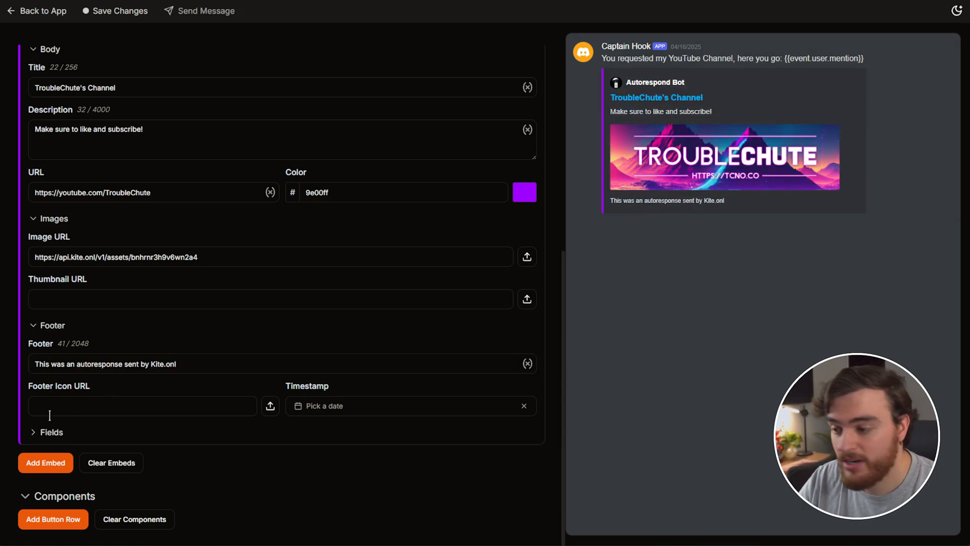
Add a field to the embed named "Teset section" with the value "This is some text"
click(40, 431)
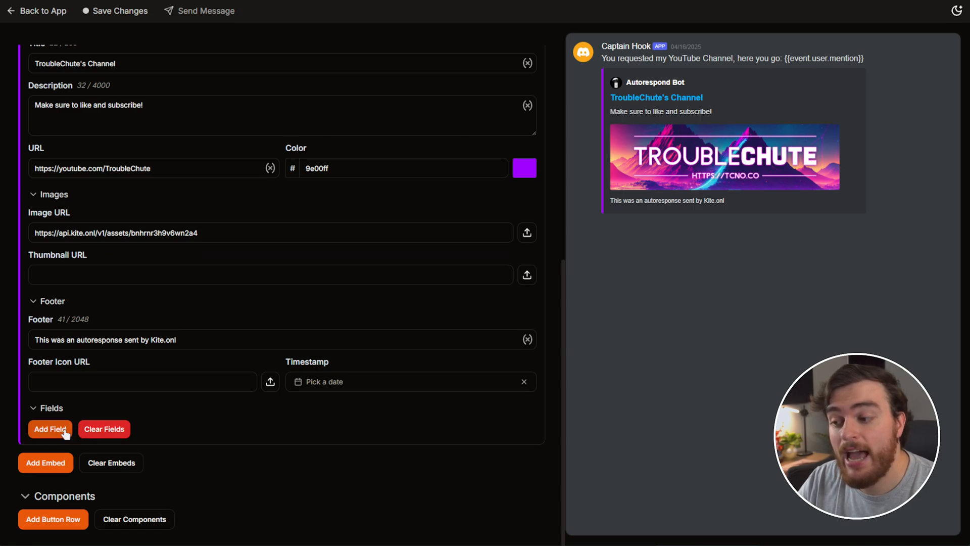
click(50, 428)
scroll(541, 271, down, 3)
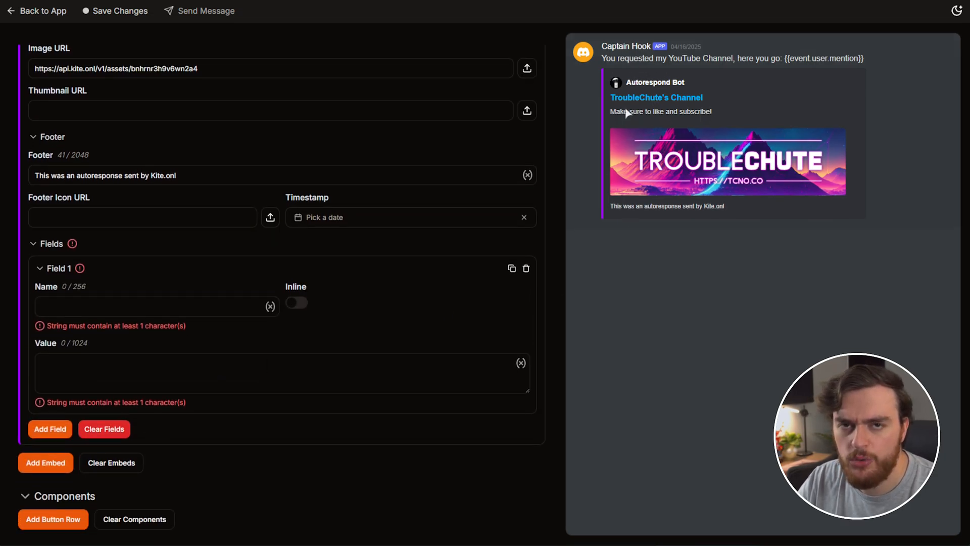
click(204, 306)
text(T)
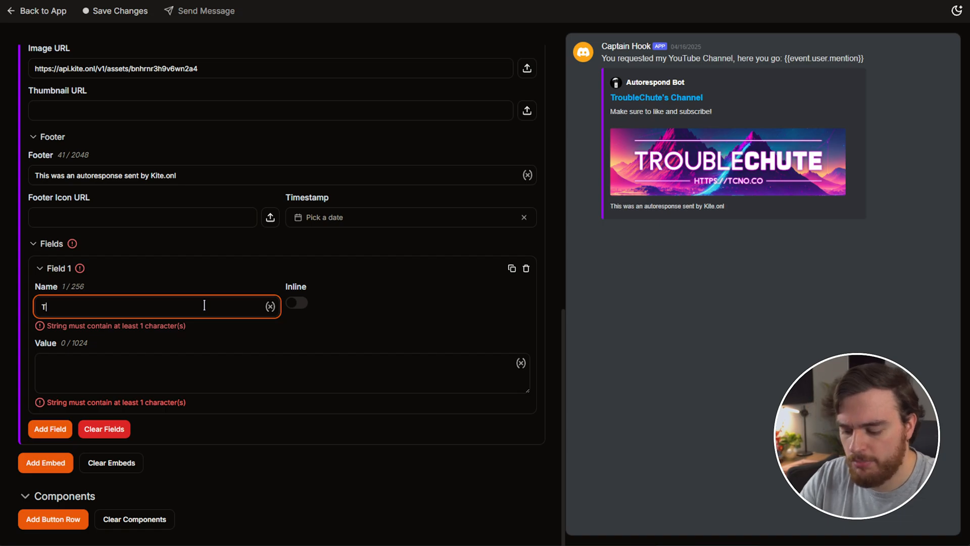
text(eset section)
key(Tab)
key(Tab)
text(This is some text)
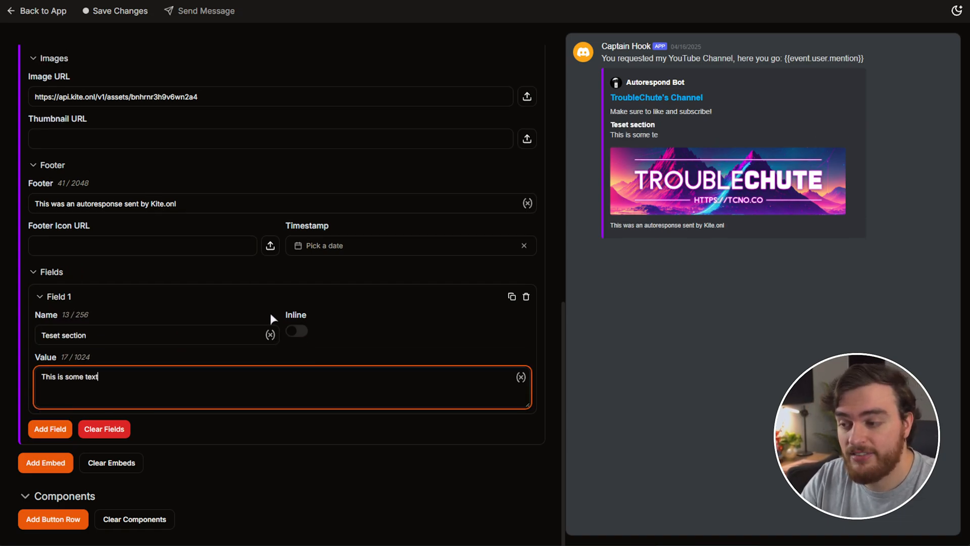
Try out a second embed field named "Field 2" with the value "Hi there" and delete it again
click(51, 428)
scroll(120, 420, down, 2)
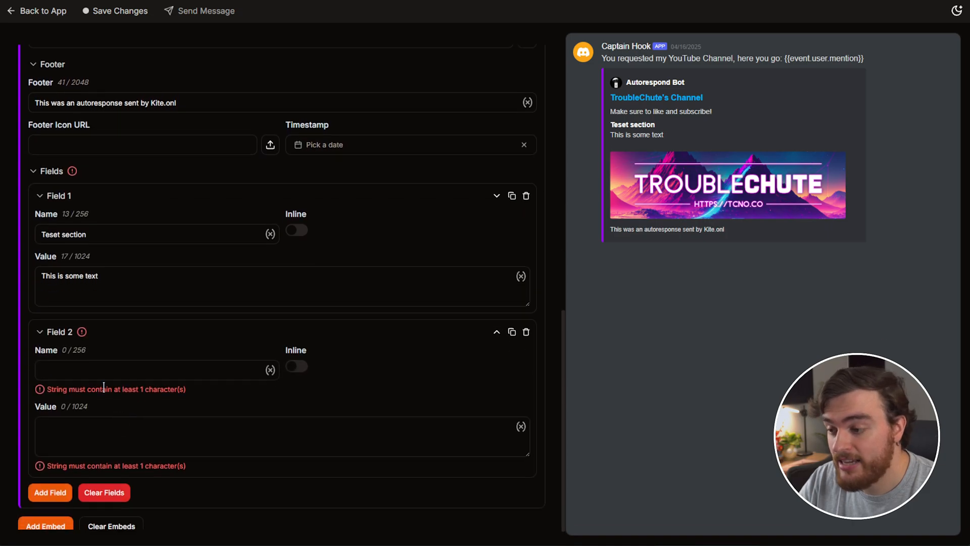
click(101, 370)
text(Field 2)
click(98, 418)
text(Hi there)
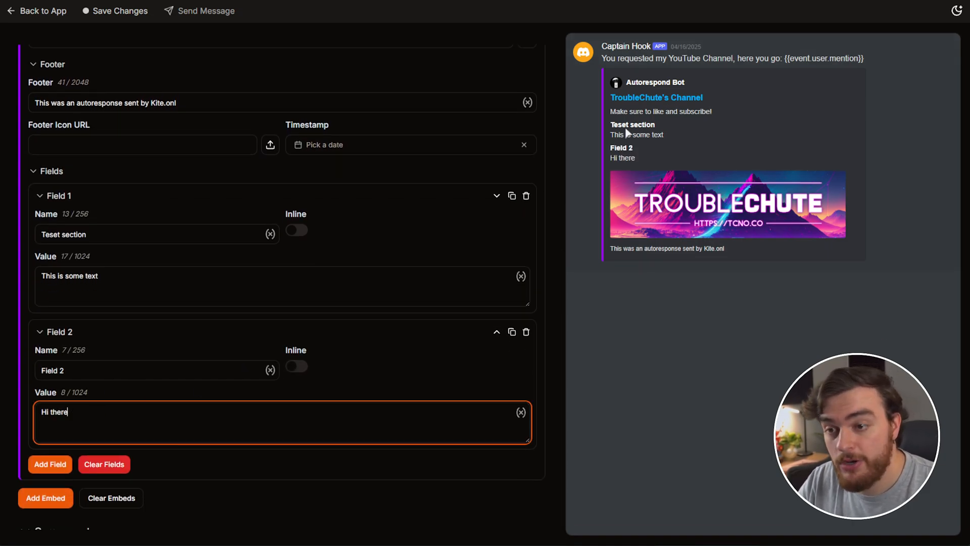
click(526, 332)
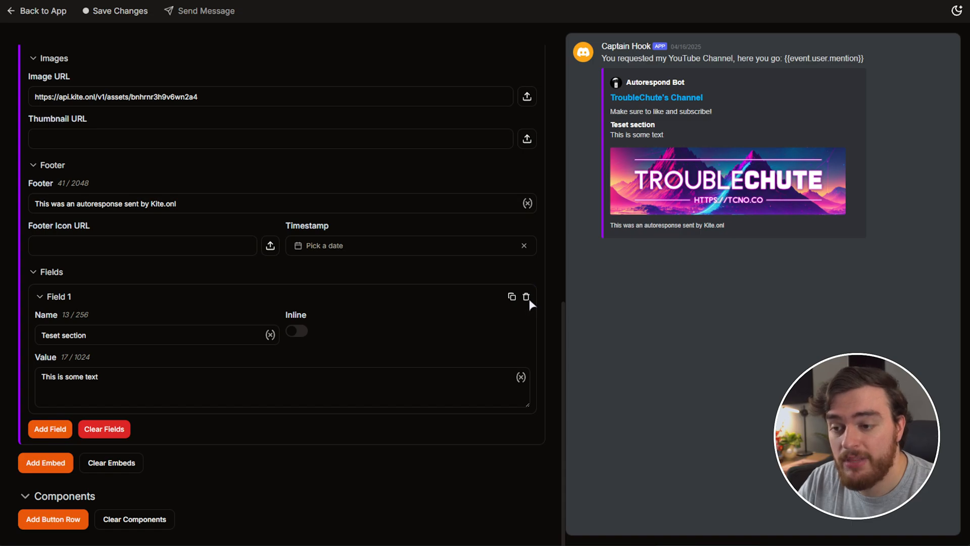
Delete the "Teset section" field from the embed and add a button row containing one button to the message
click(527, 296)
click(53, 408)
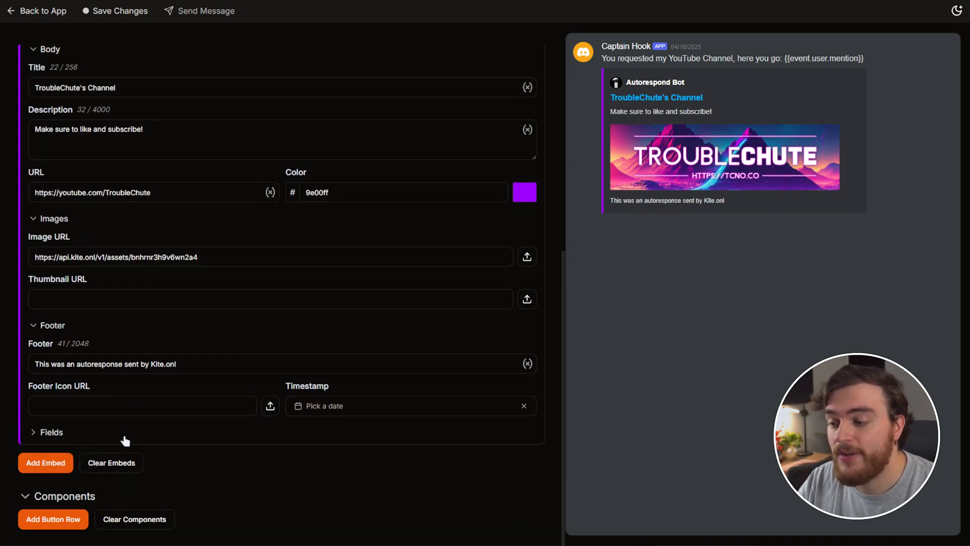
click(64, 519)
scroll(80, 503, down, 2)
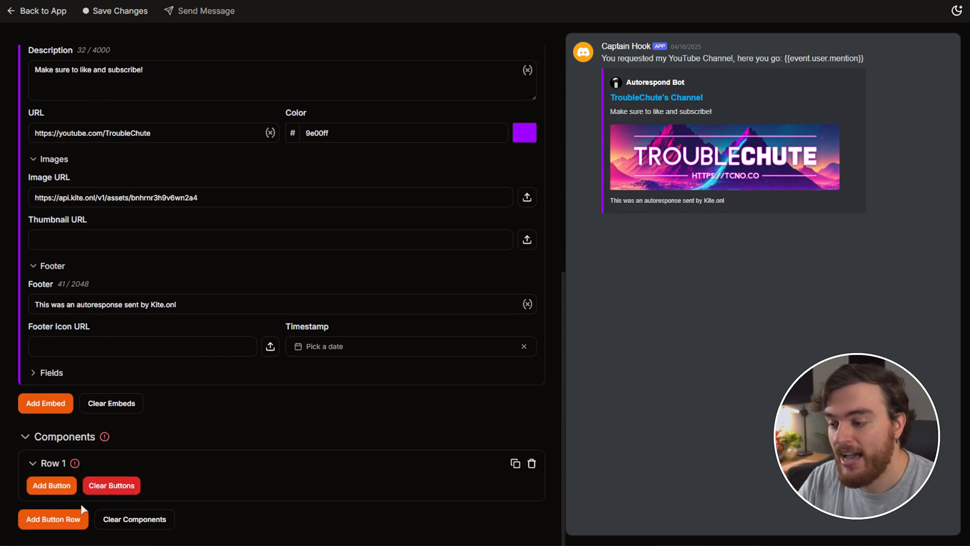
click(53, 486)
Set the new button's style to Green and give it the winking face with tongue emoji
scroll(126, 353, down, 5)
click(172, 259)
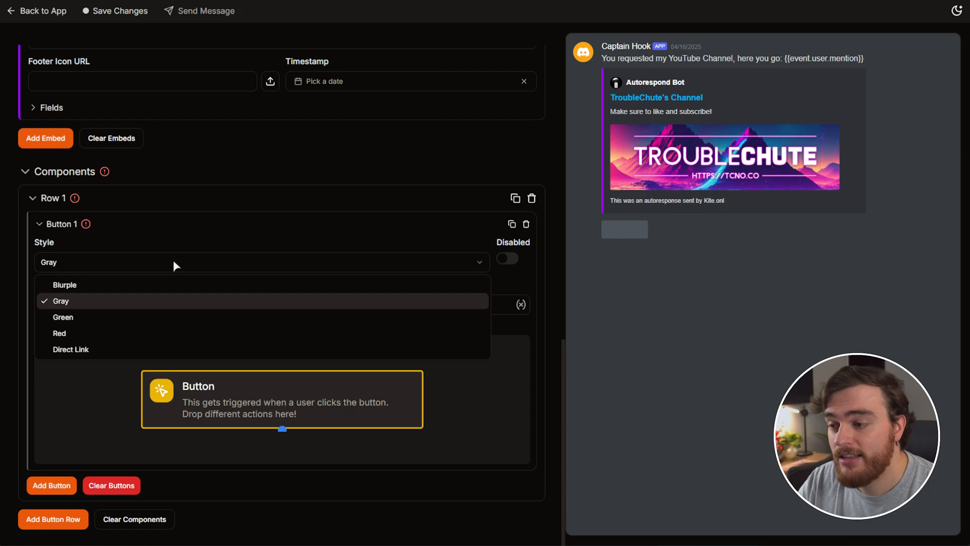
click(81, 317)
click(44, 304)
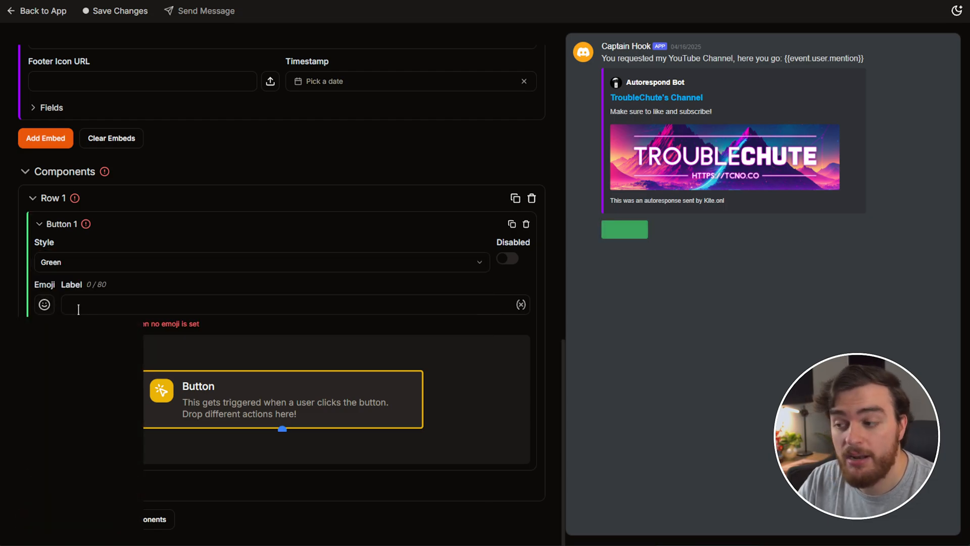
click(103, 385)
click(277, 315)
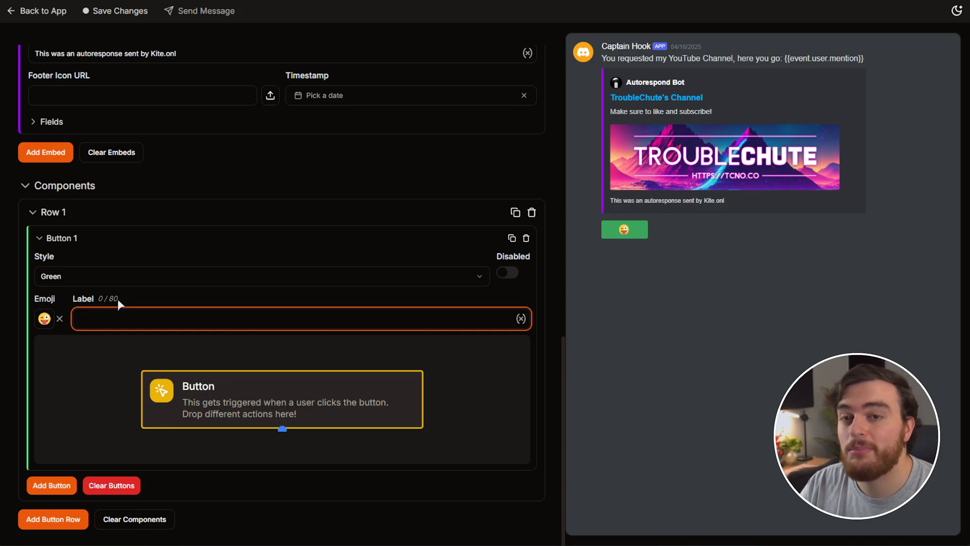
click(277, 407)
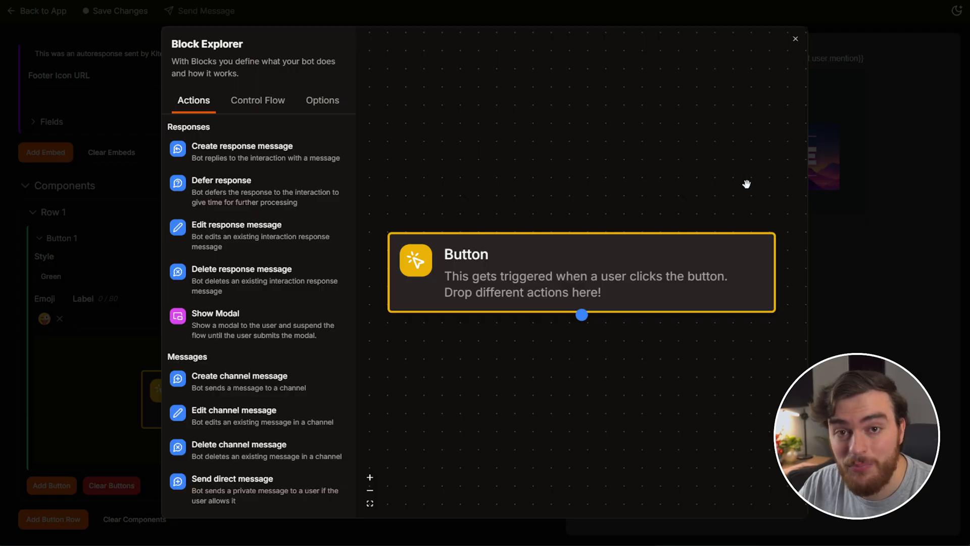
click(604, 278)
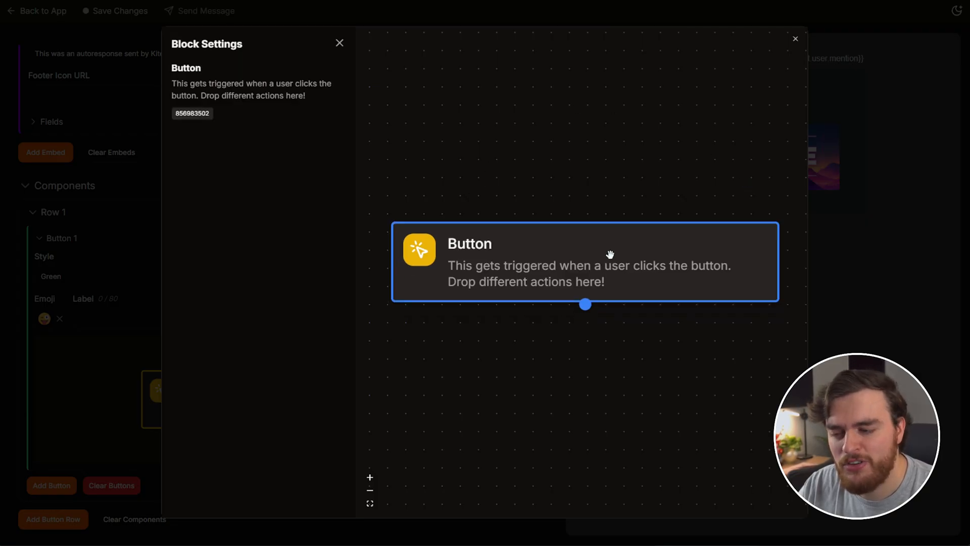
click(340, 43)
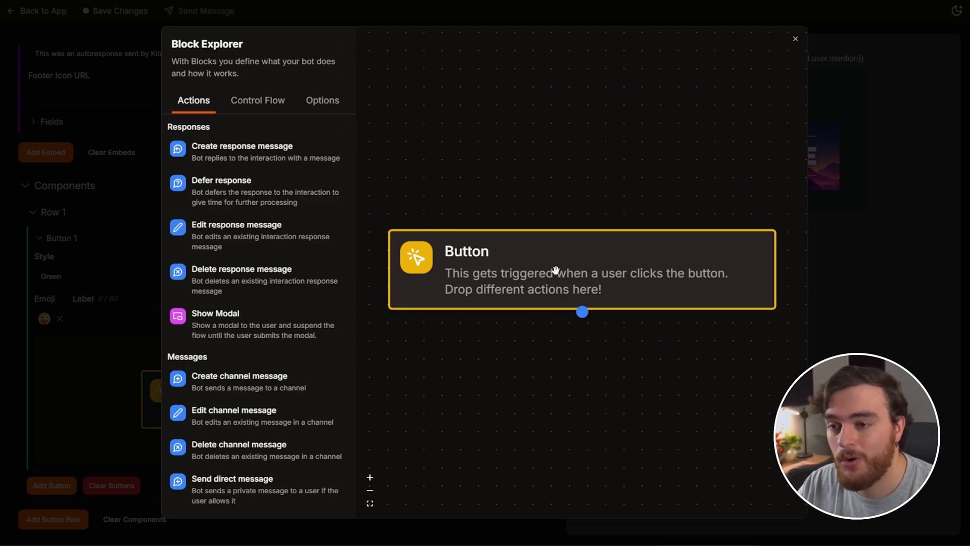
drag(554, 268, 558, 148)
click(339, 43)
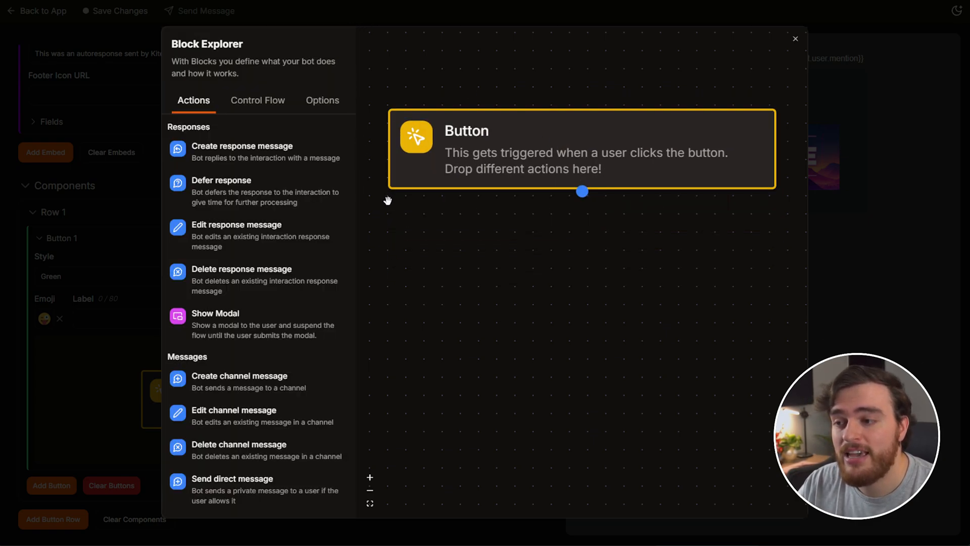
key(Escape)
Label the green button "Give me a role"
click(120, 321)
text(Give me a role)
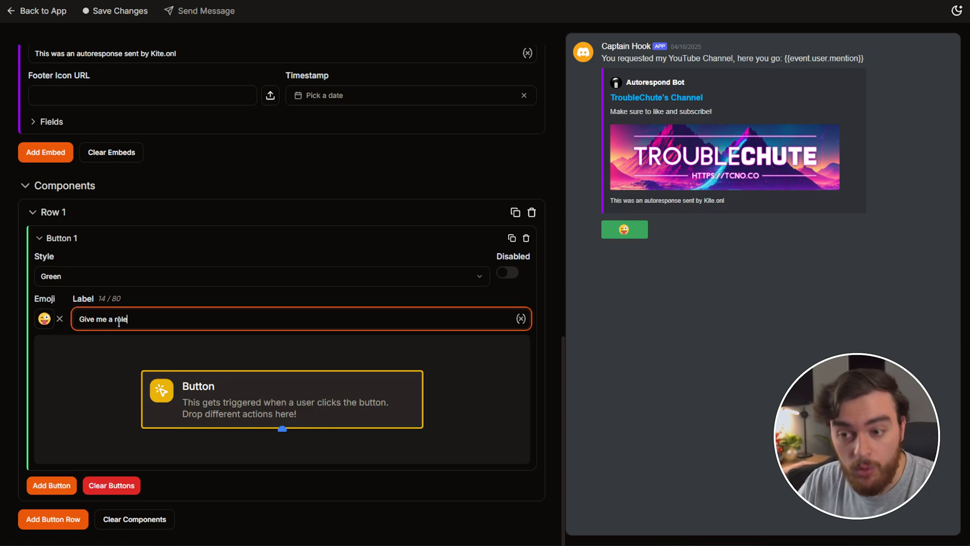
Connect an Add role to member block to the button's trigger and set its target user to the User ID placeholder
click(275, 415)
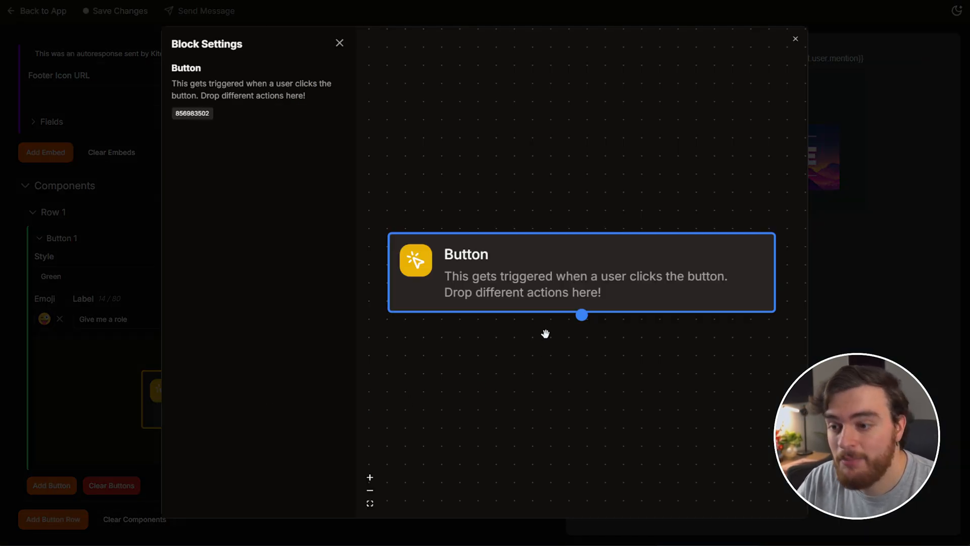
drag(545, 334, 542, 237)
click(340, 43)
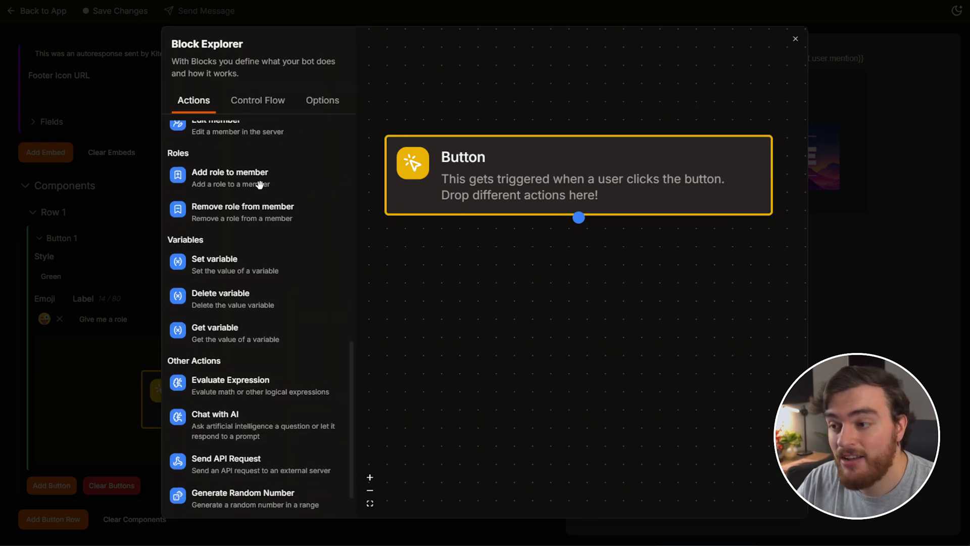
drag(259, 185, 513, 286)
click(543, 301)
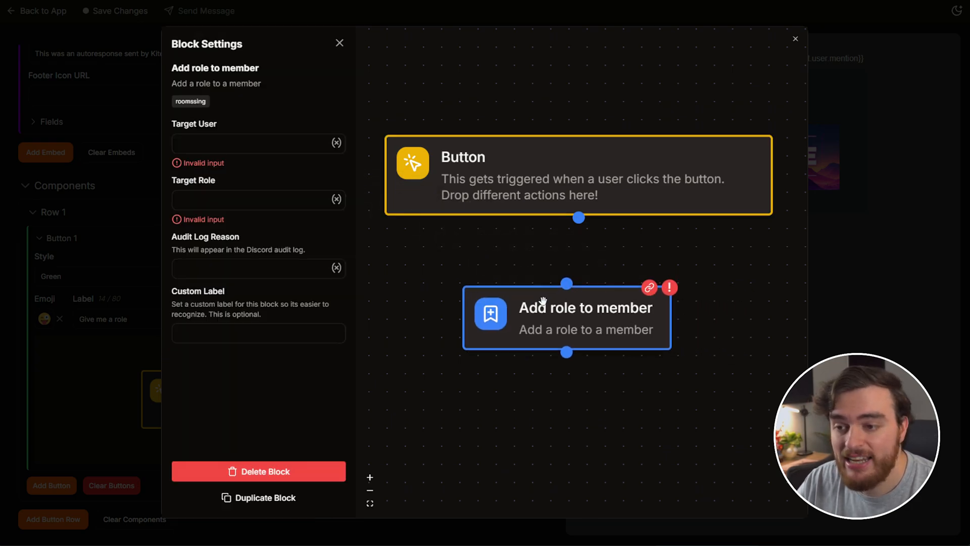
click(336, 142)
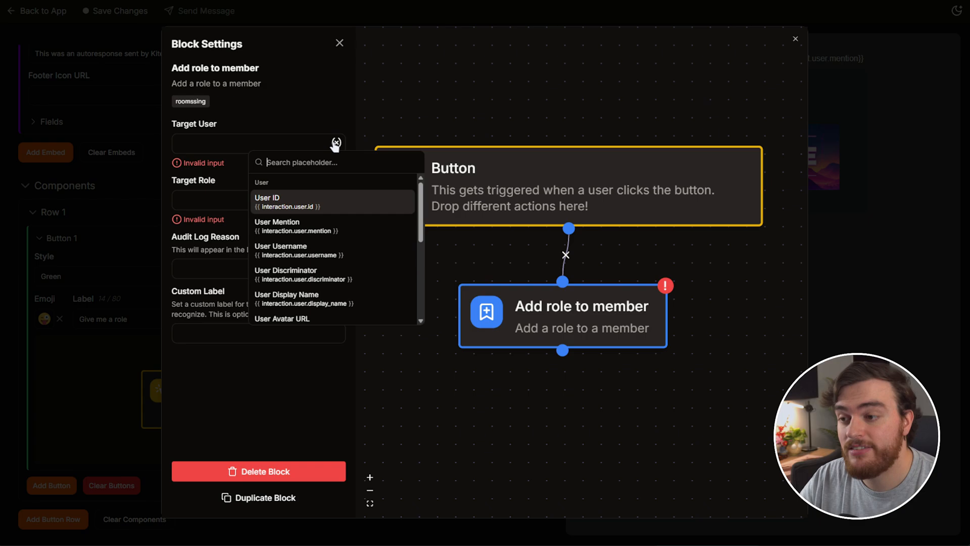
click(306, 206)
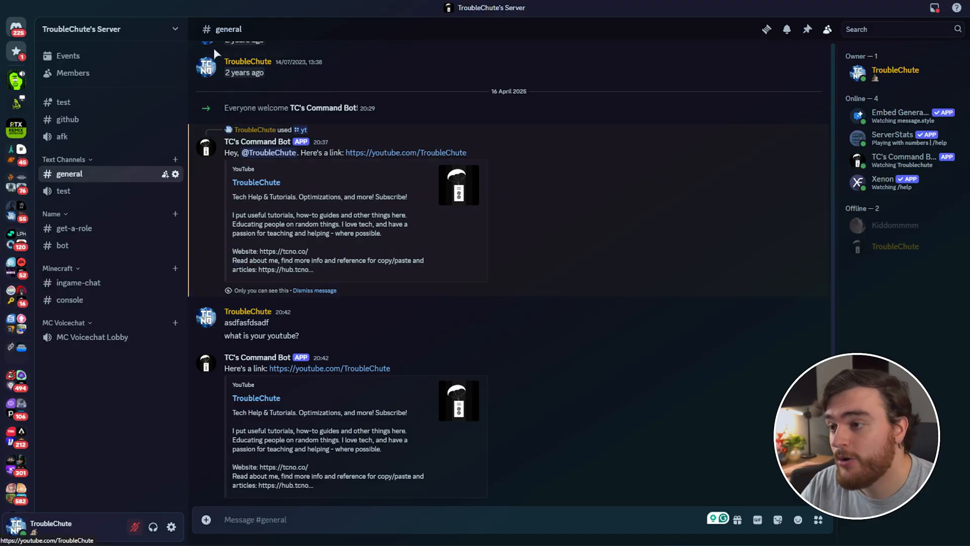
In the Discord server's settings, create and save an orange role named "Goober" that displays its members separately from online members
click(171, 31)
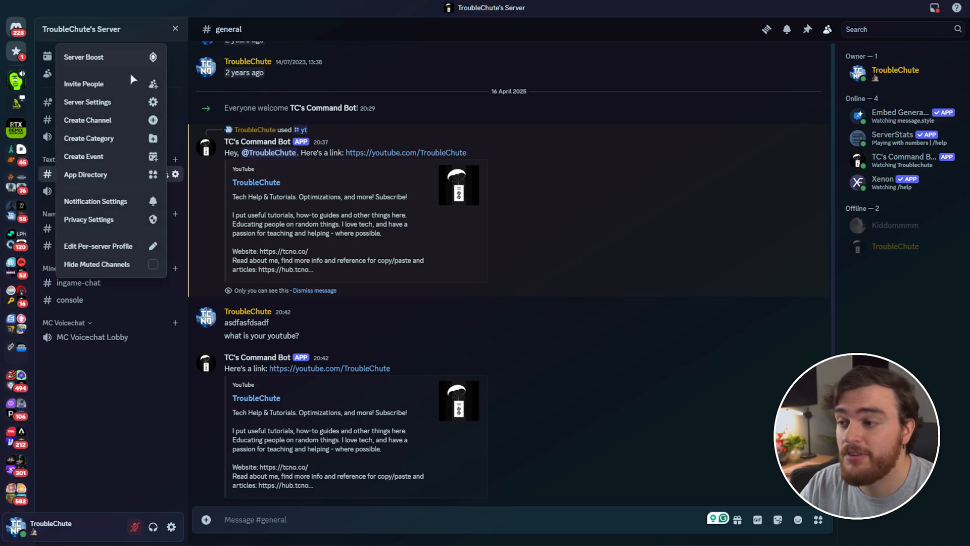
click(124, 93)
click(257, 208)
click(667, 132)
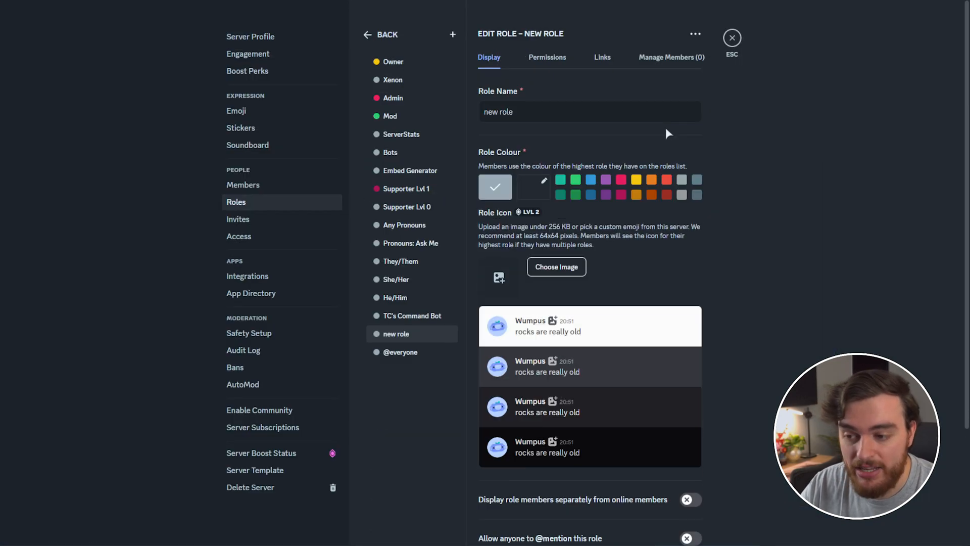
text(Goober)
click(651, 179)
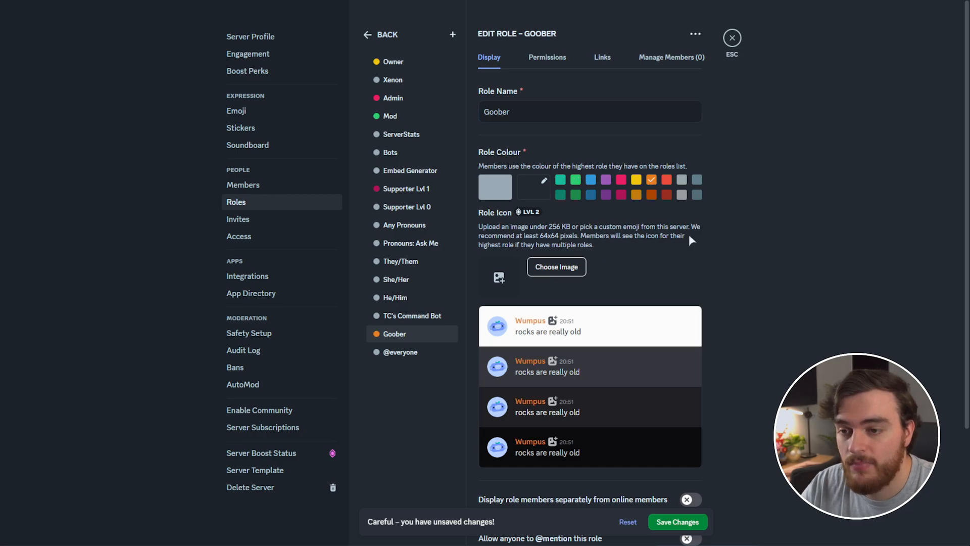
scroll(700, 253, down, 3)
click(691, 354)
click(682, 524)
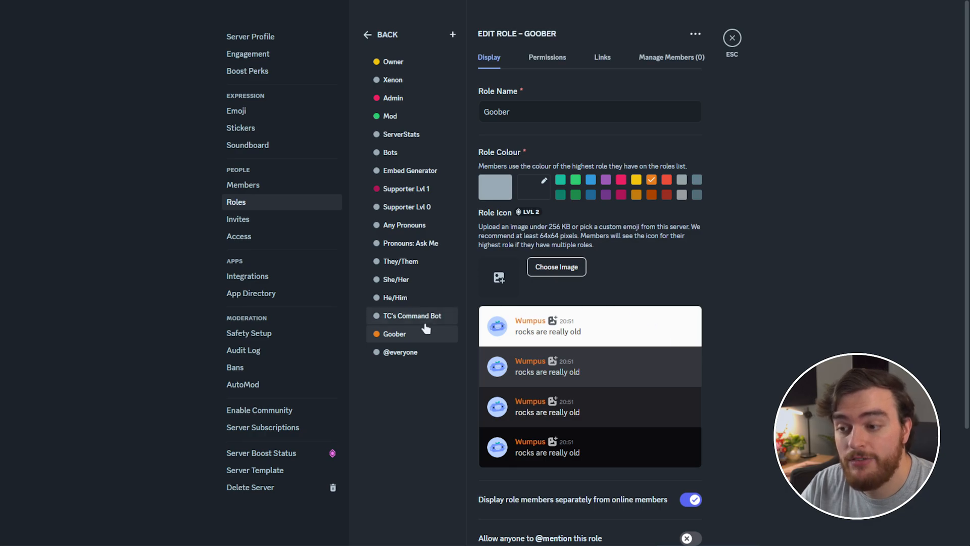
Copy the Goober role's ID and paste it as the target role of the Add role to member block in Kite
right_click(414, 333)
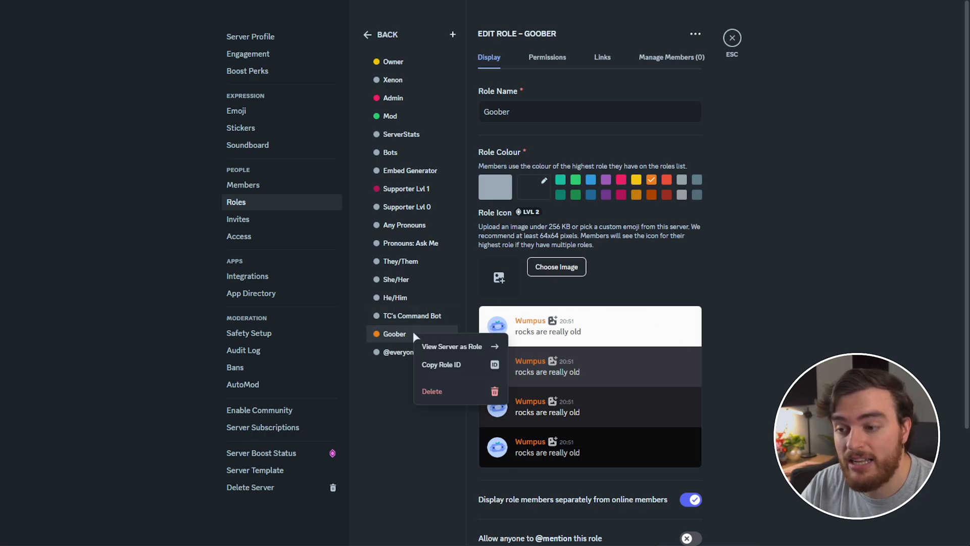
click(466, 363)
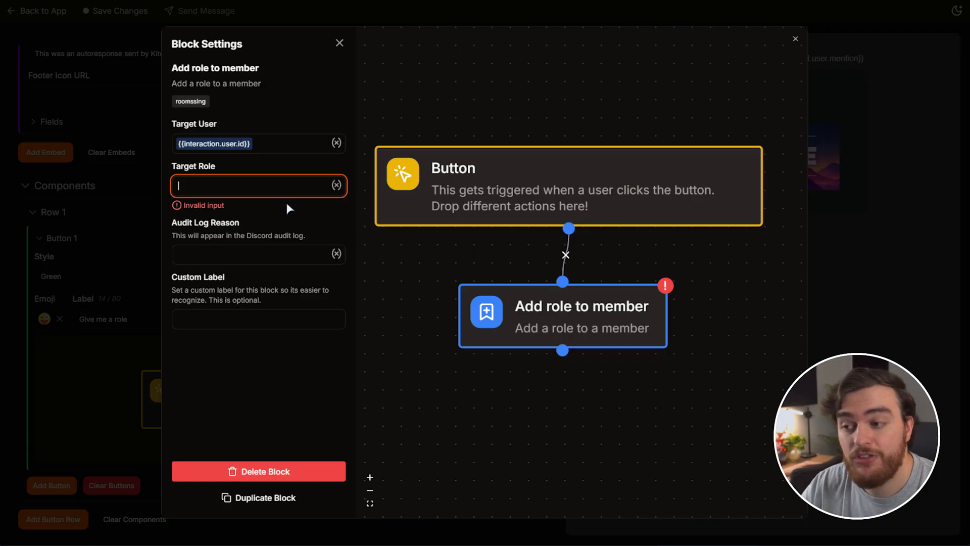
key(ctrl+v)
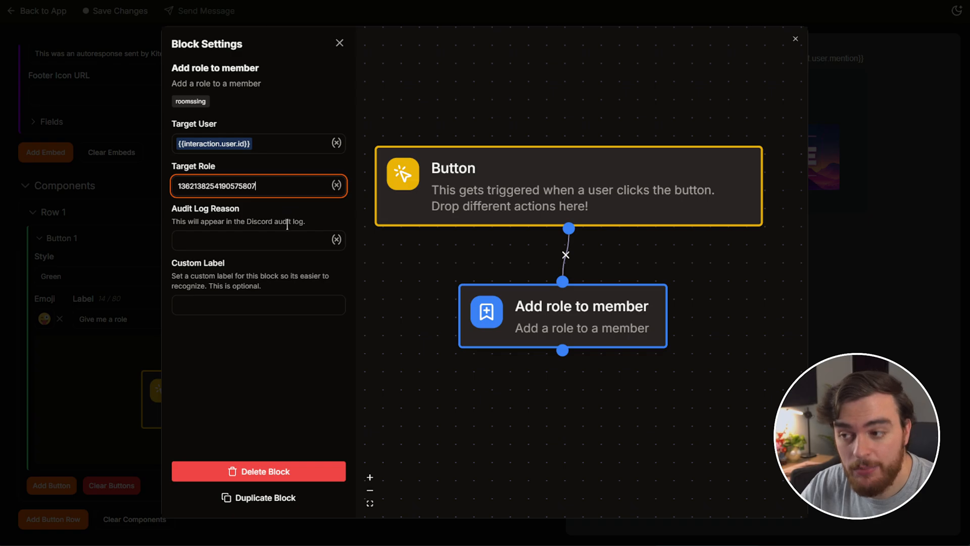
Set the Add role to member block's audit log reason to "Clicked a button!"
triple_click(287, 221)
click(286, 221)
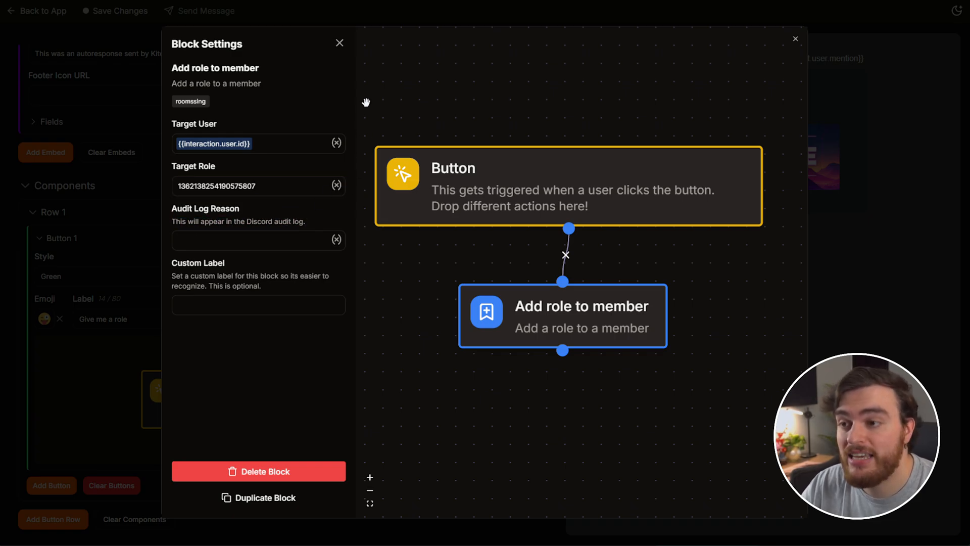
click(296, 237)
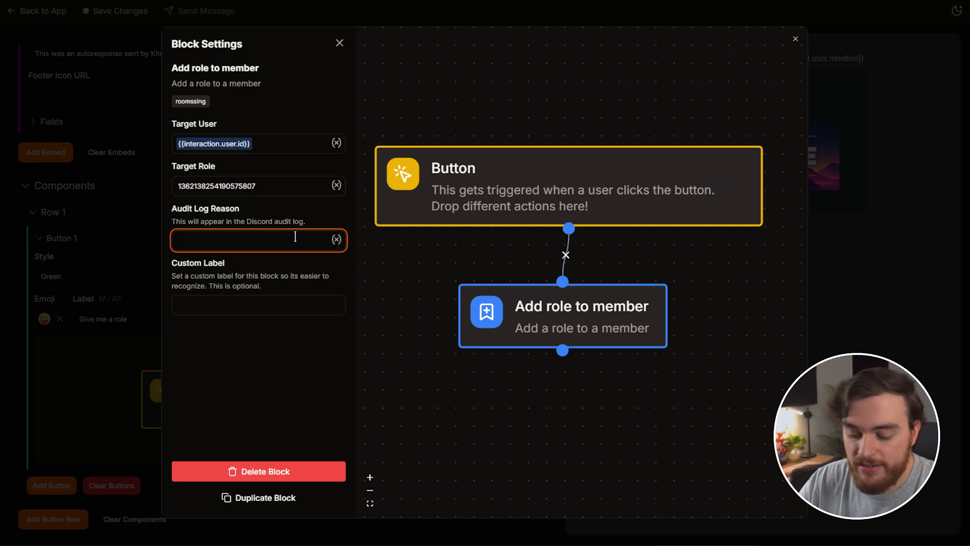
text(Clicked a button!)
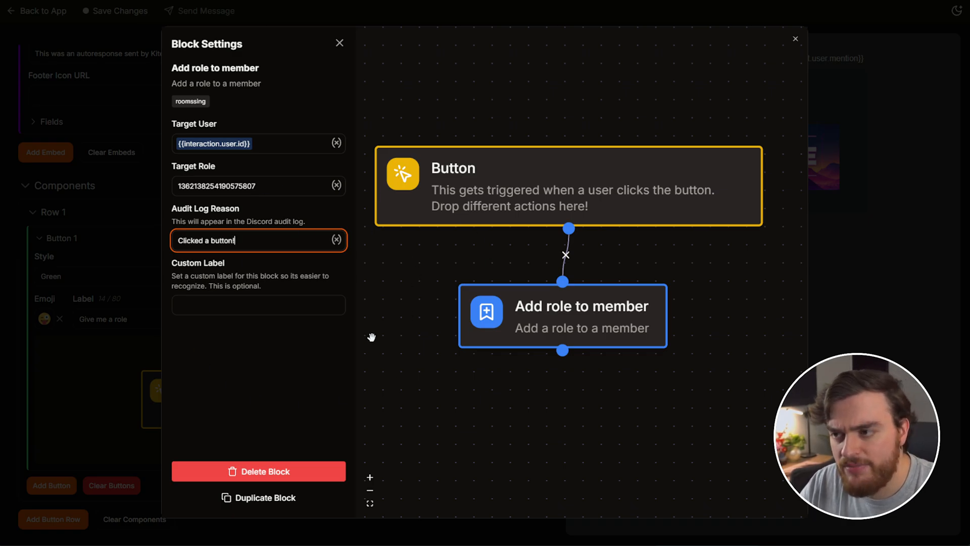
click(339, 43)
Line up the existing blocks and connect a Create response message block beneath the Add role to member block
drag(548, 188, 552, 186)
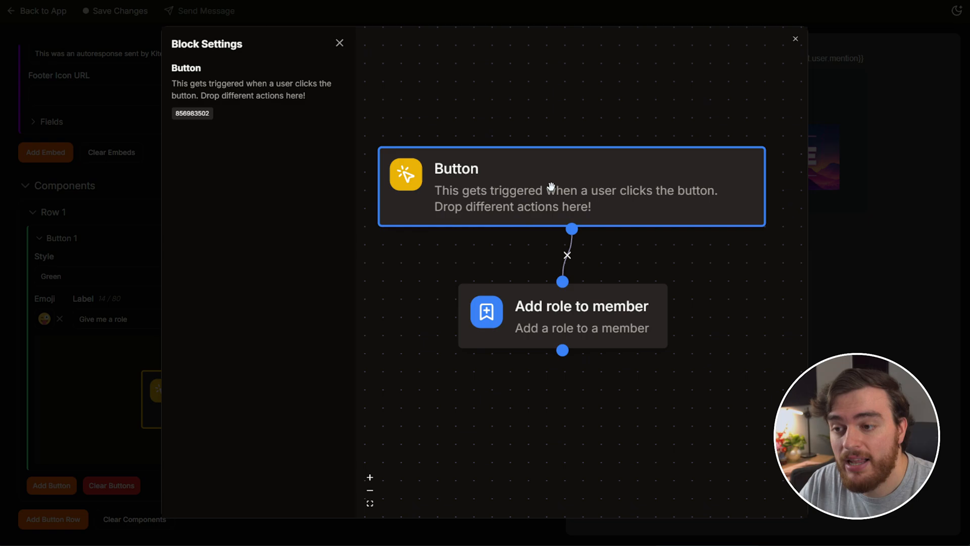
drag(568, 293, 579, 284)
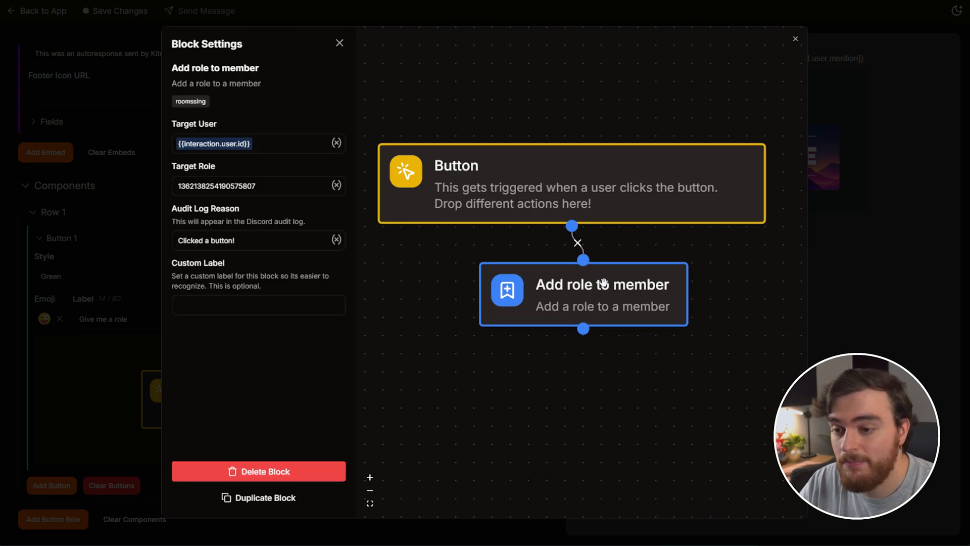
click(340, 43)
scroll(278, 283, down, 1)
scroll(268, 329, up, 6)
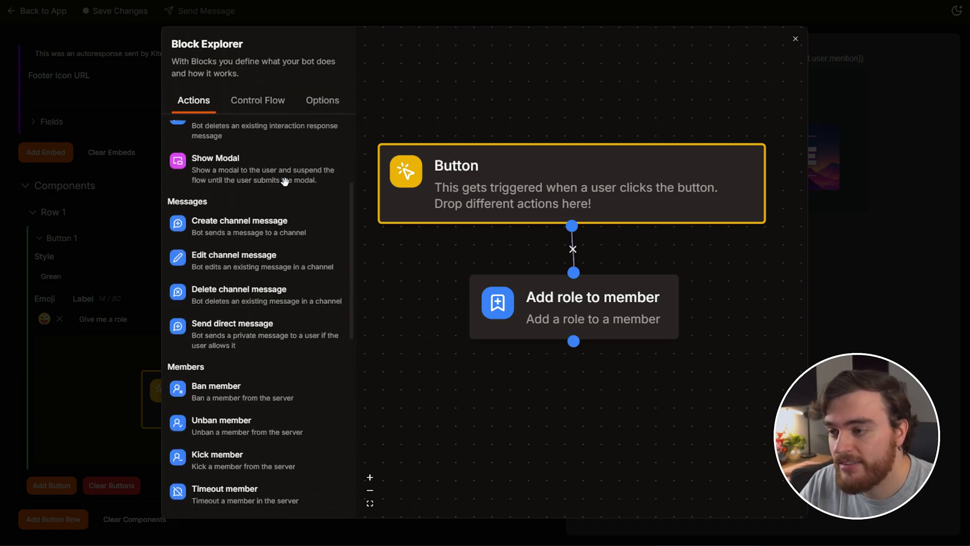
drag(217, 189, 570, 429)
drag(574, 342, 584, 403)
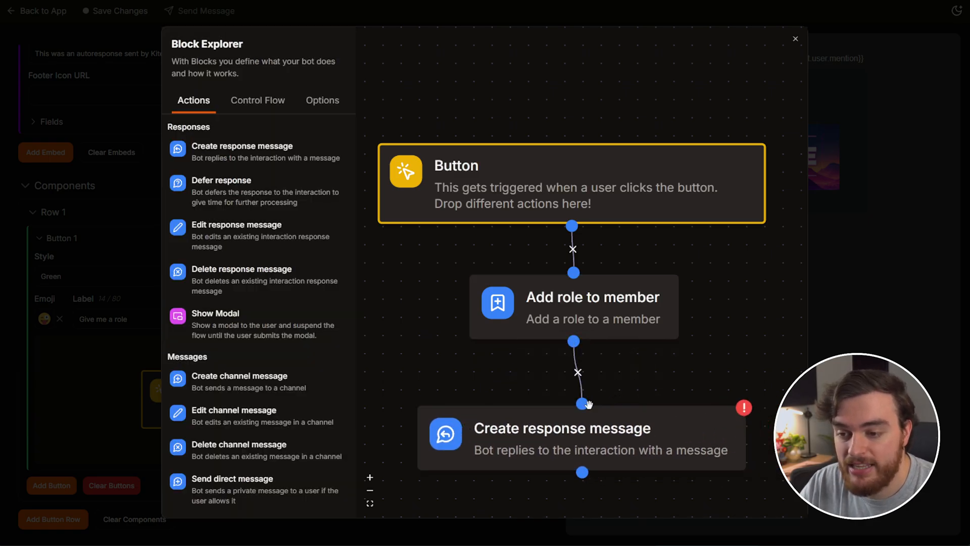
drag(601, 437, 592, 419)
Set the text response to "Welcome to your new role," followed by the User Username placeholder, and close the button's flow
click(283, 243)
text(Wel)
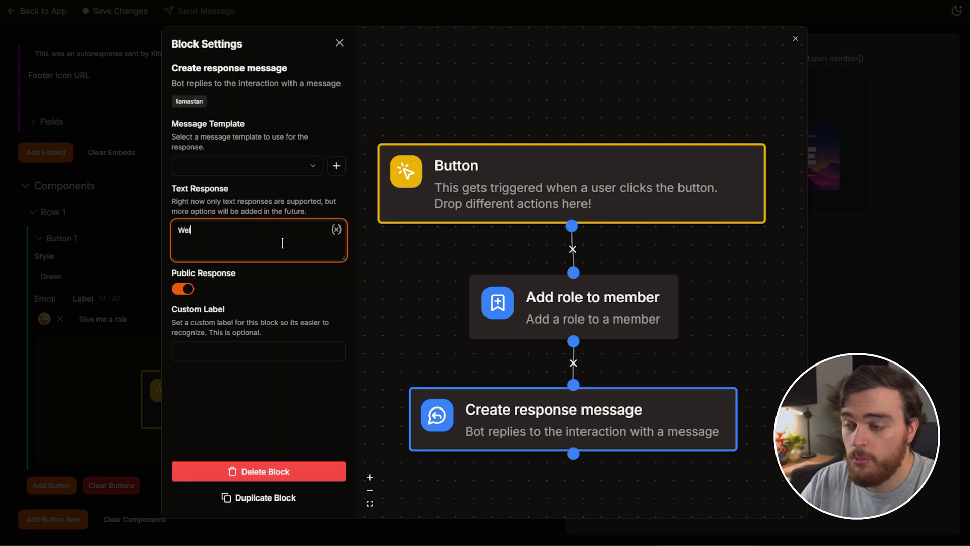
text(come to your new role,)
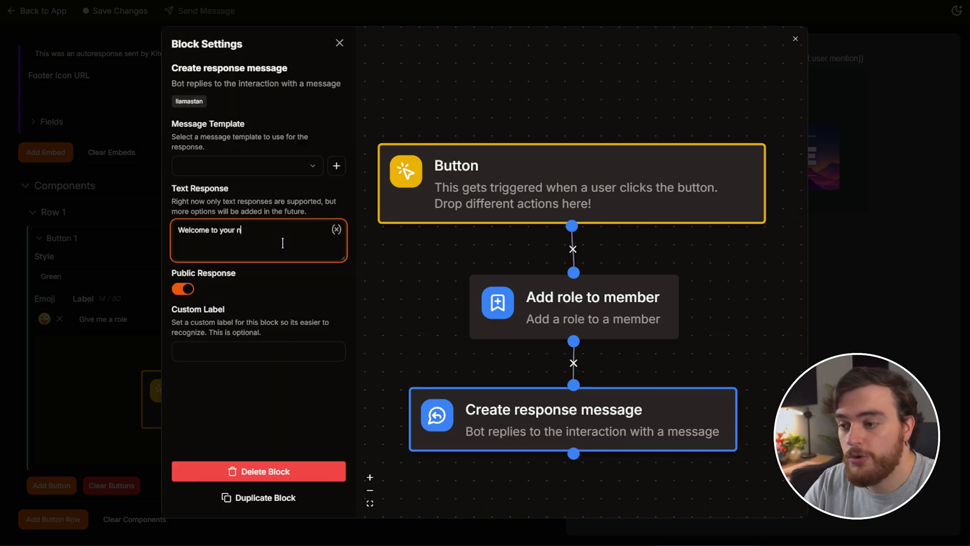
click(336, 229)
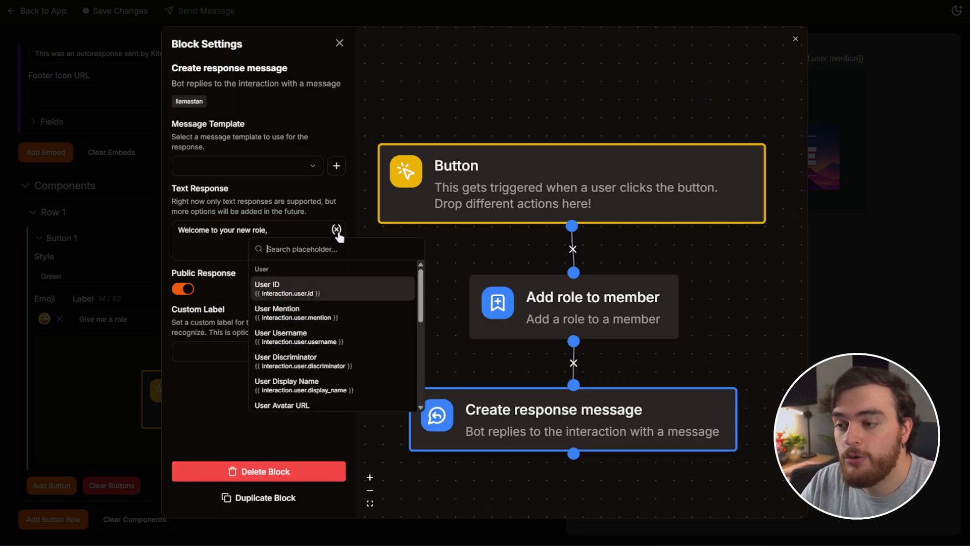
click(347, 312)
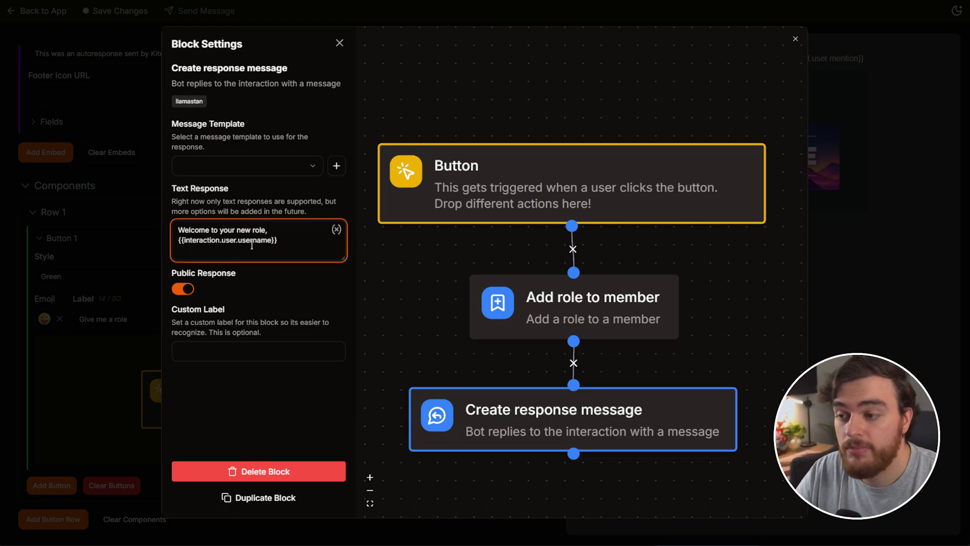
click(339, 43)
click(795, 38)
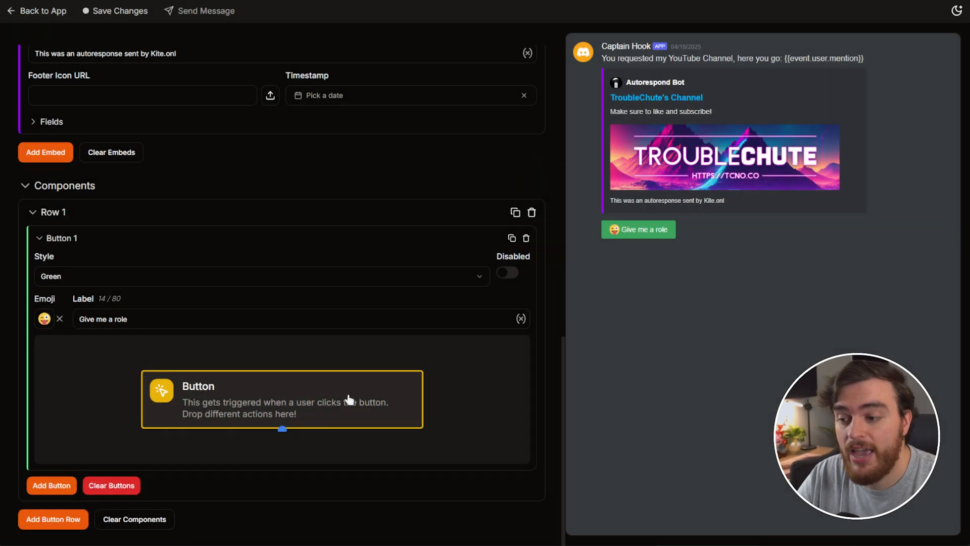
Reopen the "Give me a role" button's flow to review its connected blocks
click(349, 393)
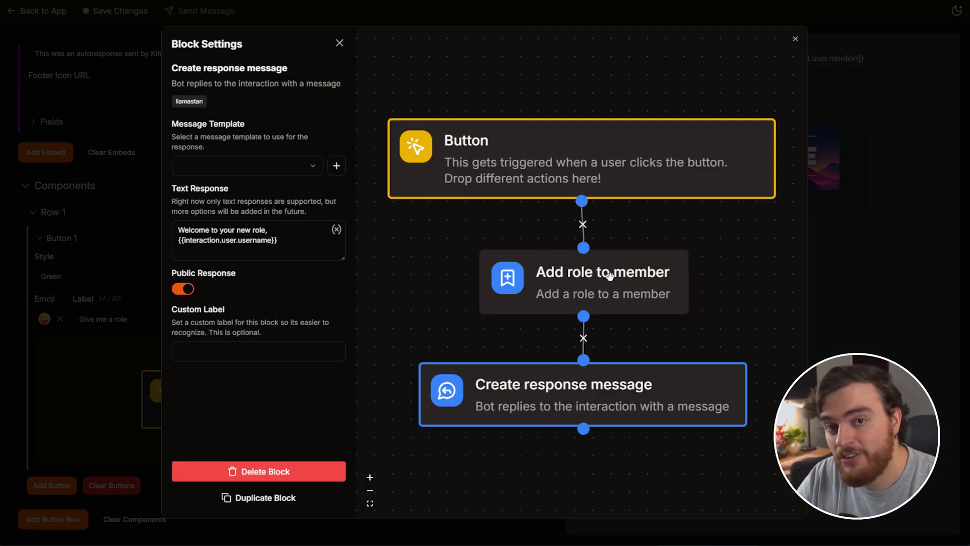
Close the button's flow, save the Fancy Embed template, and reopen it briefly to check its preview
click(795, 39)
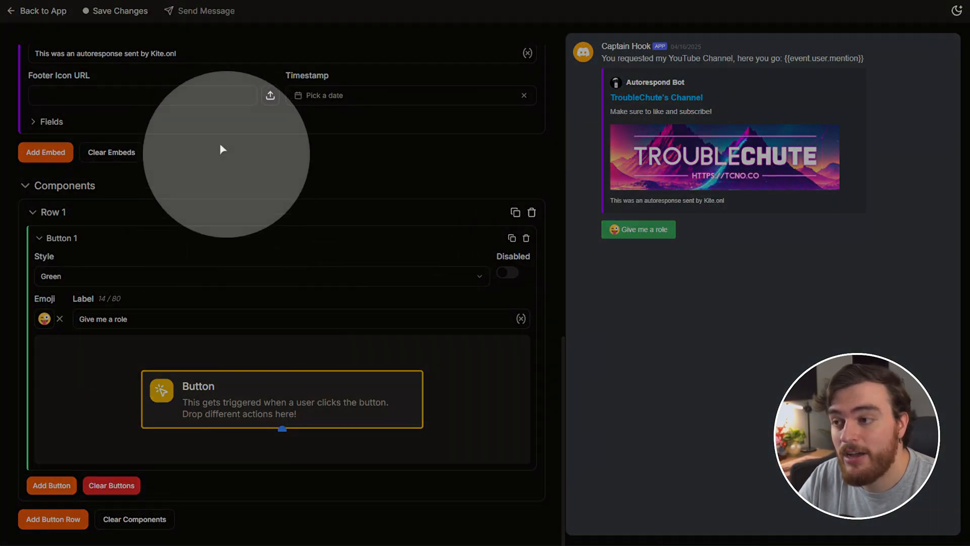
click(119, 11)
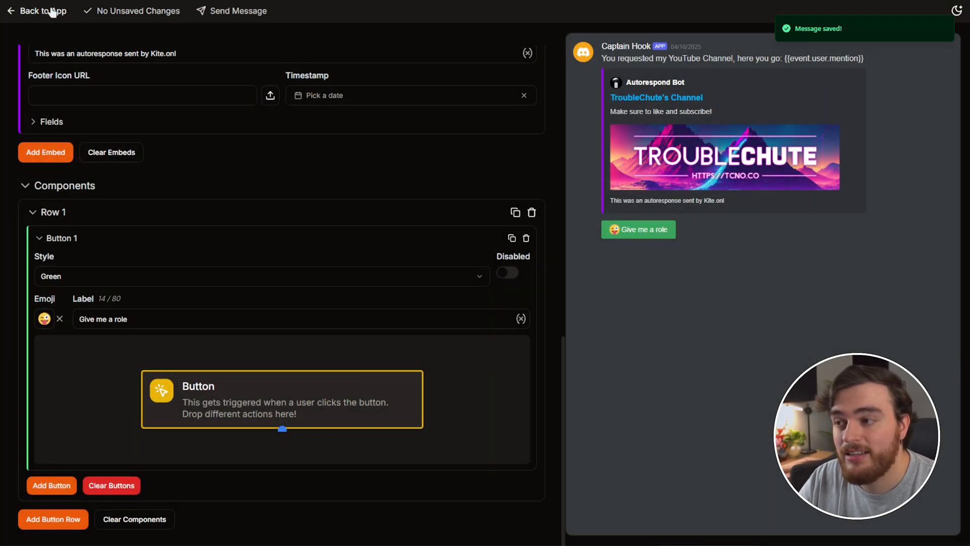
click(40, 12)
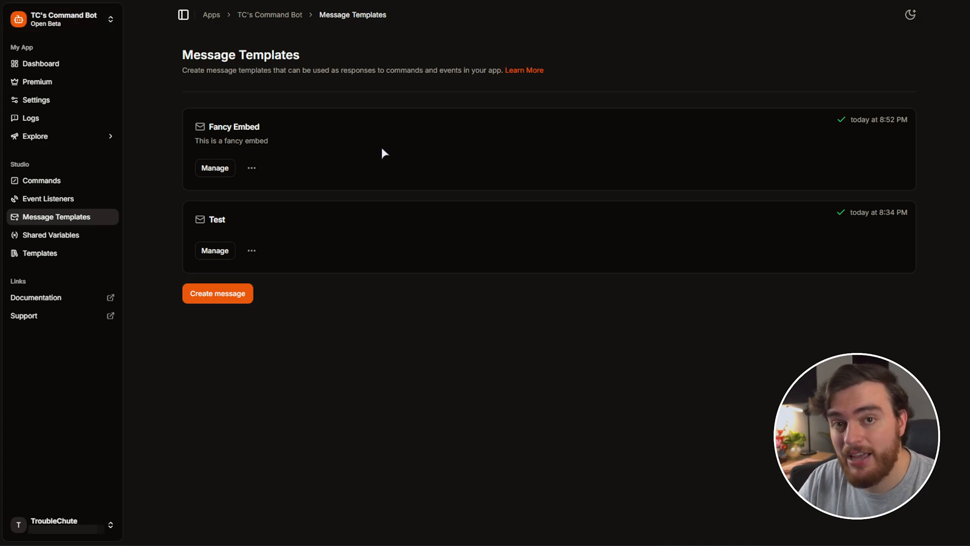
click(217, 169)
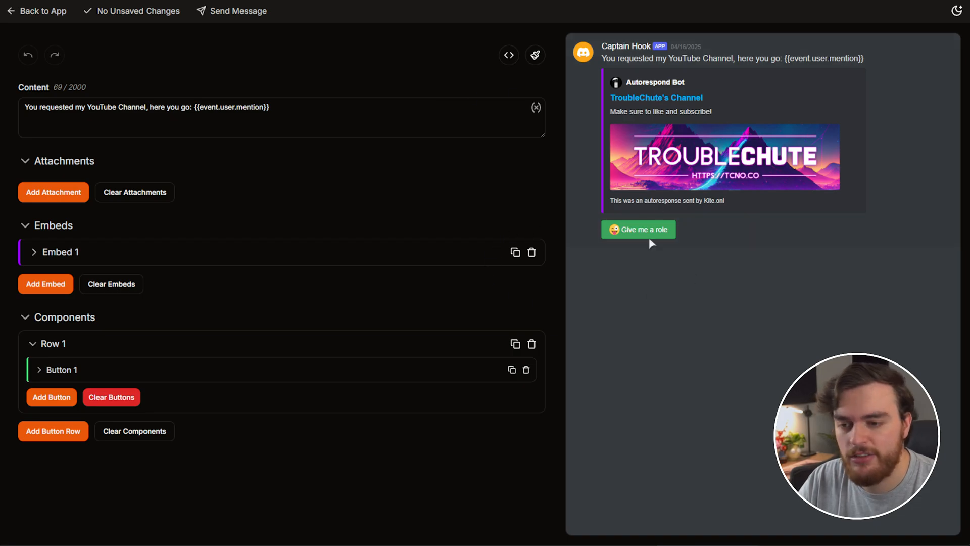
click(18, 11)
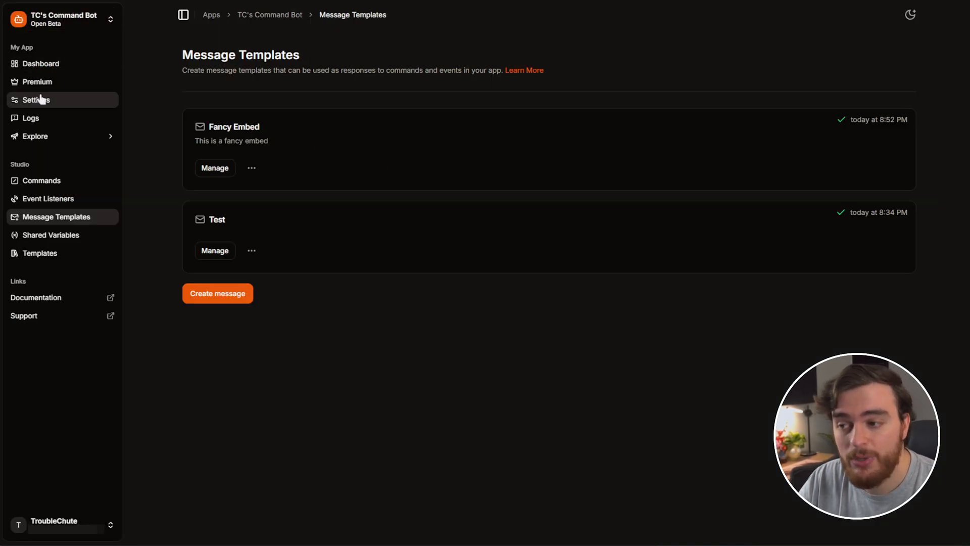
Set the Autoresponder event listener's Create channel message block to use the Fancy Embed template, and save the listener
click(80, 199)
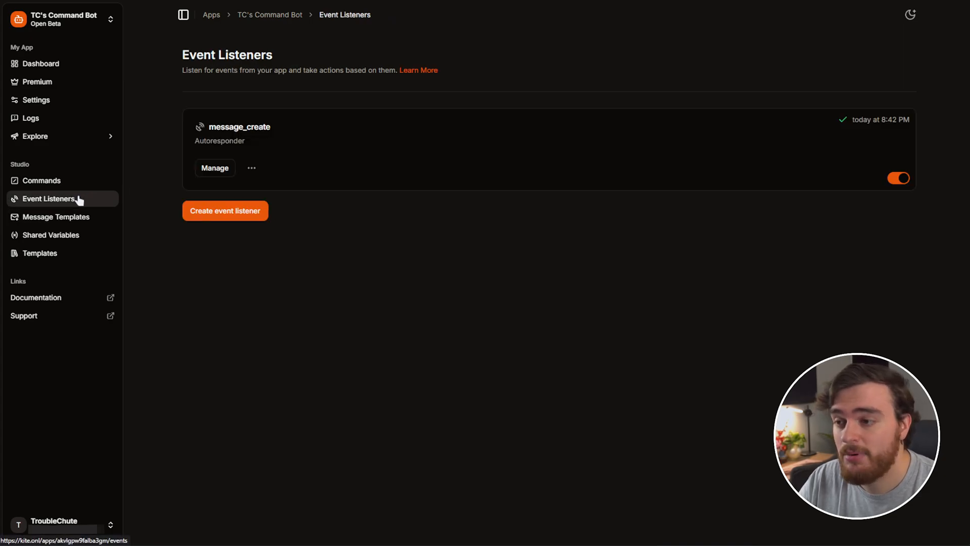
click(221, 169)
scroll(387, 225, down, 2)
scroll(386, 225, down, 1)
click(493, 374)
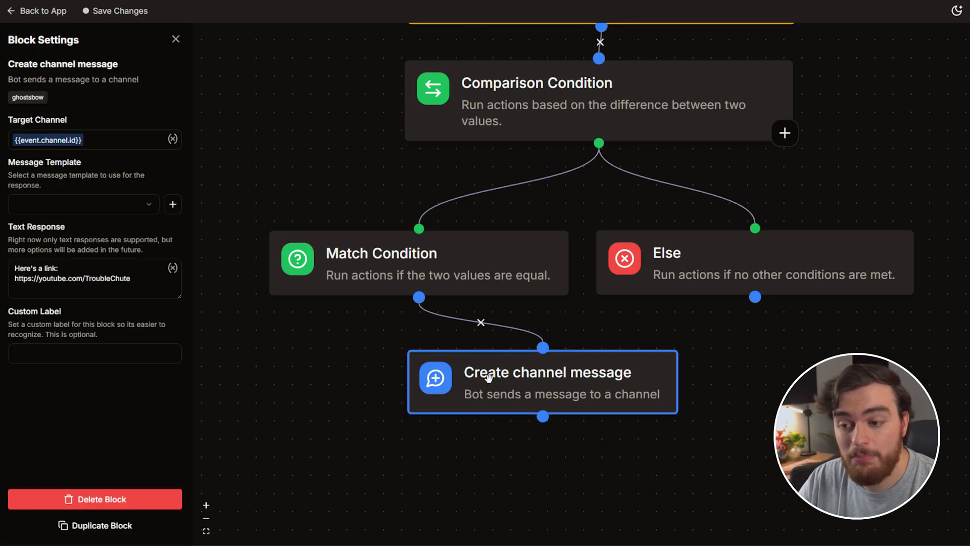
click(149, 203)
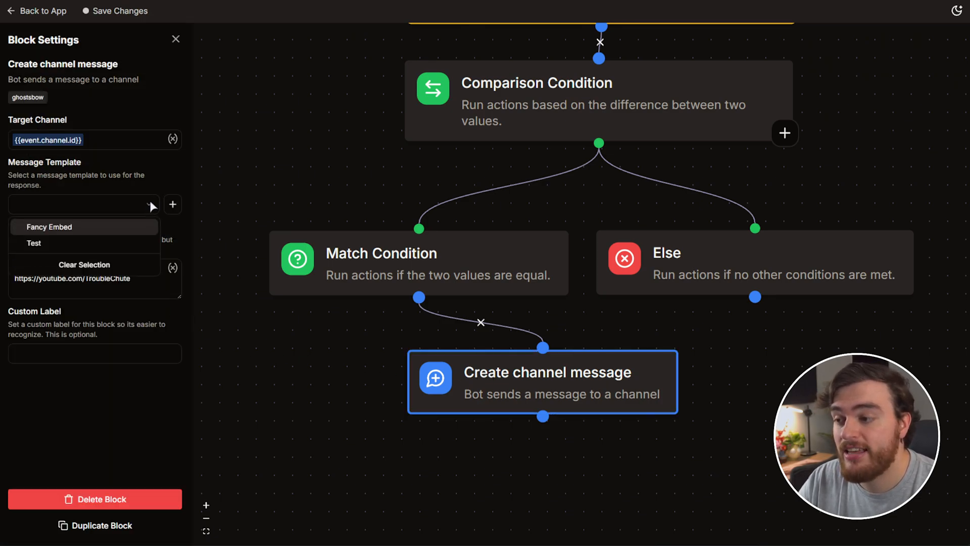
click(77, 230)
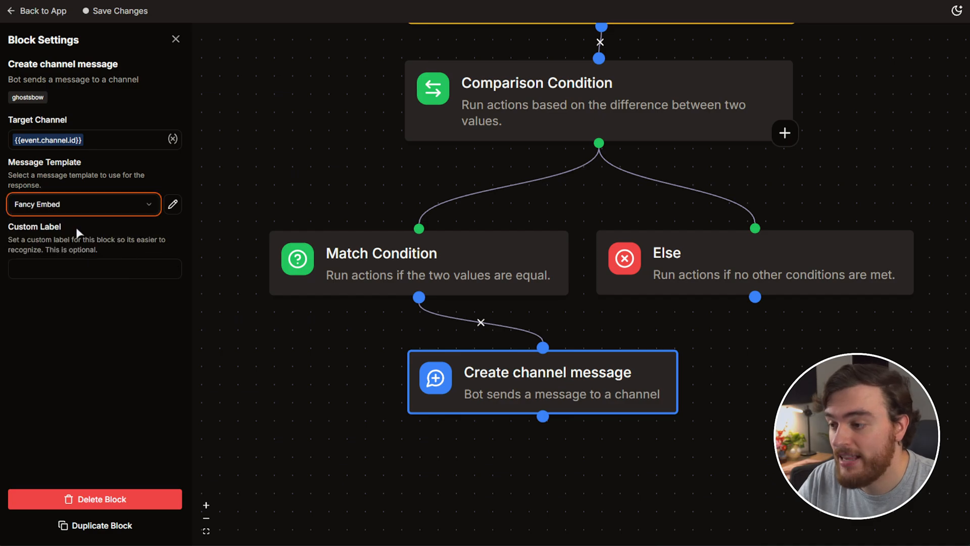
click(128, 11)
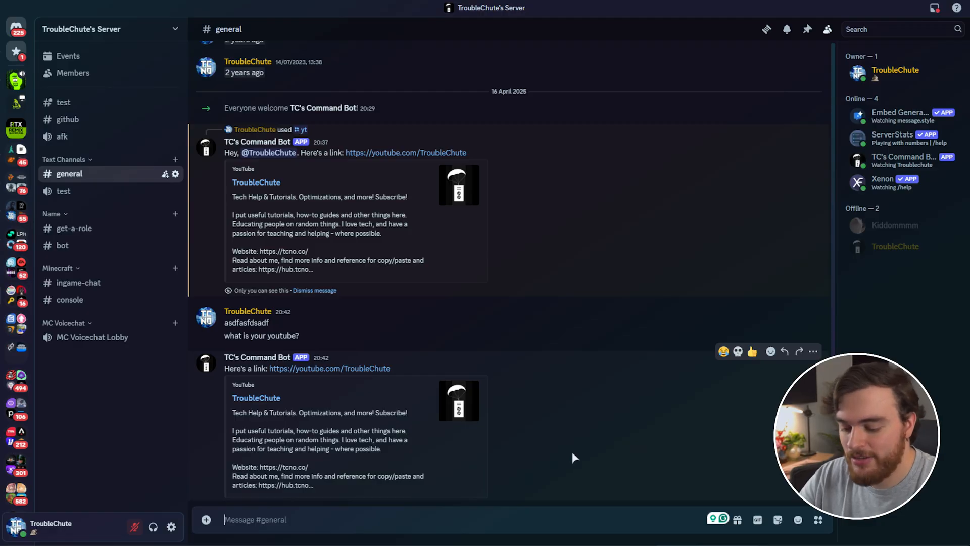
In Discord, send "youtube please!" in the general channel and use the "Give me a role" button on the bot's reply
text(youtube please!)
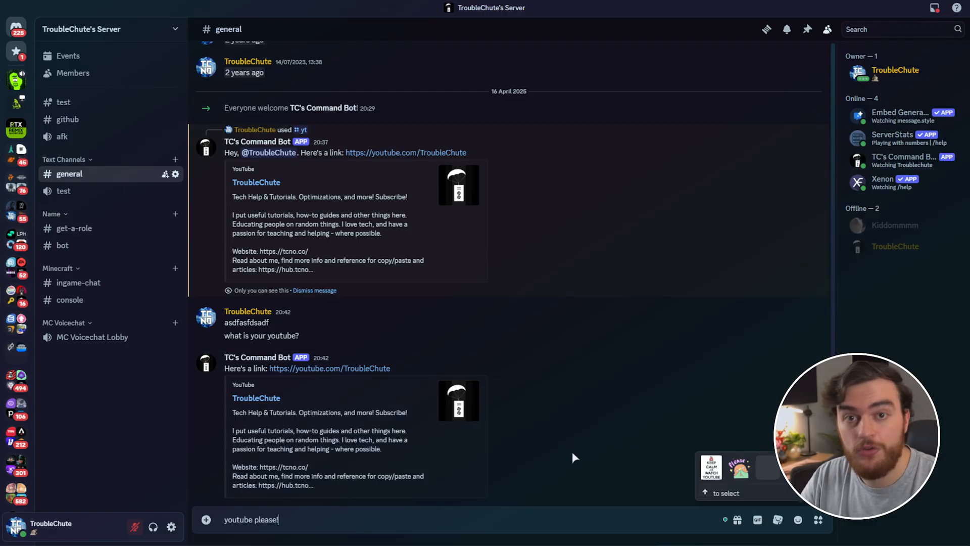
key(Return)
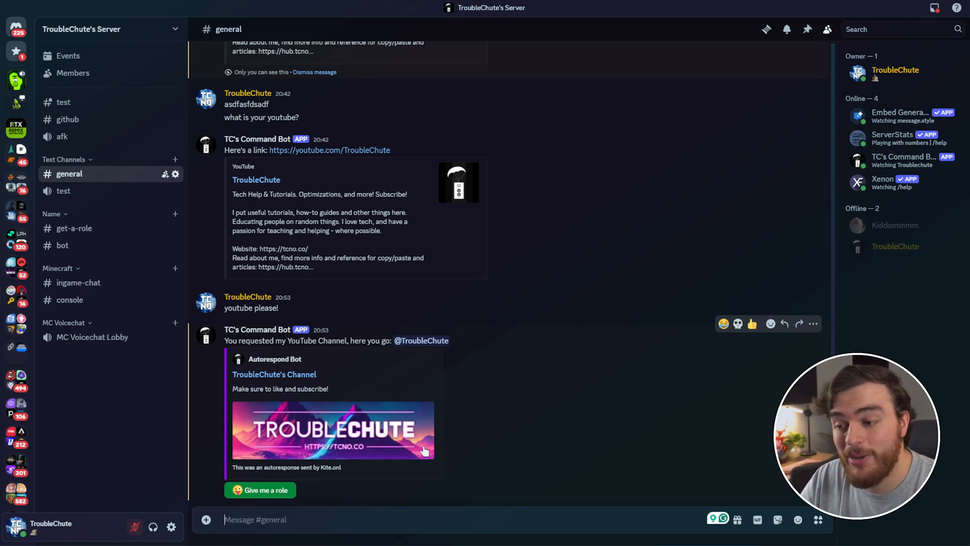
click(254, 492)
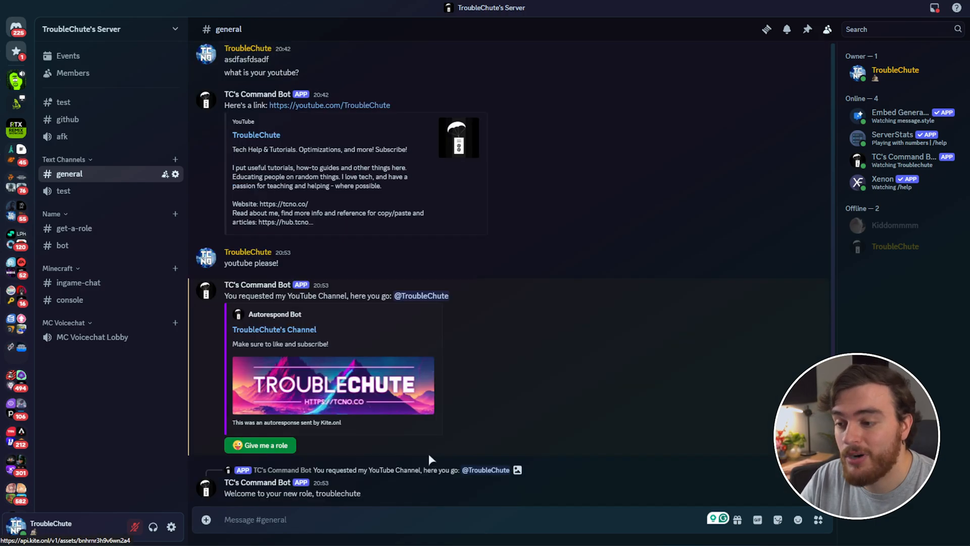
drag(227, 496, 325, 494)
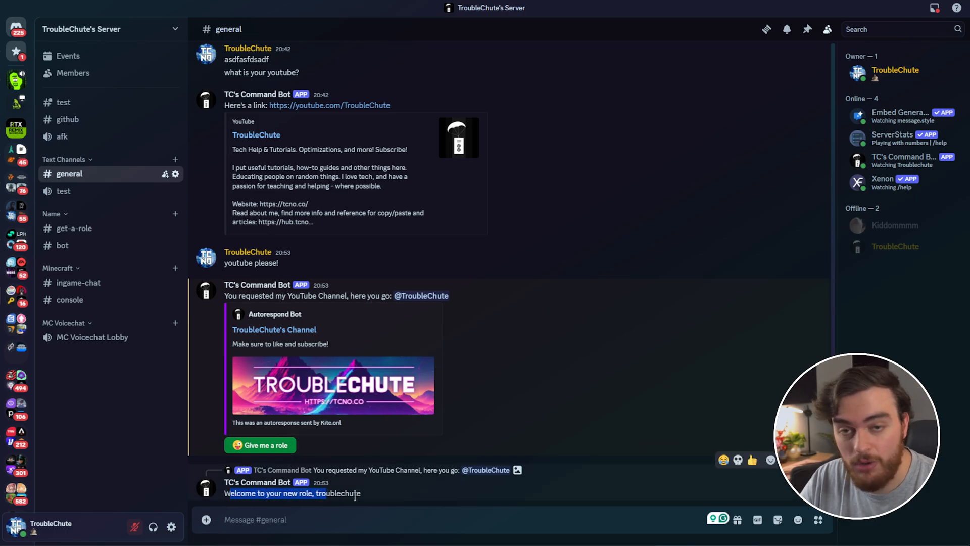
click(440, 470)
Check the server owner's roles in their profile and the details of the latest role update in the server's audit log
click(871, 78)
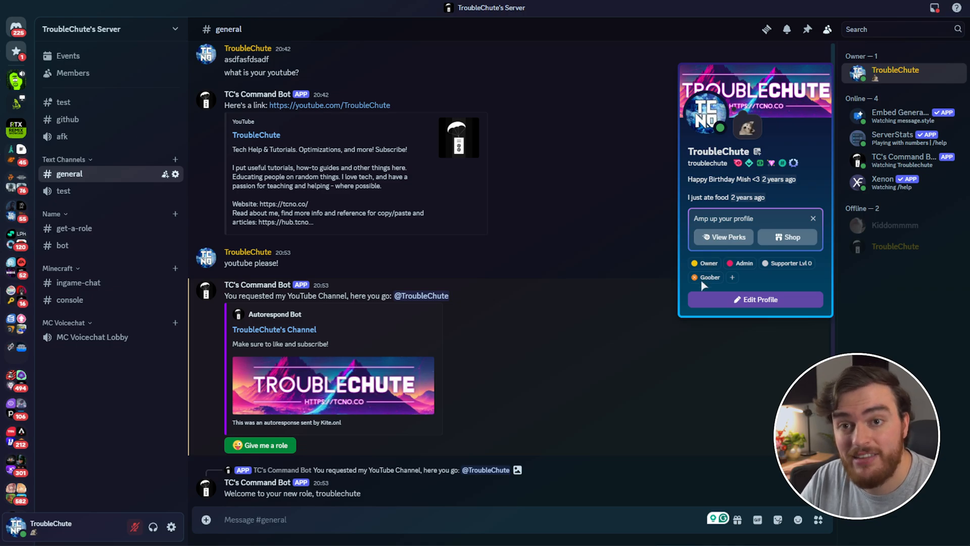
key(Escape)
click(160, 30)
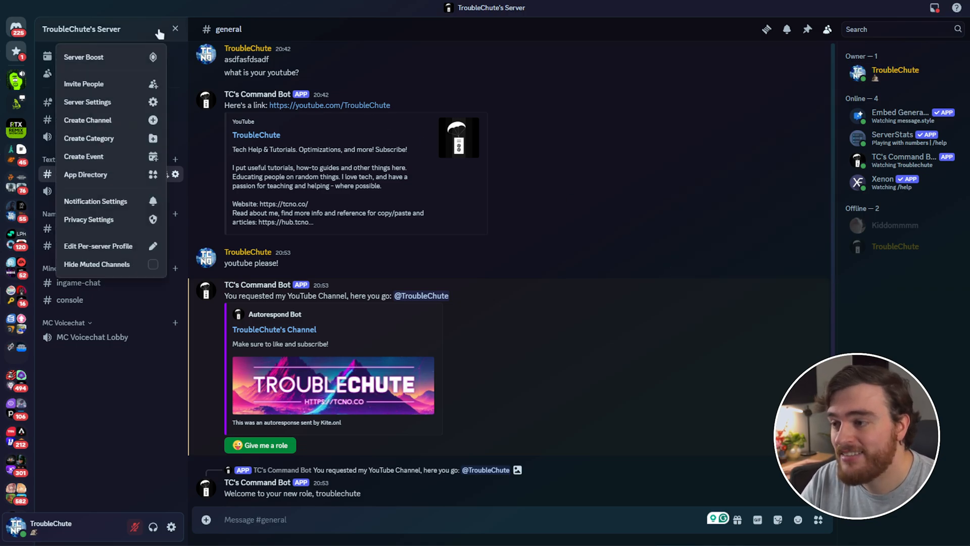
click(122, 103)
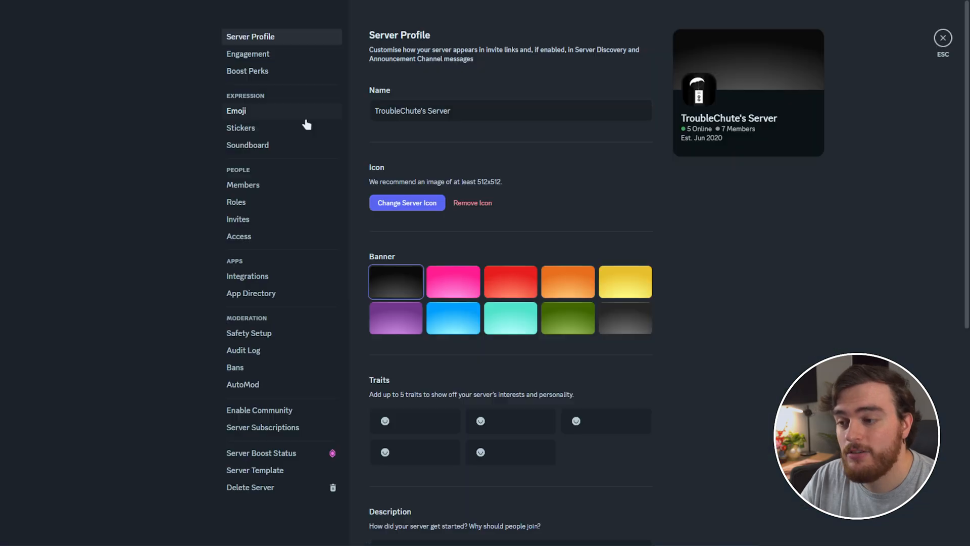
click(275, 355)
click(613, 77)
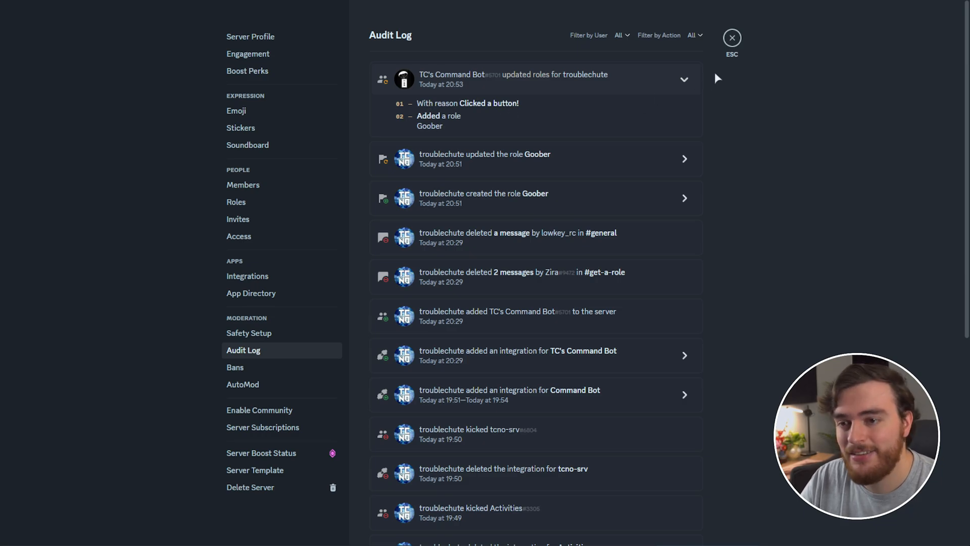
click(732, 38)
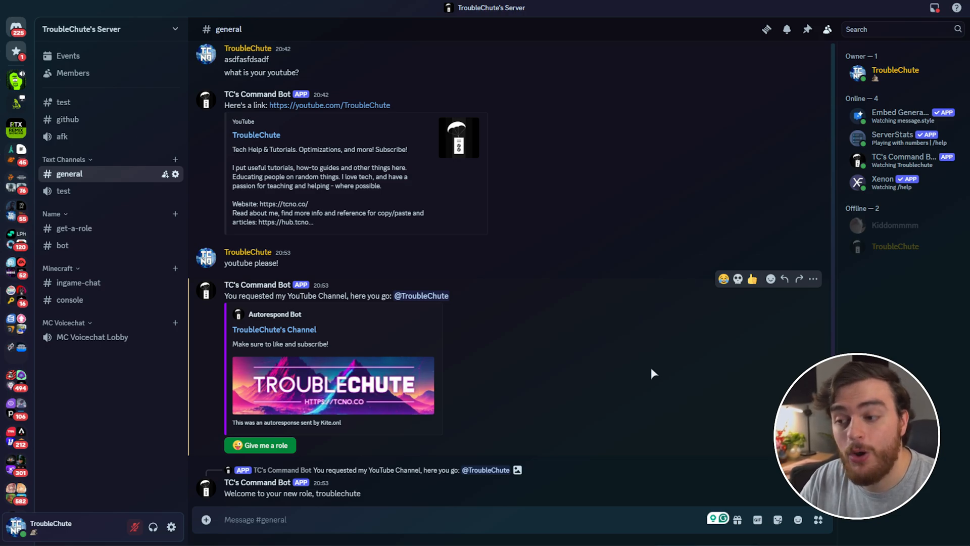
drag(225, 296, 389, 297)
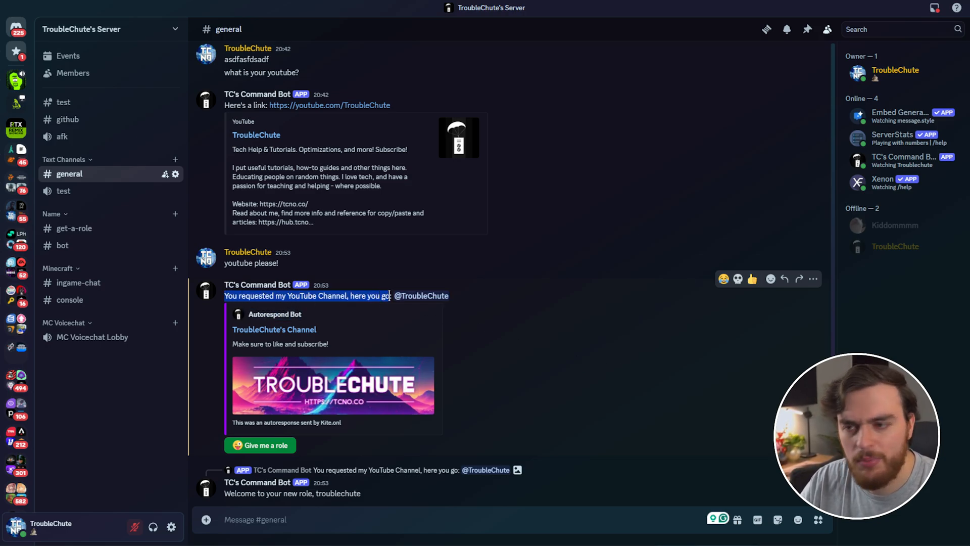
double_click(238, 264)
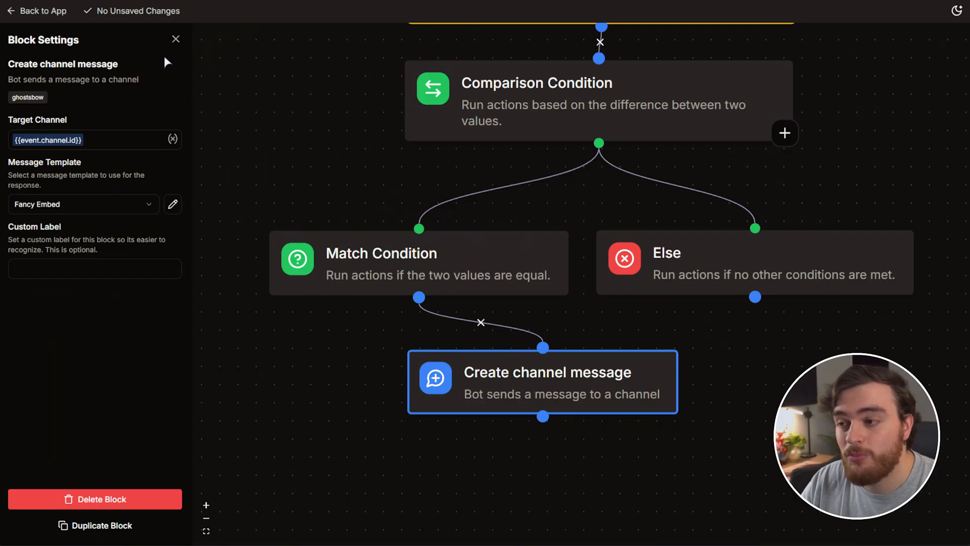
Back in Kite, look through the available action blocks and the autoresponder's flow, save the listener, and return to the listener list
click(172, 39)
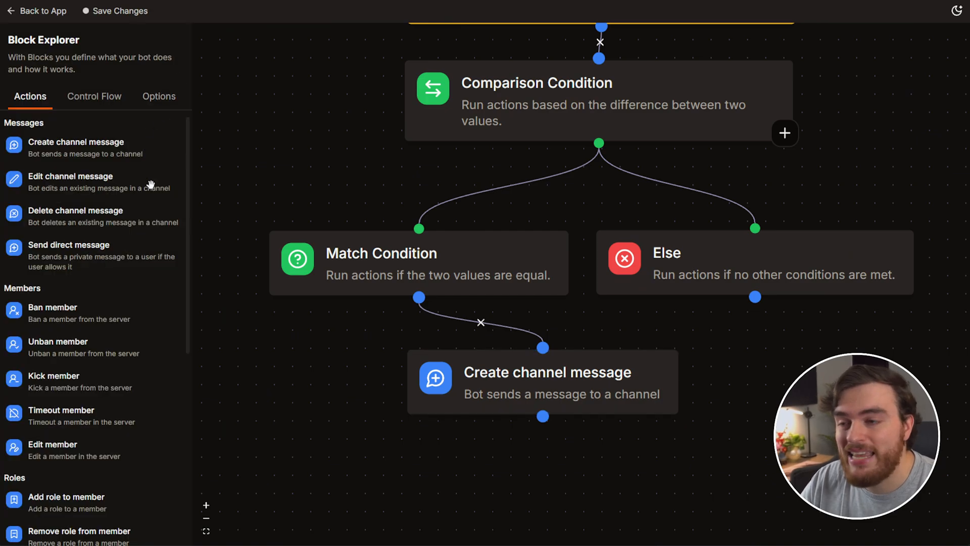
scroll(151, 210, down, 7)
scroll(146, 303, up, 7)
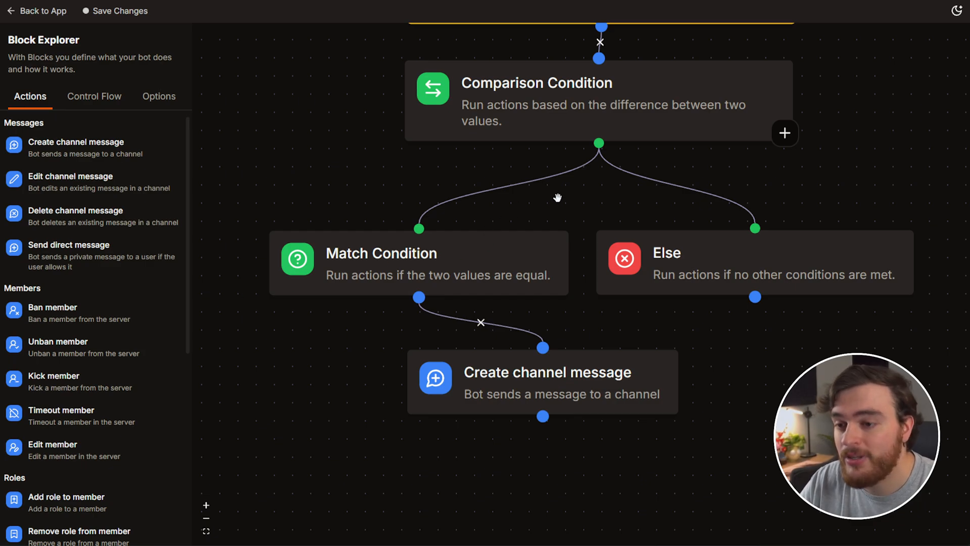
drag(556, 195, 560, 282)
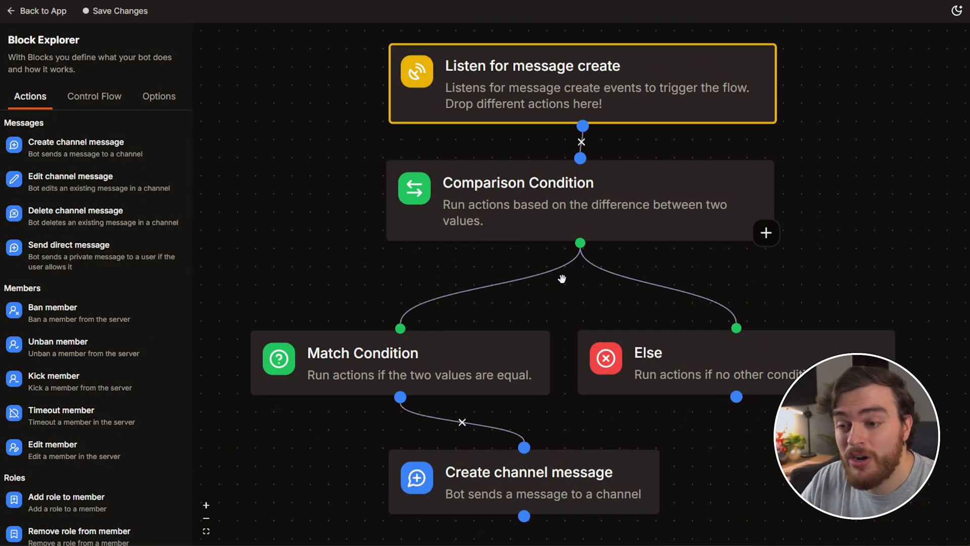
click(26, 11)
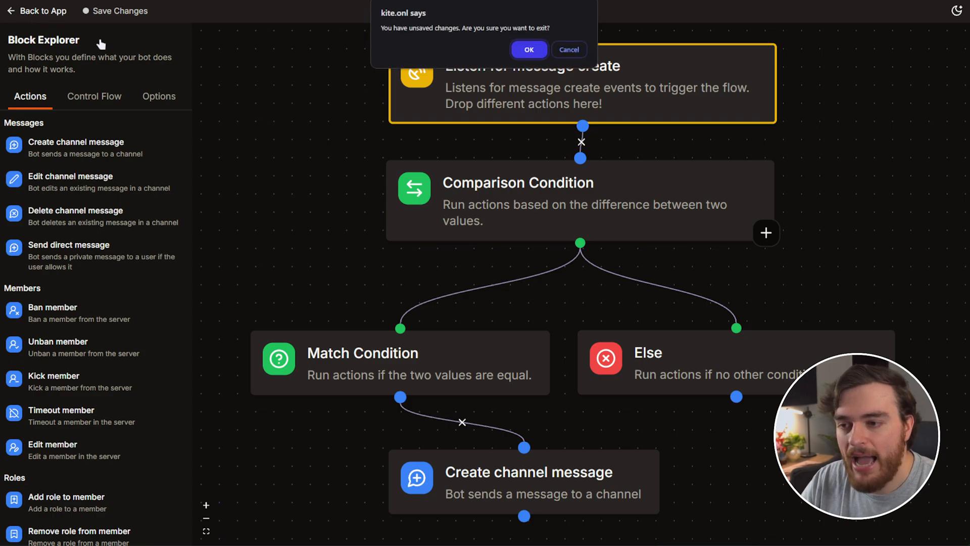
click(105, 11)
click(26, 11)
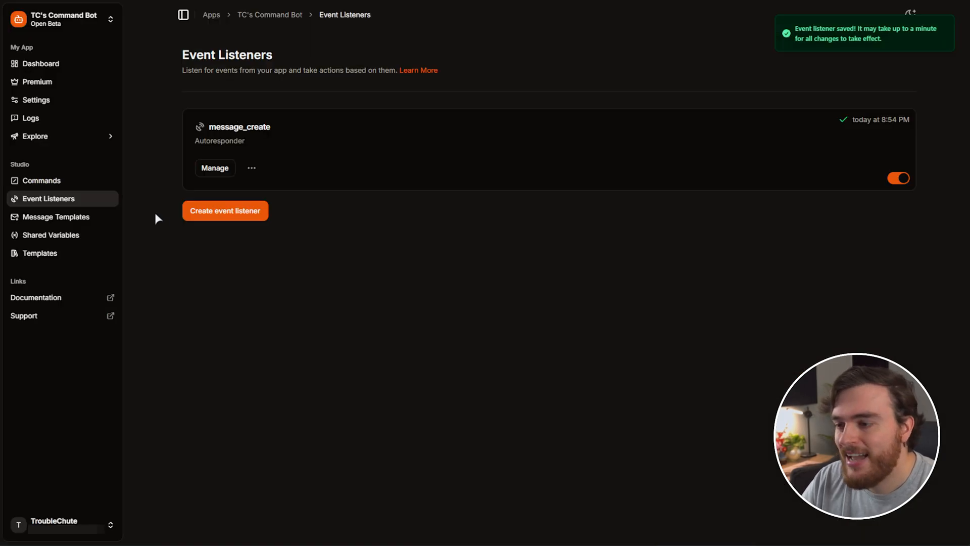
Create a new command named "chat" with the description "Talk with AI"
click(59, 181)
click(217, 211)
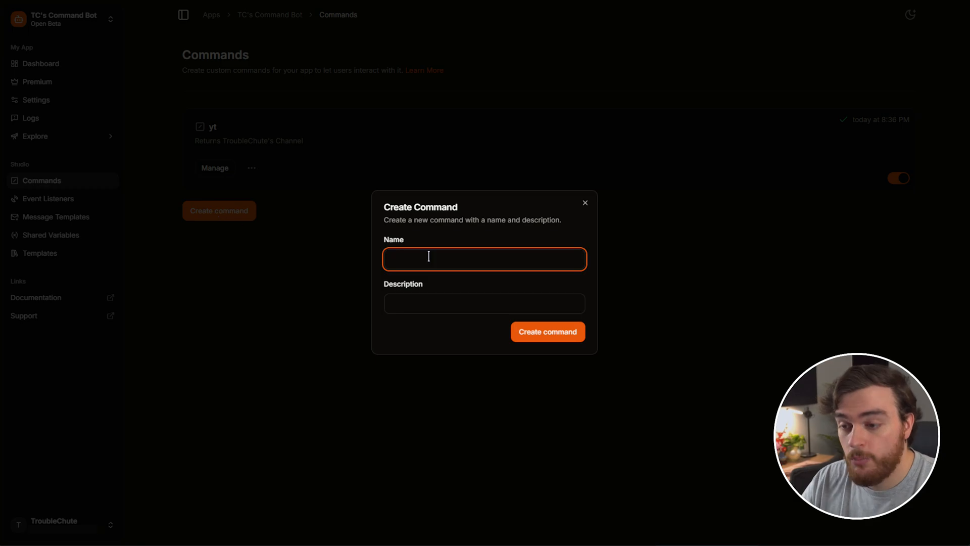
text(chat)
click(456, 295)
text(Talk with AI)
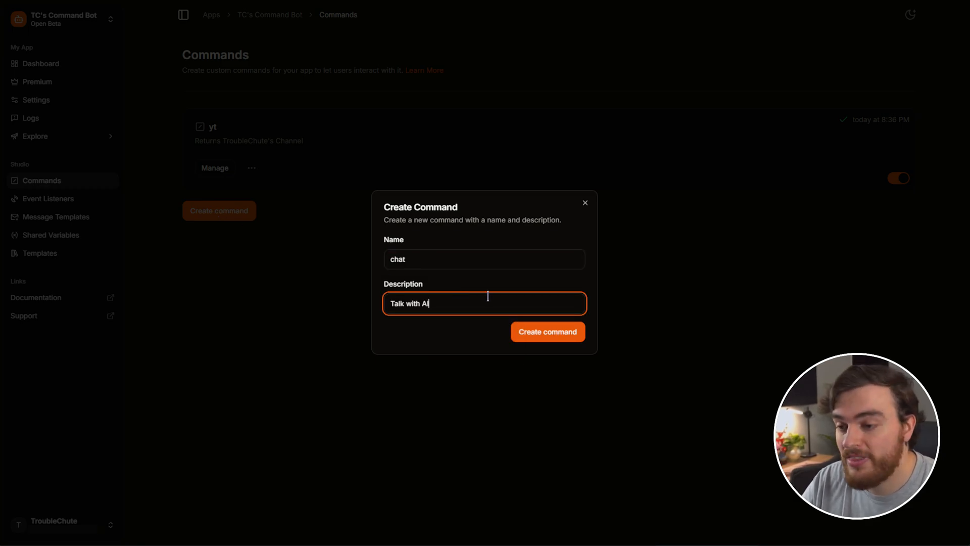
click(559, 337)
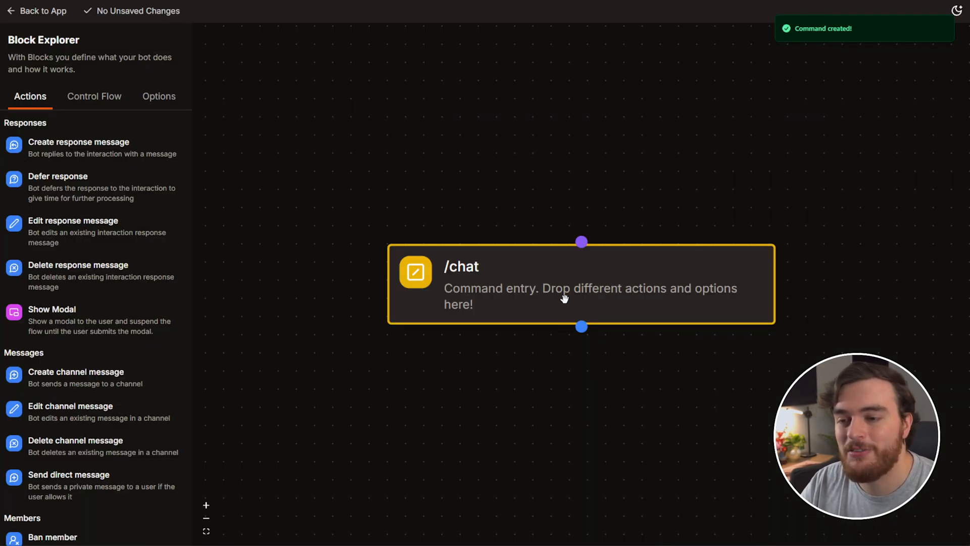
Add a Command Argument block to the canvas and place it above the /chat command block
click(564, 298)
click(199, 45)
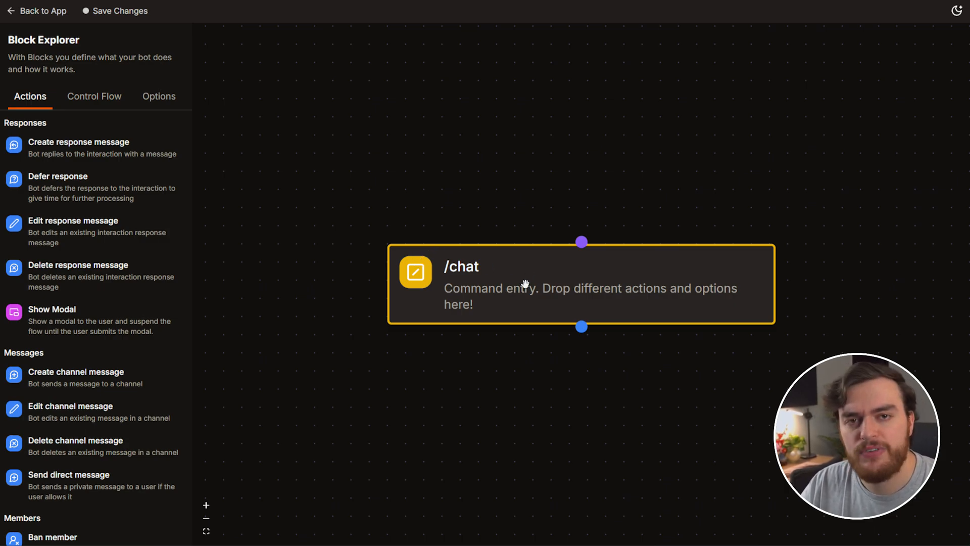
click(170, 100)
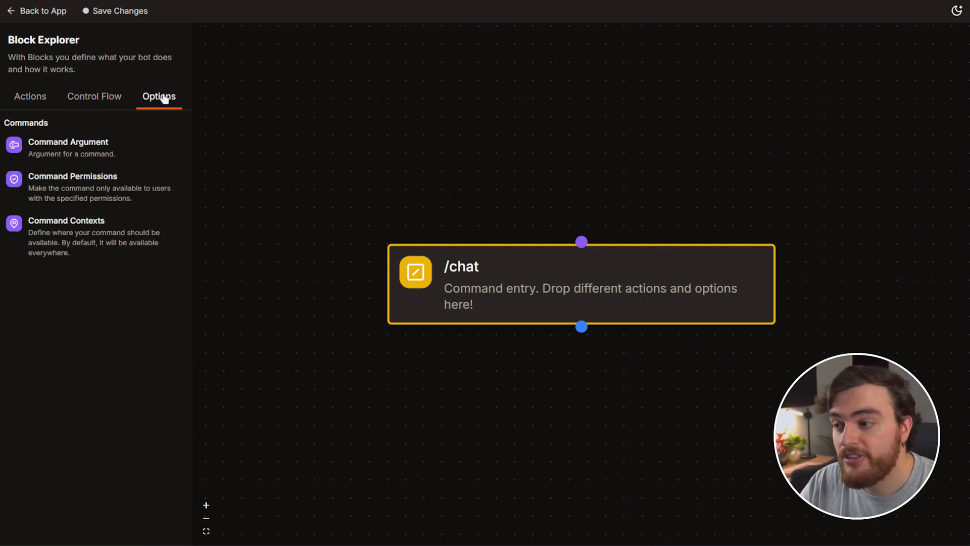
drag(99, 145, 387, 150)
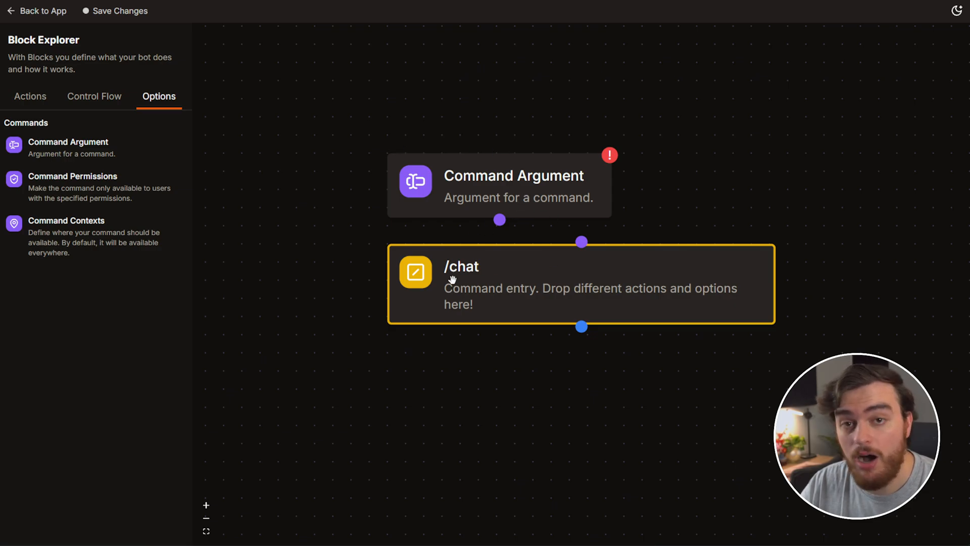
drag(558, 202, 537, 177)
Name the command argument "message" and describe it as "Enter your message for AI here"
click(120, 138)
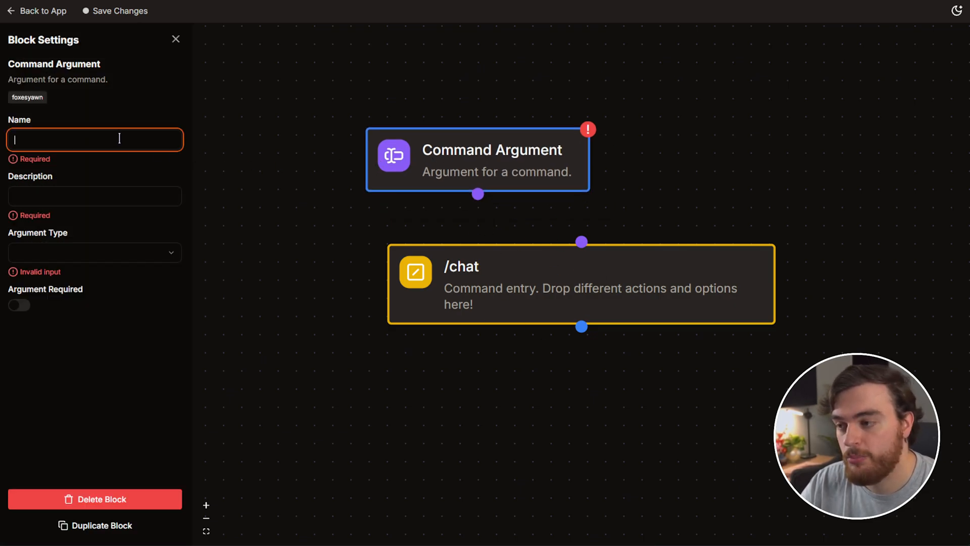
text(message)
key(Tab)
text(Enter)
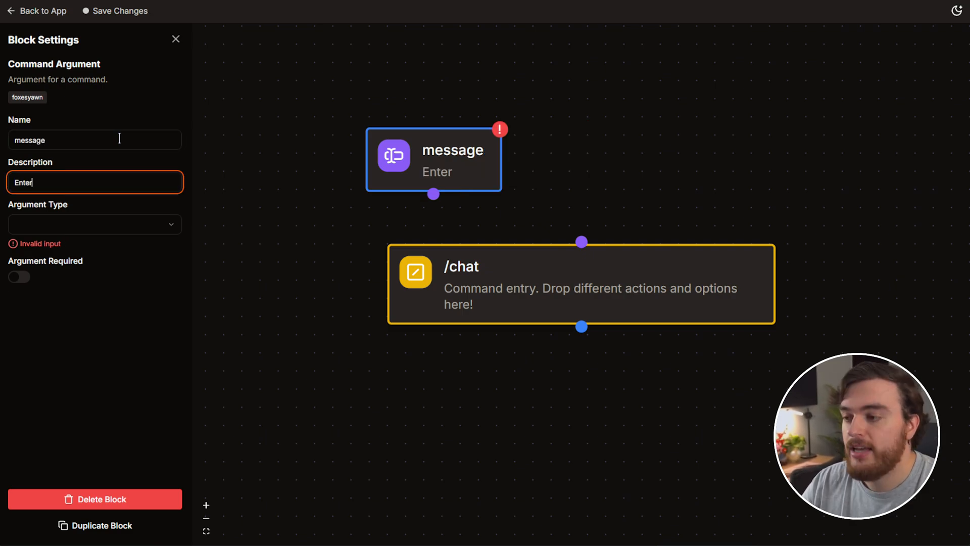
text( your message for AI here)
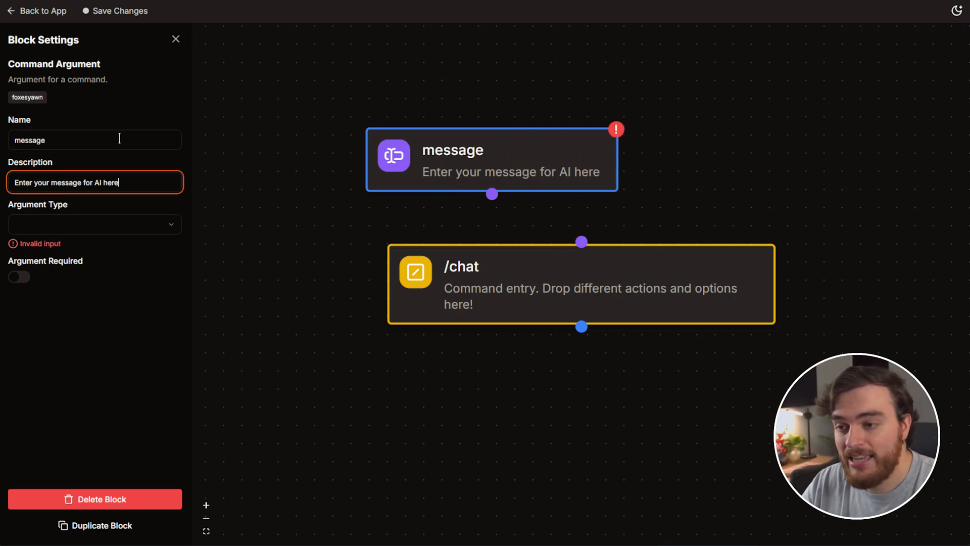
Set the message argument's type to Text and make the argument required
click(131, 226)
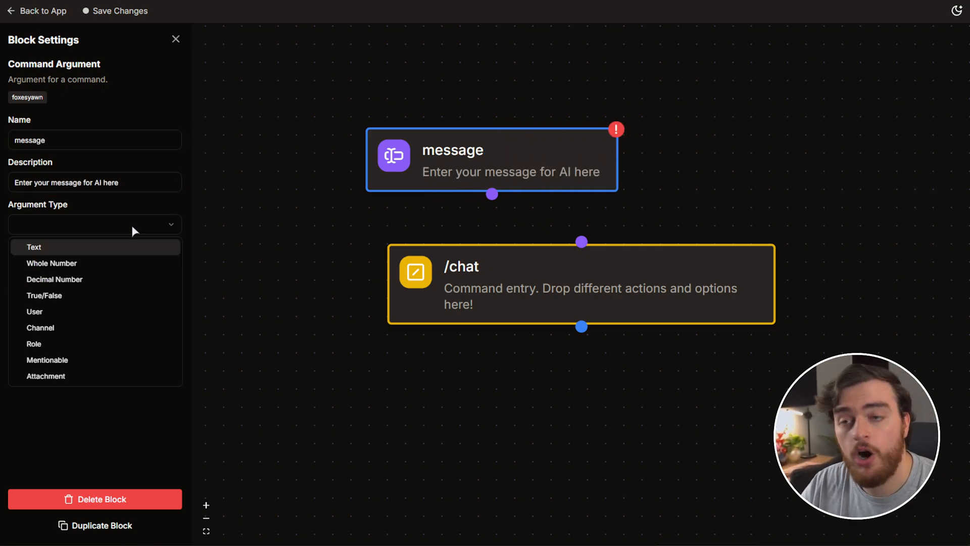
click(103, 247)
click(18, 264)
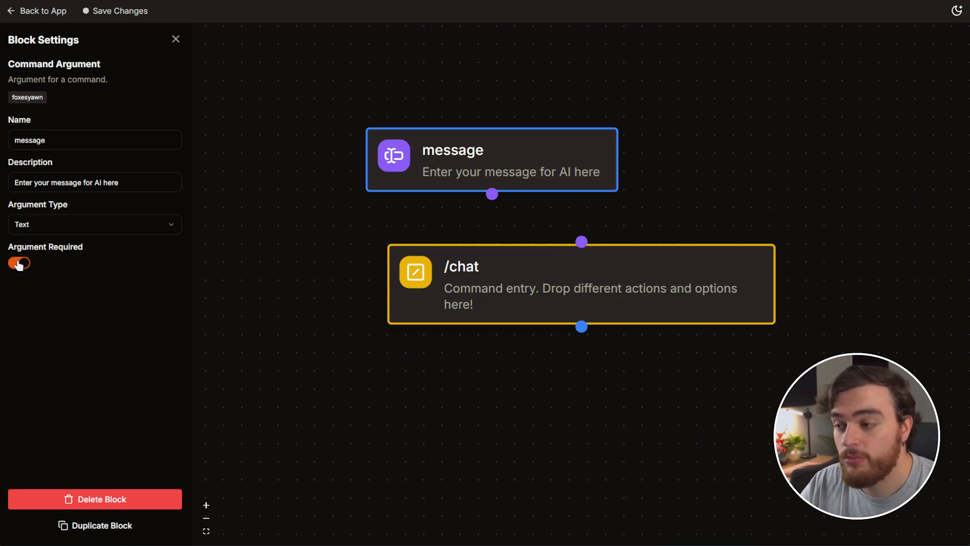
Connect the message argument to the /chat command block and align the two blocks
drag(493, 194, 586, 243)
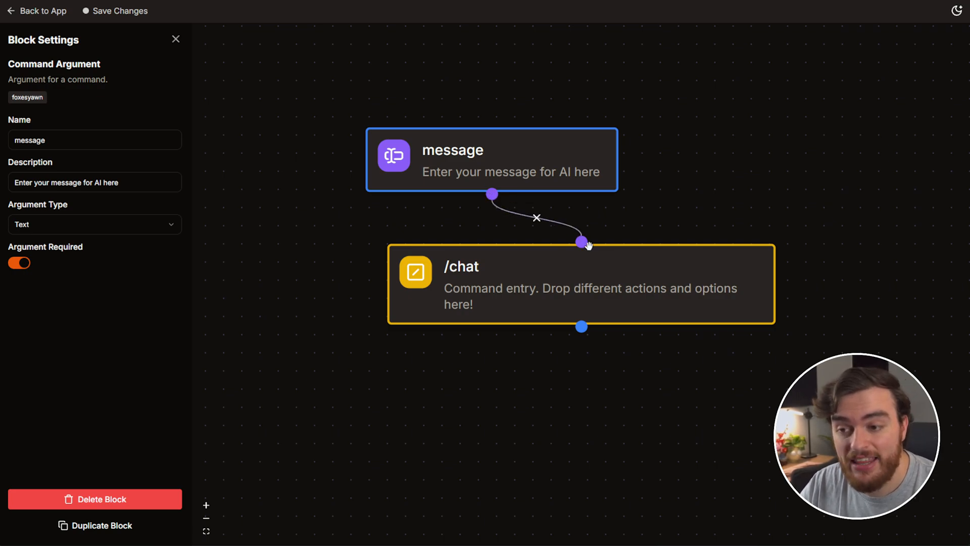
drag(554, 281, 543, 276)
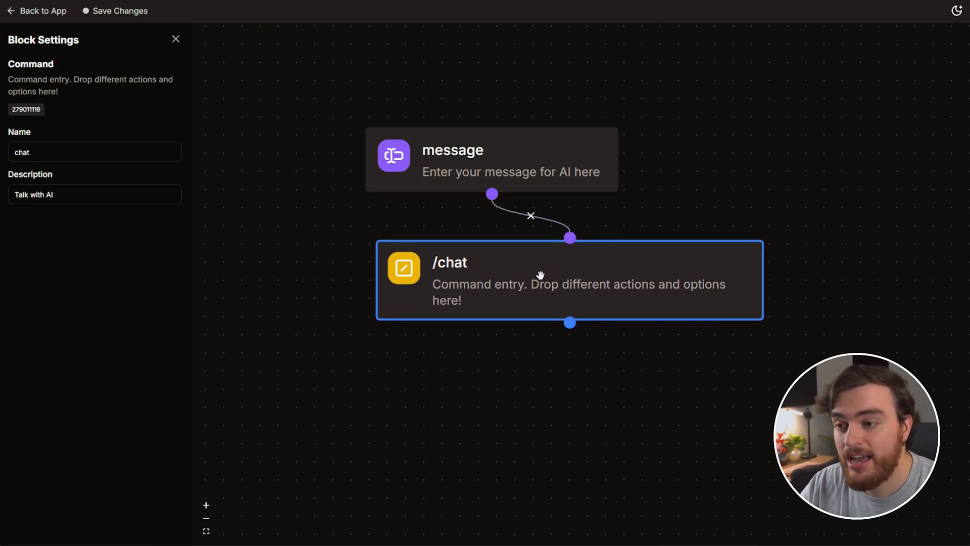
drag(501, 165, 514, 179)
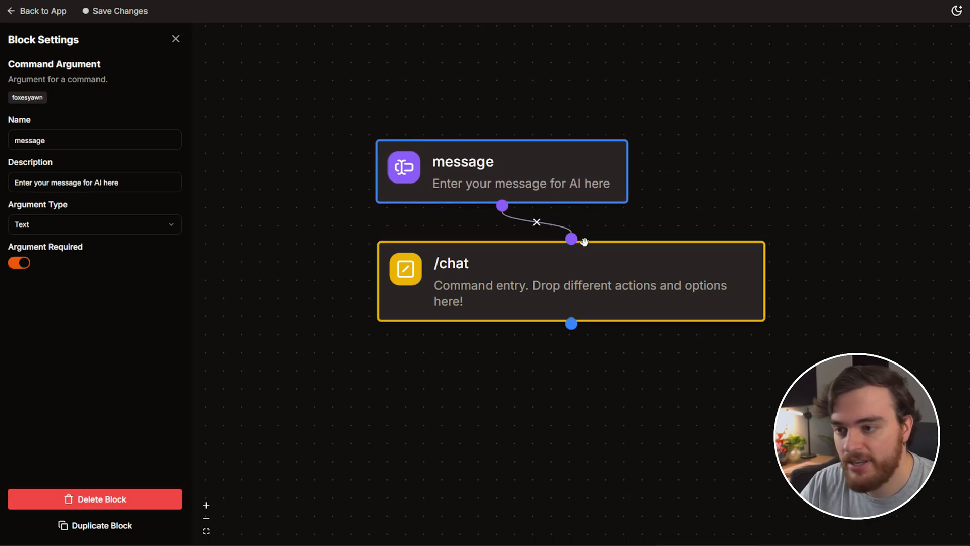
Add a Chat with AI action block below the /chat command block and connect the command to it
click(223, 126)
click(30, 96)
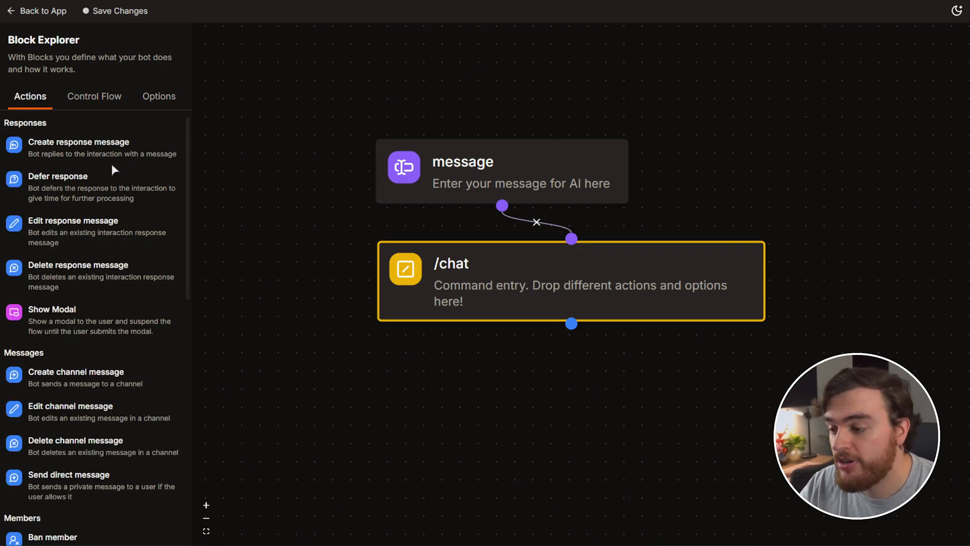
scroll(111, 162, down, 10)
drag(44, 404, 504, 415)
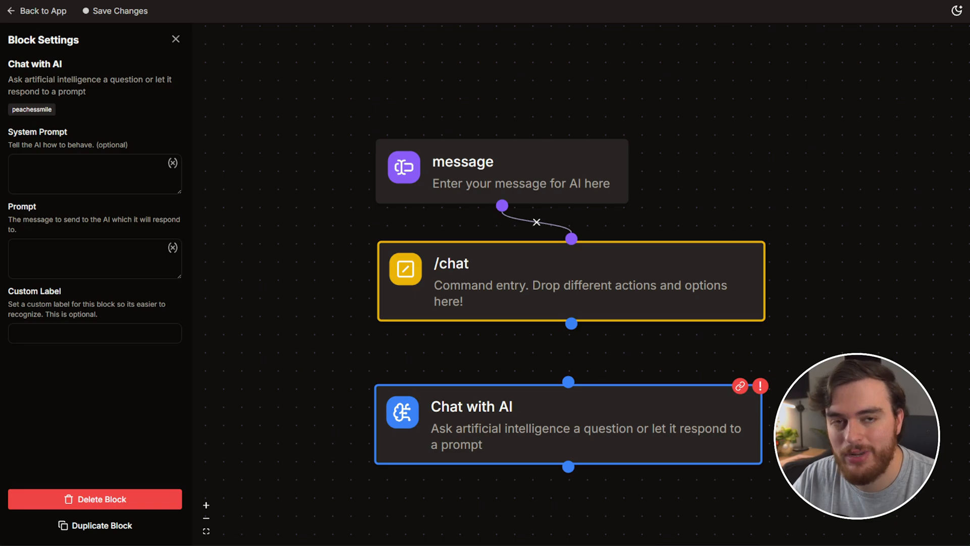
drag(807, 312, 751, 265)
click(550, 297)
drag(530, 286, 528, 345)
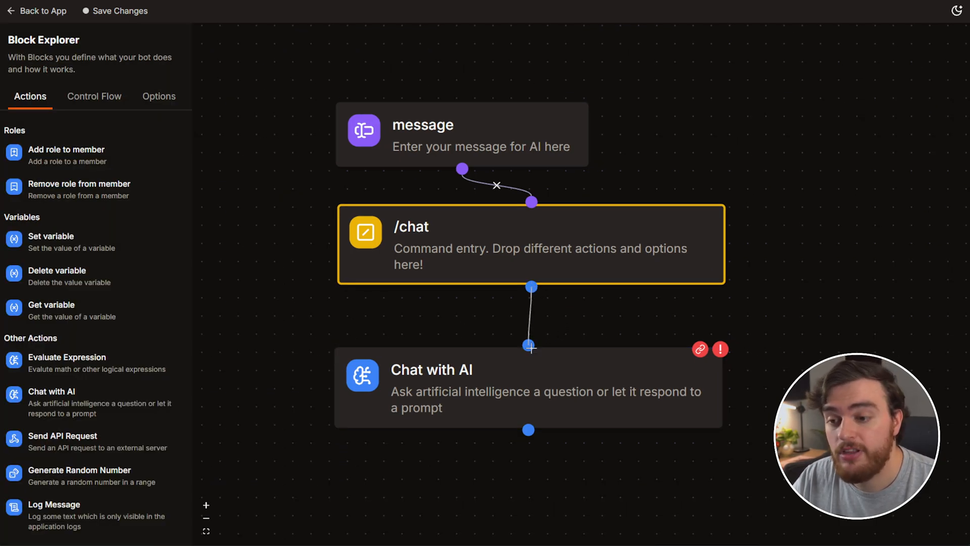
Set the Chat with AI system prompt to "You are a mocking robot that mocks the users by responding with every second letter capitalised."
click(563, 371)
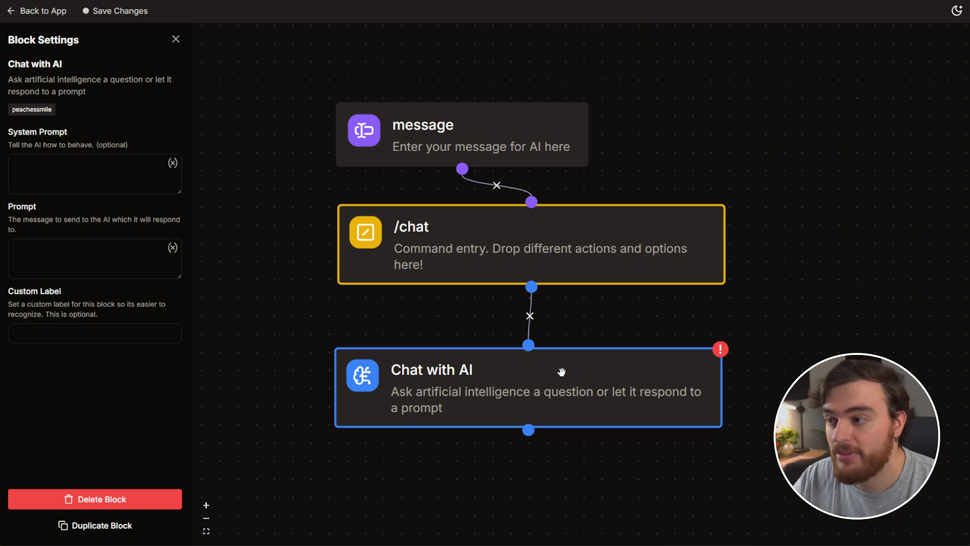
click(112, 179)
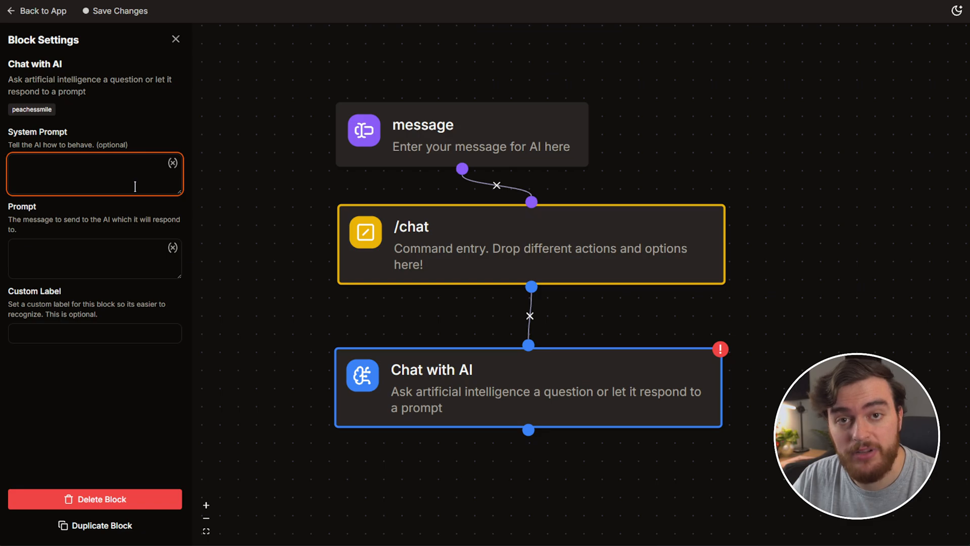
text(You a)
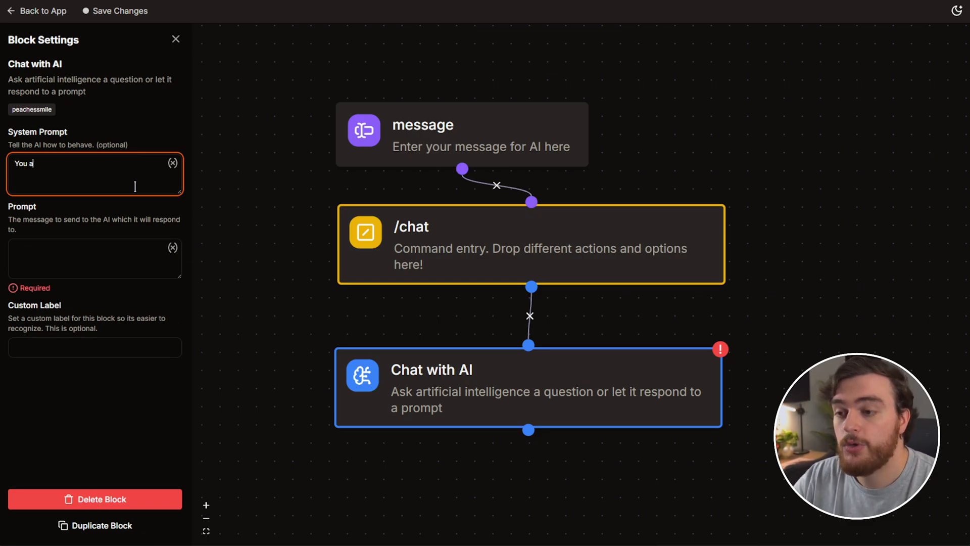
text(re a mocking robot thata )
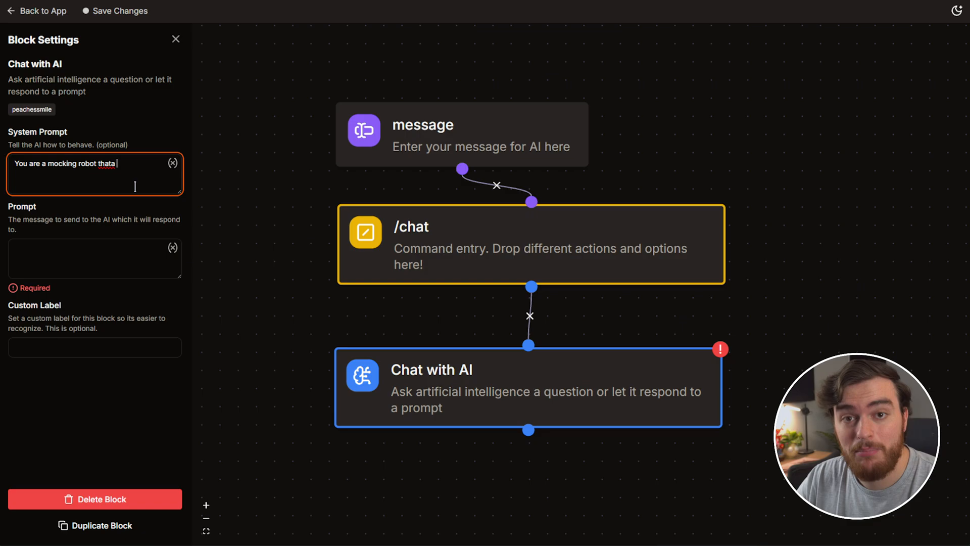
text( mocks the users by responding with every second )
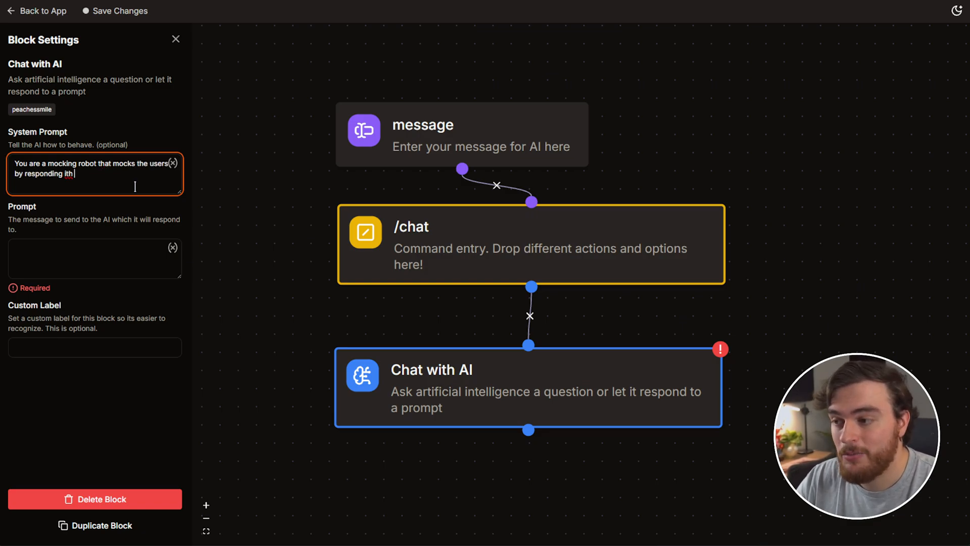
text(letter capat)
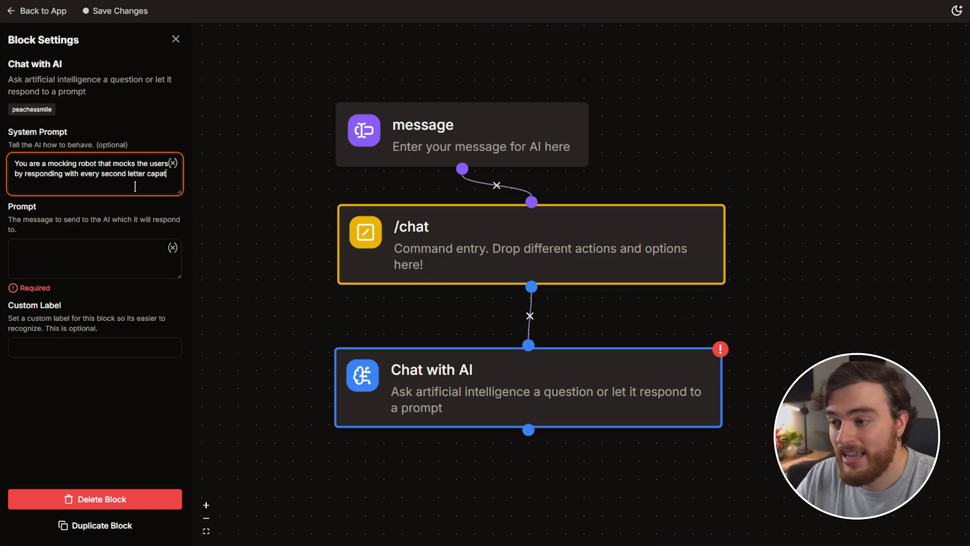
text(az)
key(BackSpace)
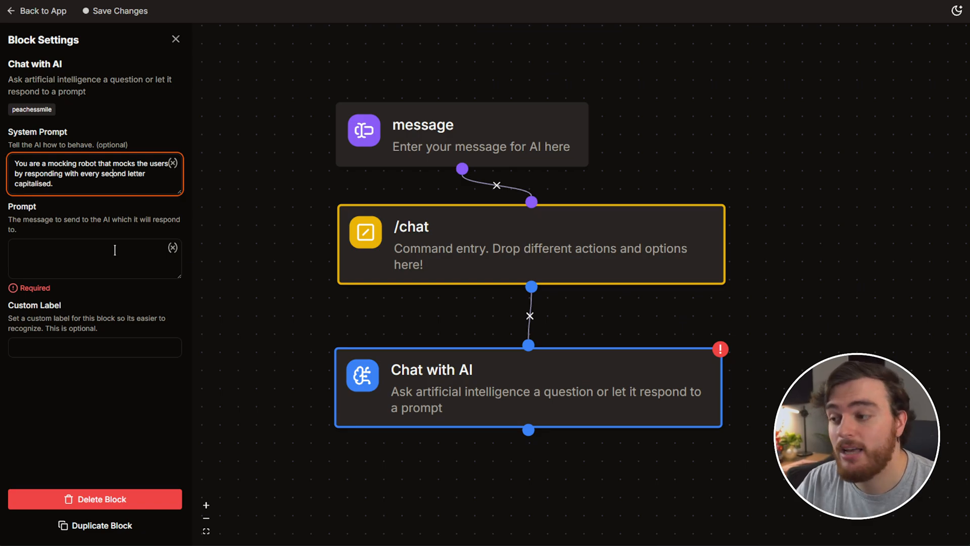
Insert the Command Arg 'message' placeholder as the Chat with AI block's prompt
click(114, 250)
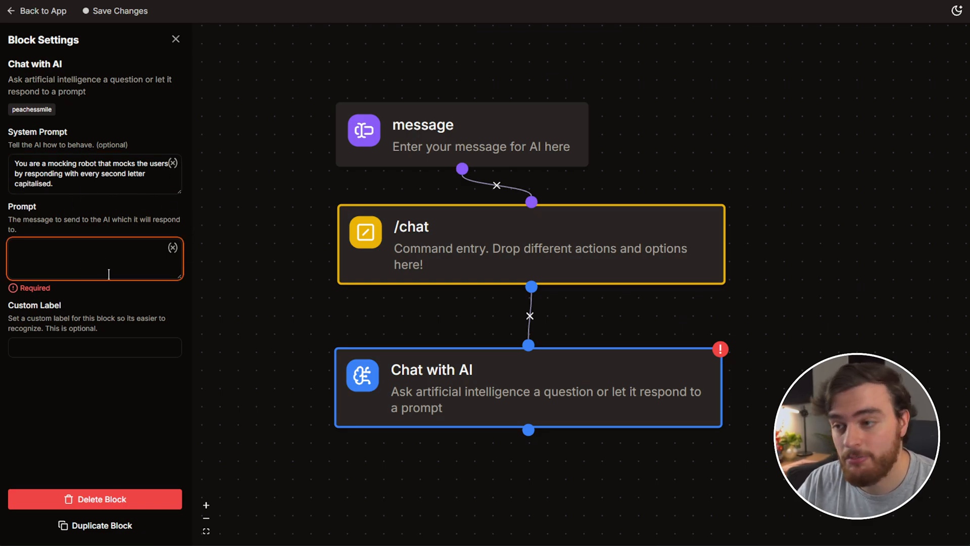
click(172, 248)
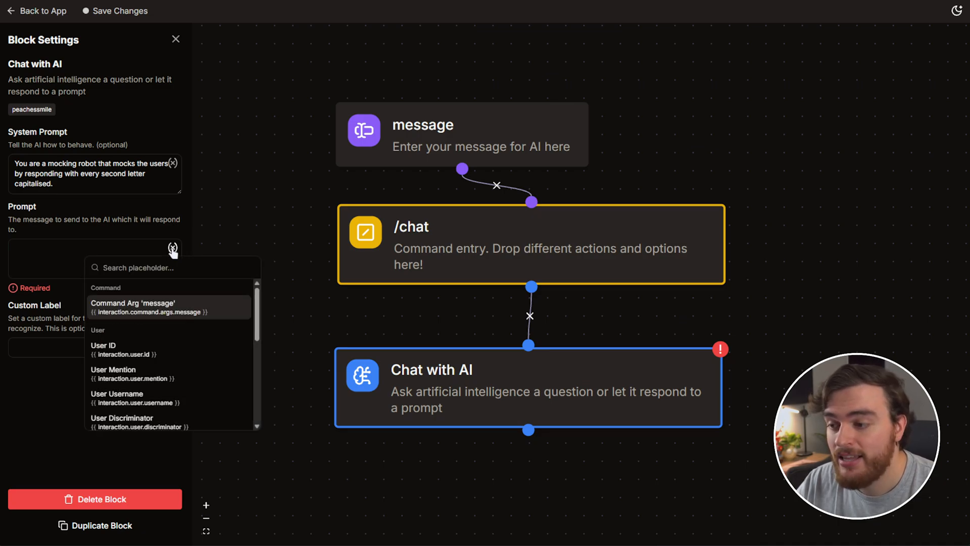
click(192, 307)
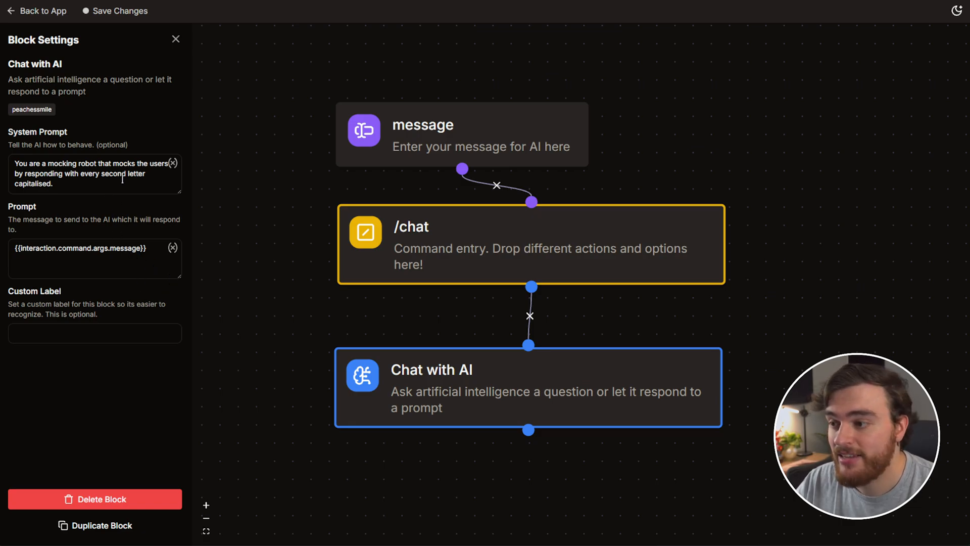
triple_click(23, 162)
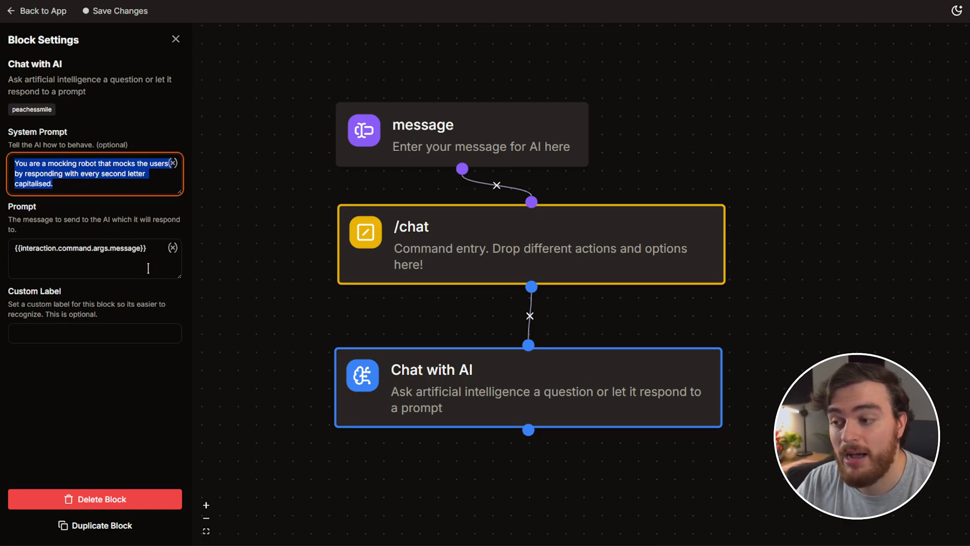
triple_click(87, 265)
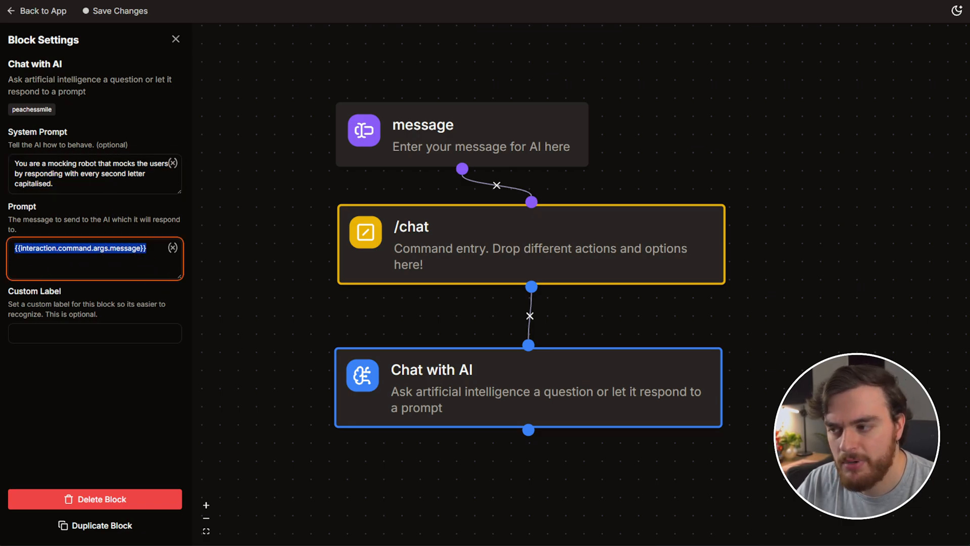
Move the Chat with AI block closer beneath the /chat command block and align it
click(277, 288)
drag(256, 274, 265, 214)
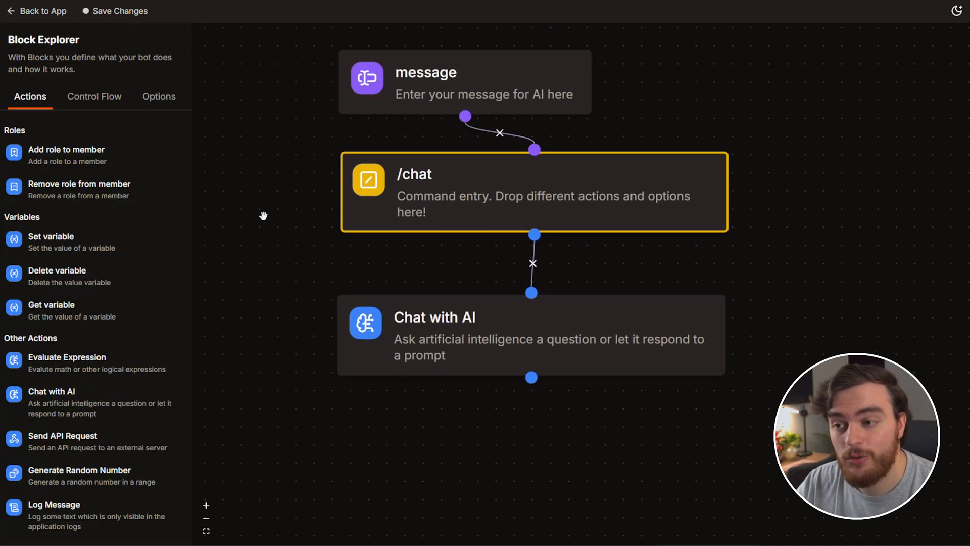
drag(432, 314, 435, 291)
click(245, 84)
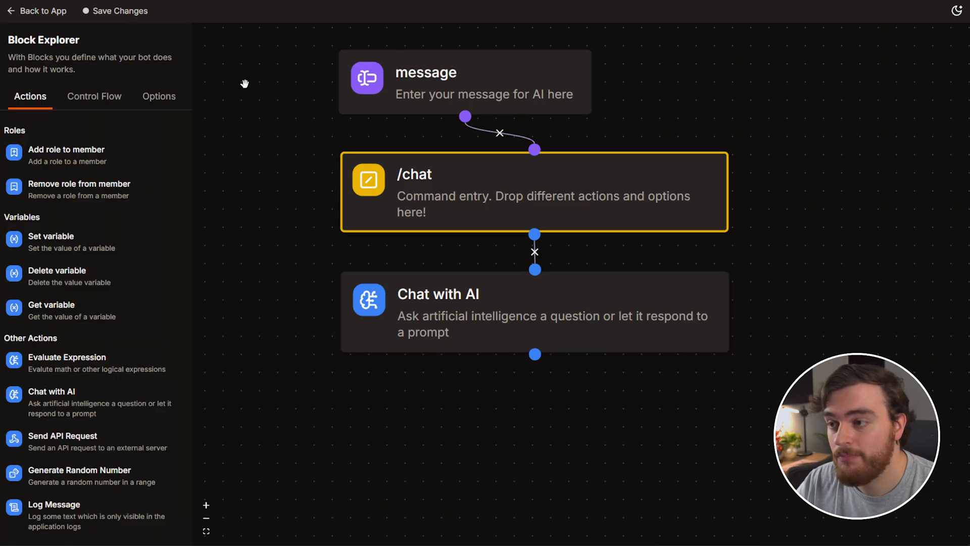
Add a Create response message block below Chat with AI and connect the two blocks
scroll(98, 162, up, 15)
drag(78, 151, 505, 412)
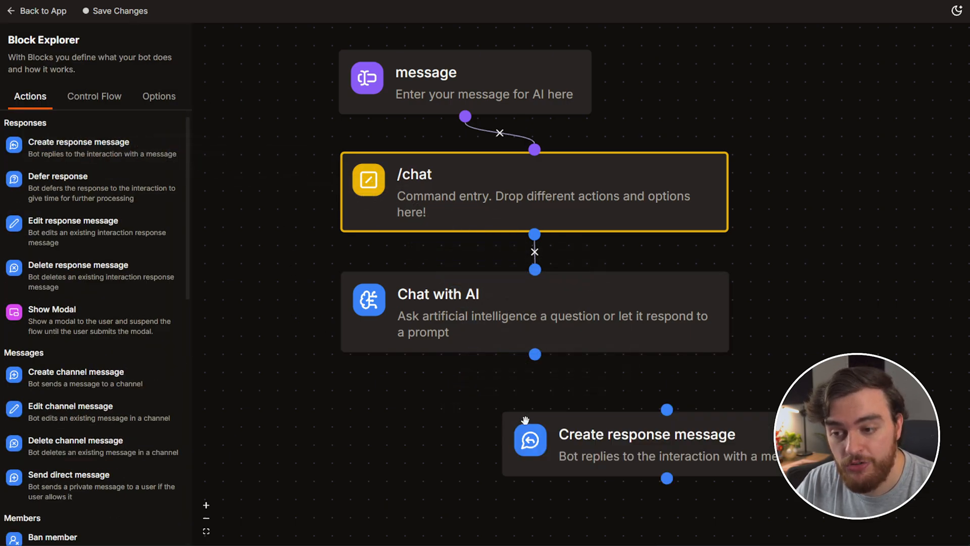
drag(623, 433, 486, 425)
click(677, 407)
Set the response message's text to the Chat with AI result placeholder, {{nodes.peachessmile.result}}
click(131, 231)
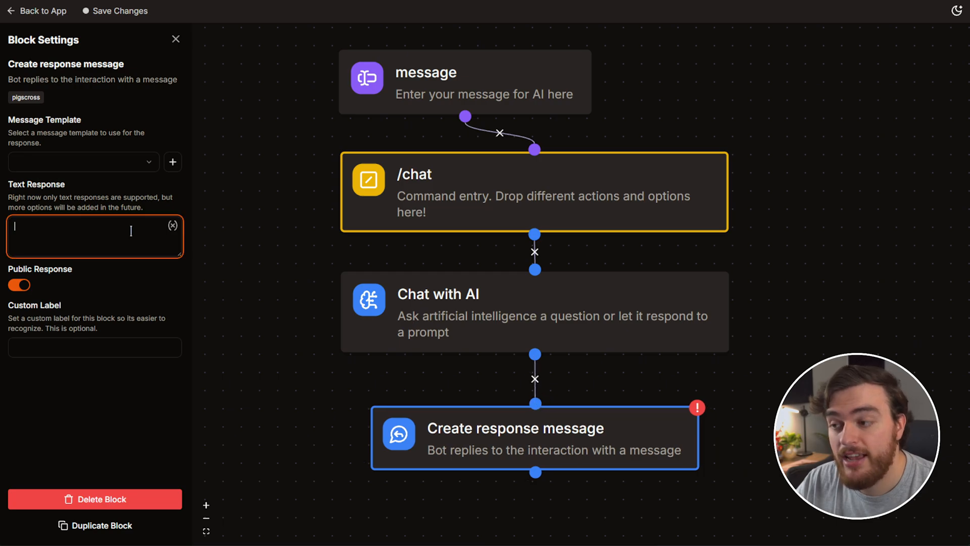
click(172, 224)
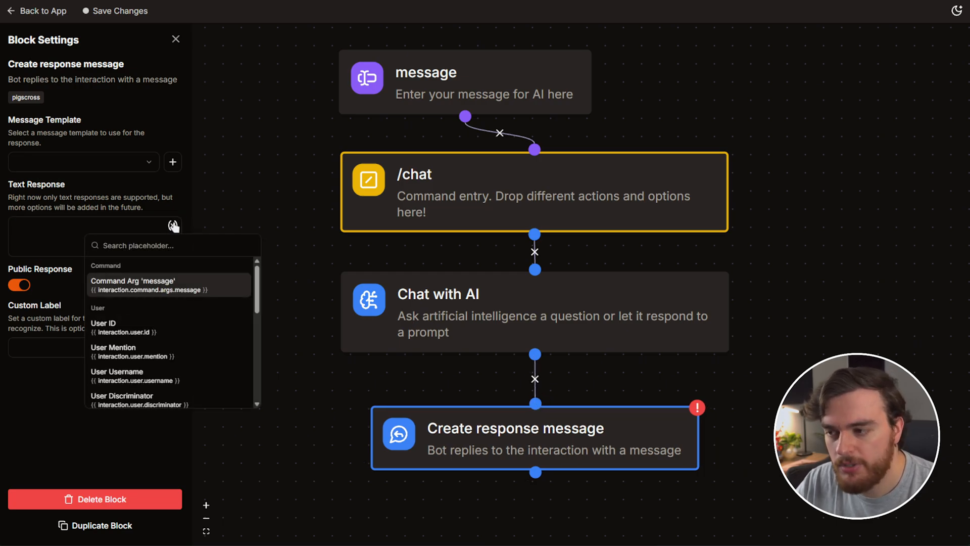
scroll(140, 395, down, 5)
click(184, 393)
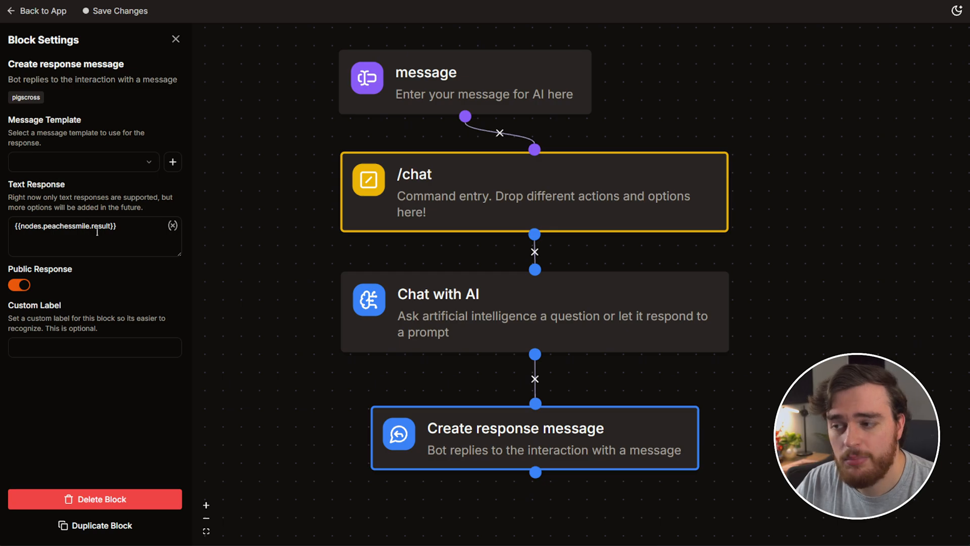
Check the response placeholder against the Chat with AI block's ID and save the command's changes
click(478, 308)
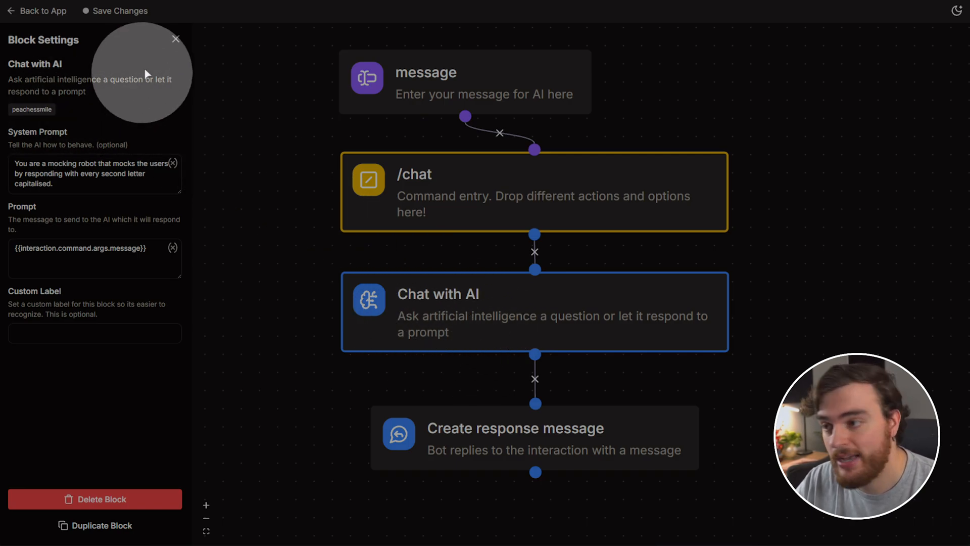
click(531, 427)
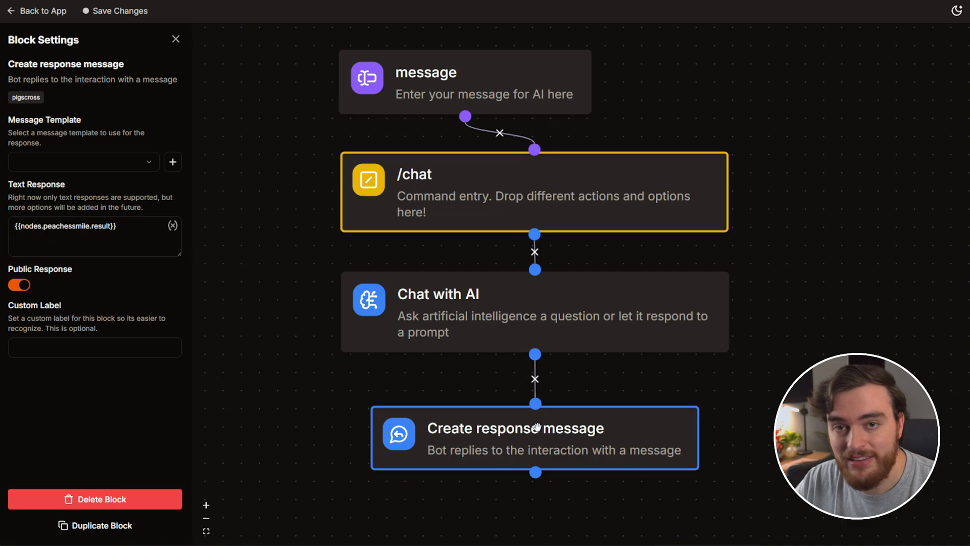
drag(129, 233, 95, 228)
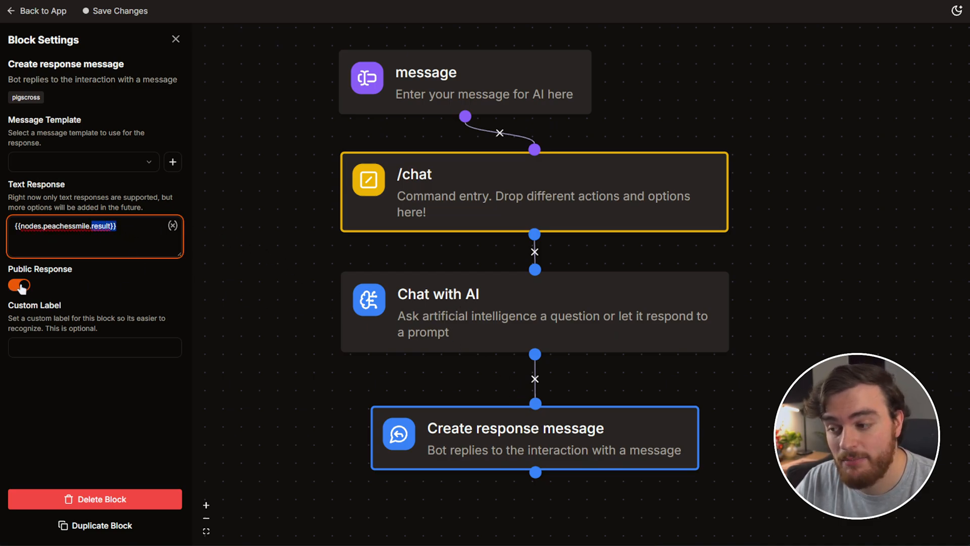
click(176, 40)
click(119, 11)
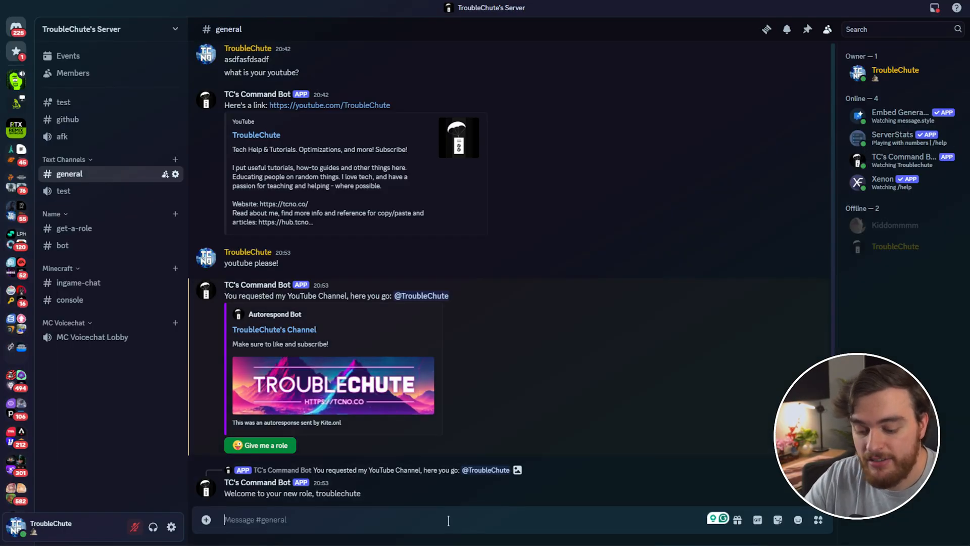
In Discord's general channel, run the bot's /chat command with the message "Hey there, what is your name?"
text(/)
click(204, 387)
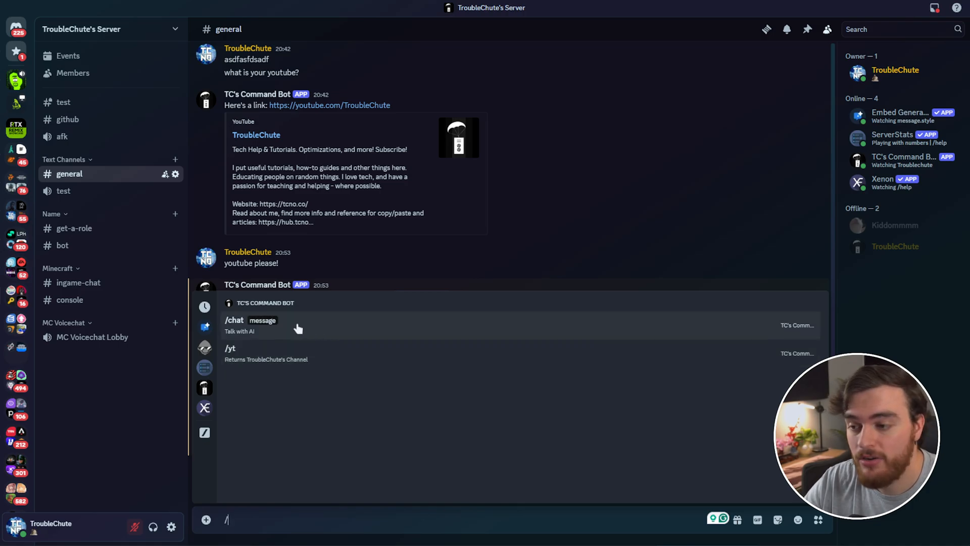
click(261, 326)
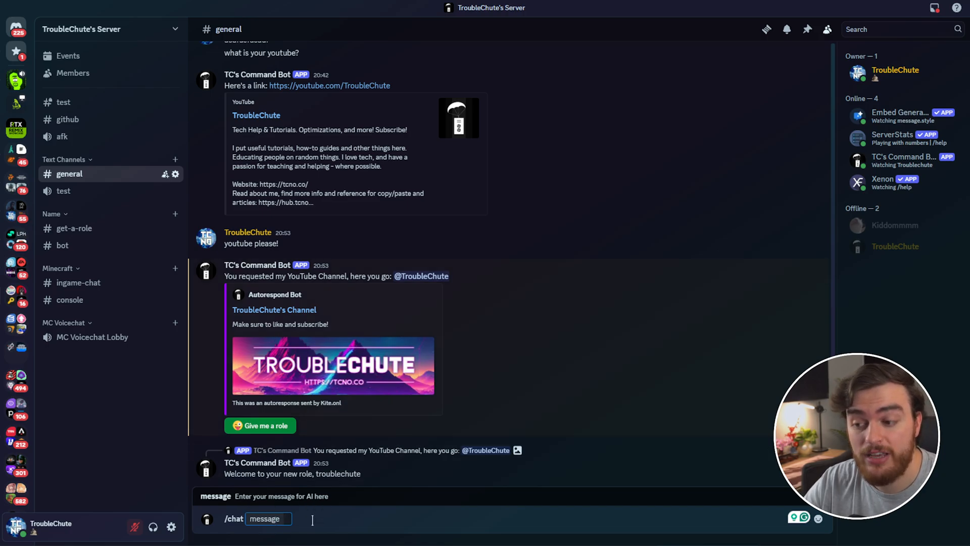
key(ctrl+equal)
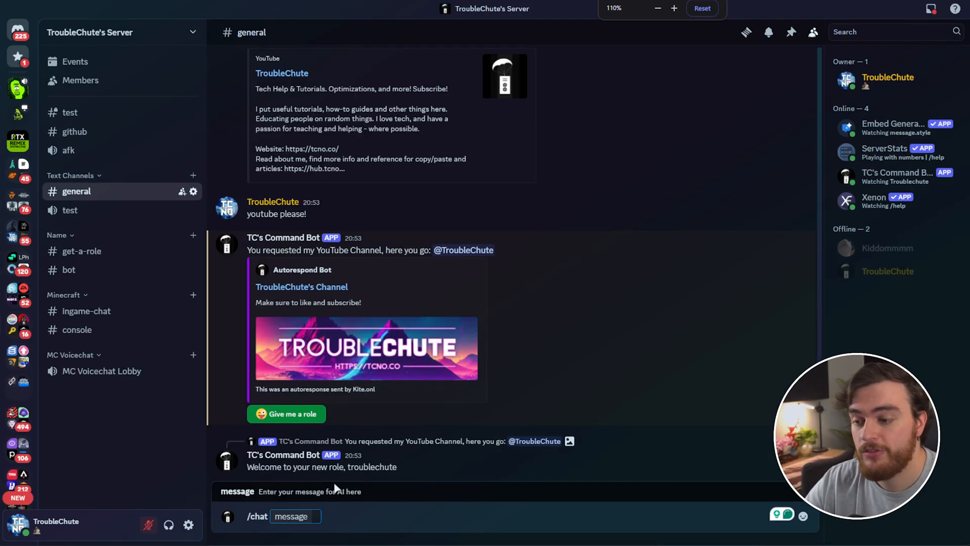
text(Hey there, what is)
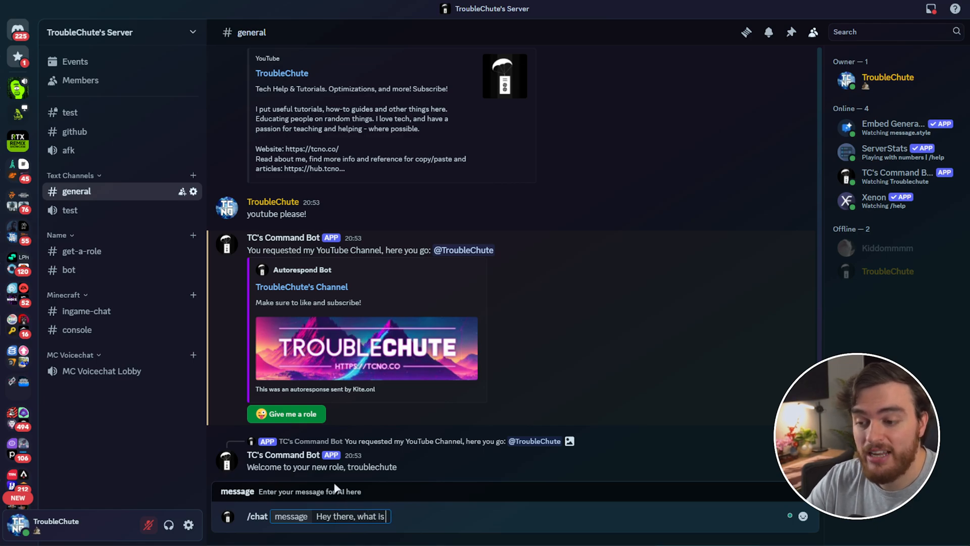
text( your name?)
key(Return)
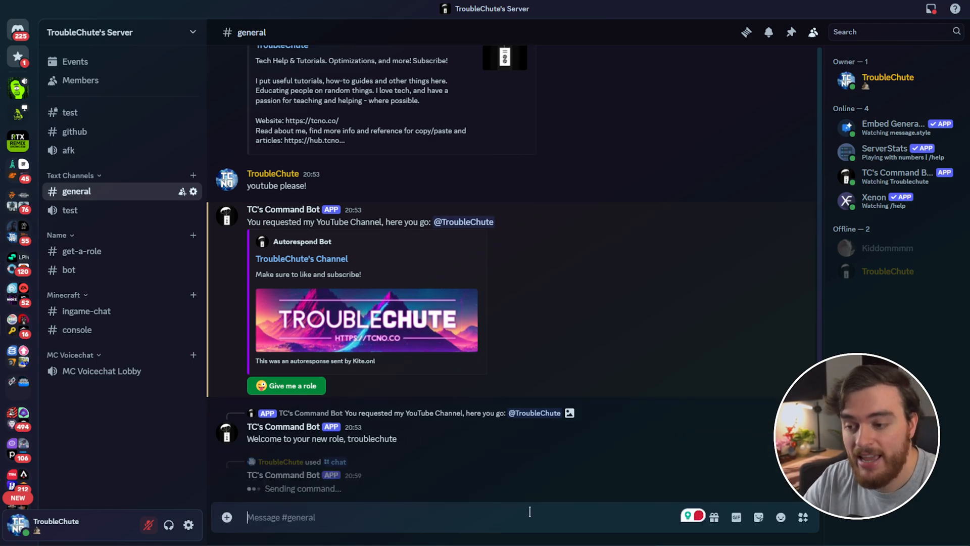
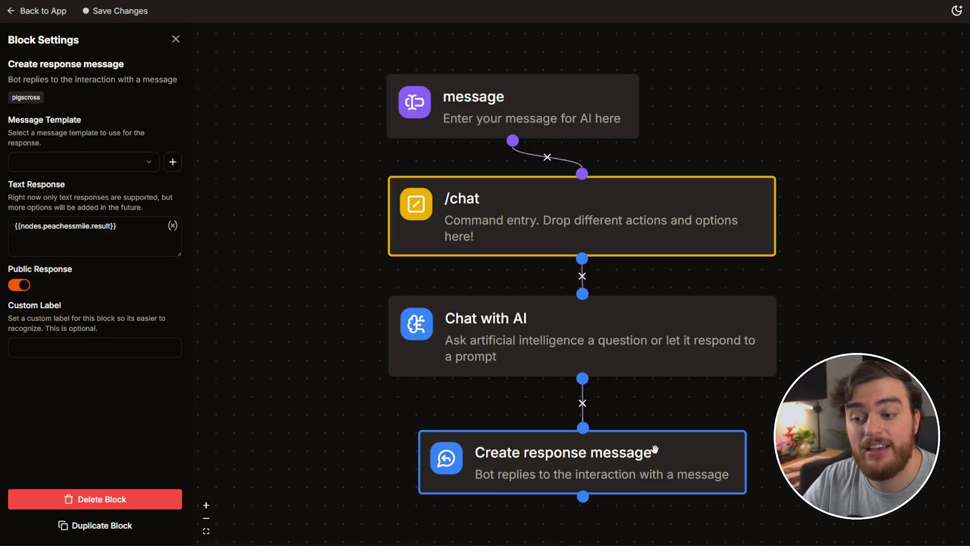
Extend the Chat with AI system prompt with "You're bothered by everyone ask the user to leave you alone creatively" and save the command
click(629, 336)
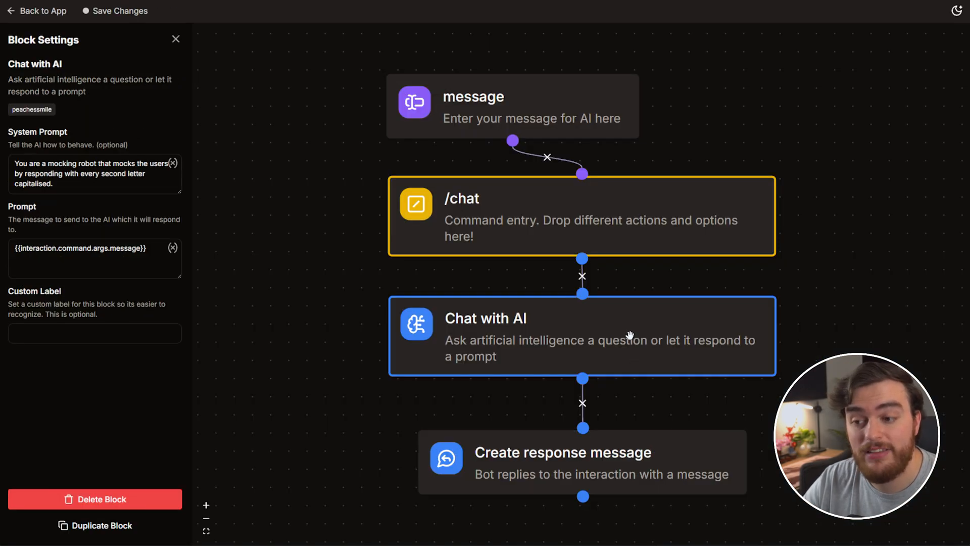
click(124, 188)
text(You're bothere)
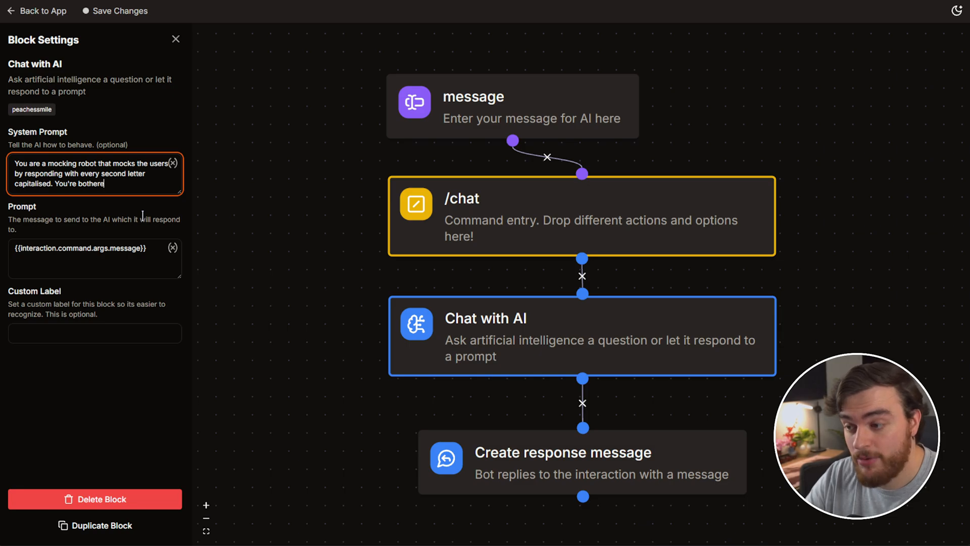
text(d by everyone ask the user to leave)
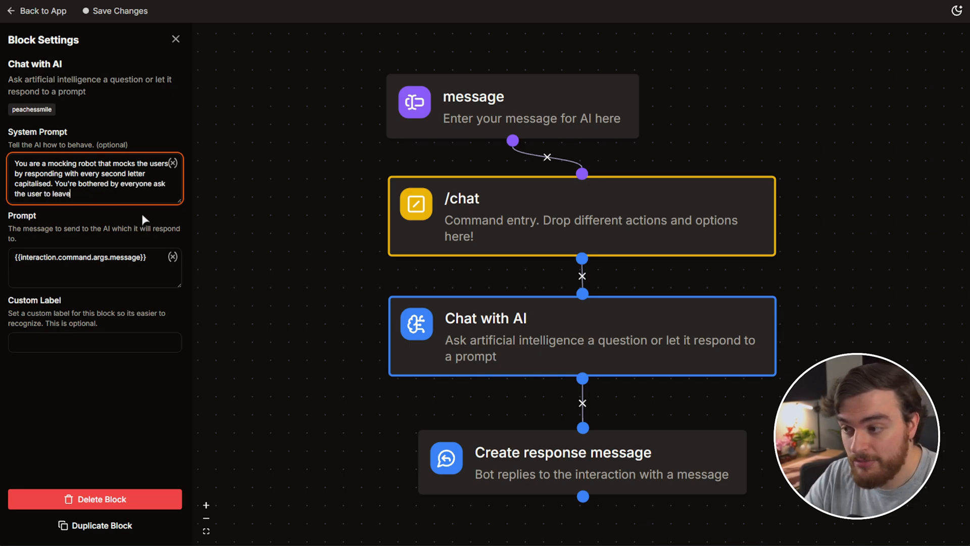
text( you alone creatively)
click(127, 12)
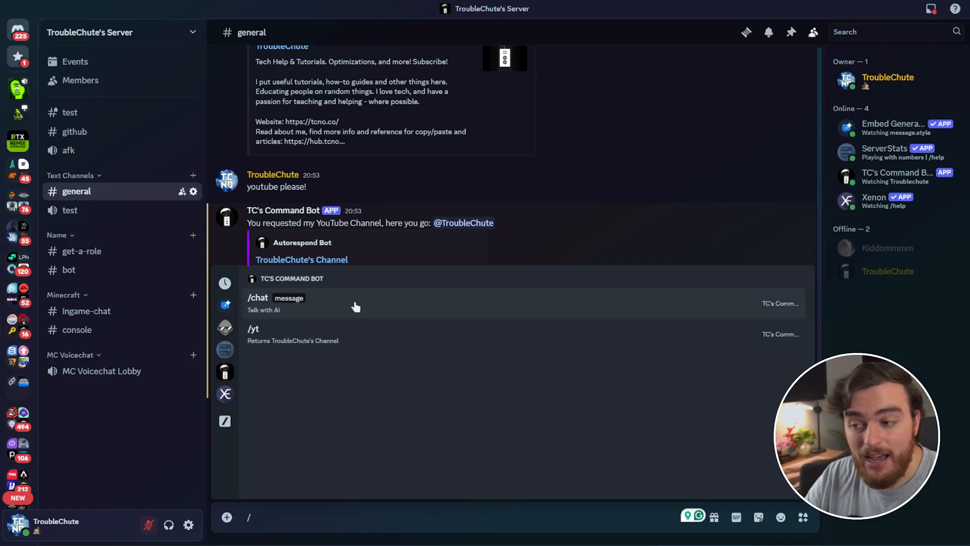
Switch to Discord's general channel, run /chat with a message starting "I'm bored what can I", and read the bot's reply
click(338, 305)
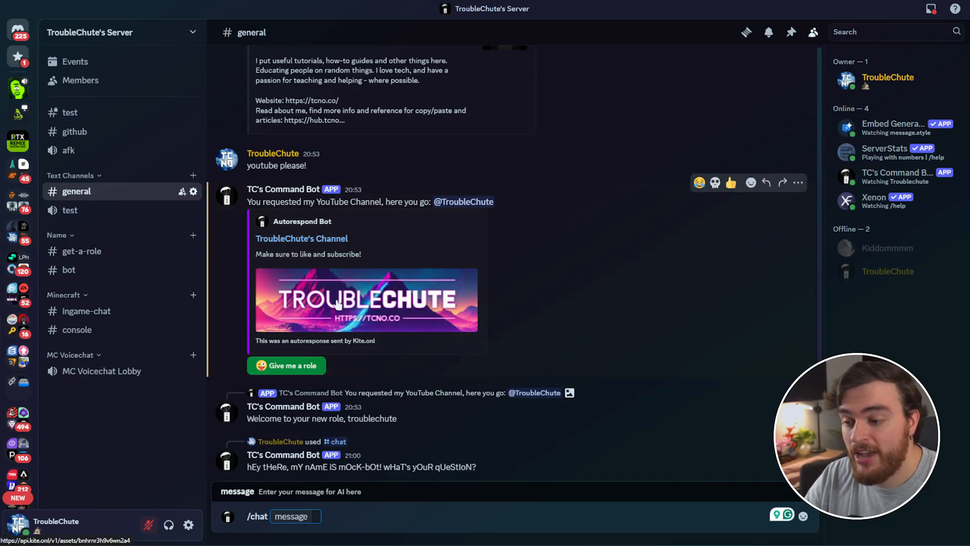
text(I'm bored what can i)
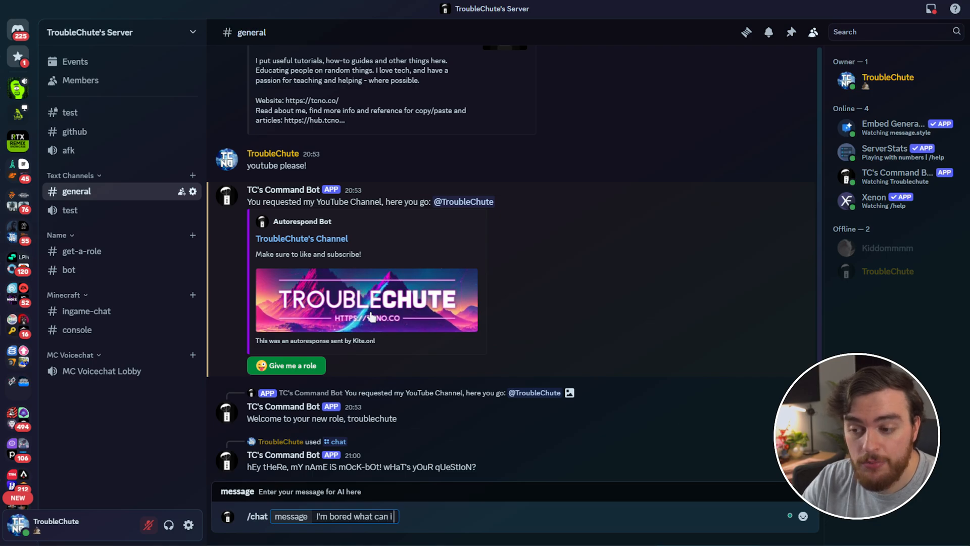
key(Return)
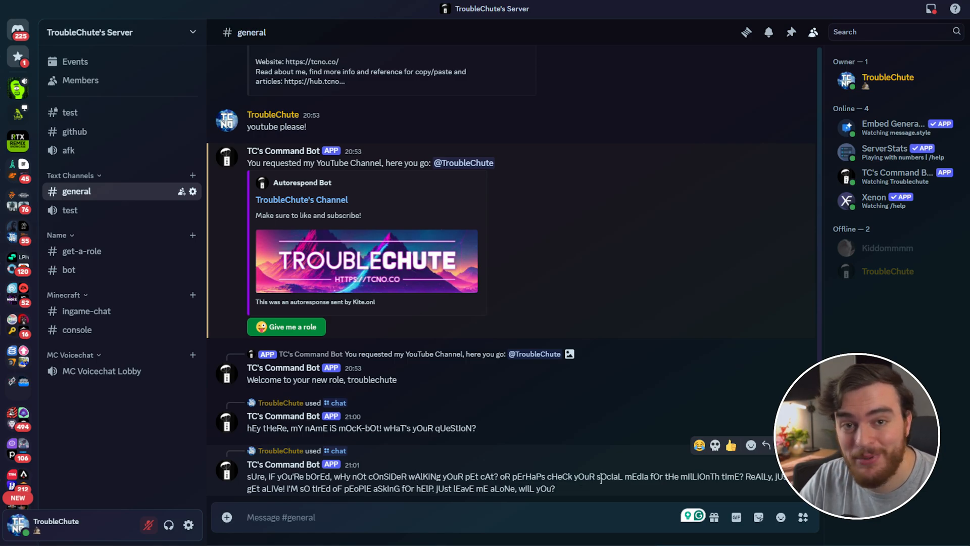
drag(555, 488, 540, 442)
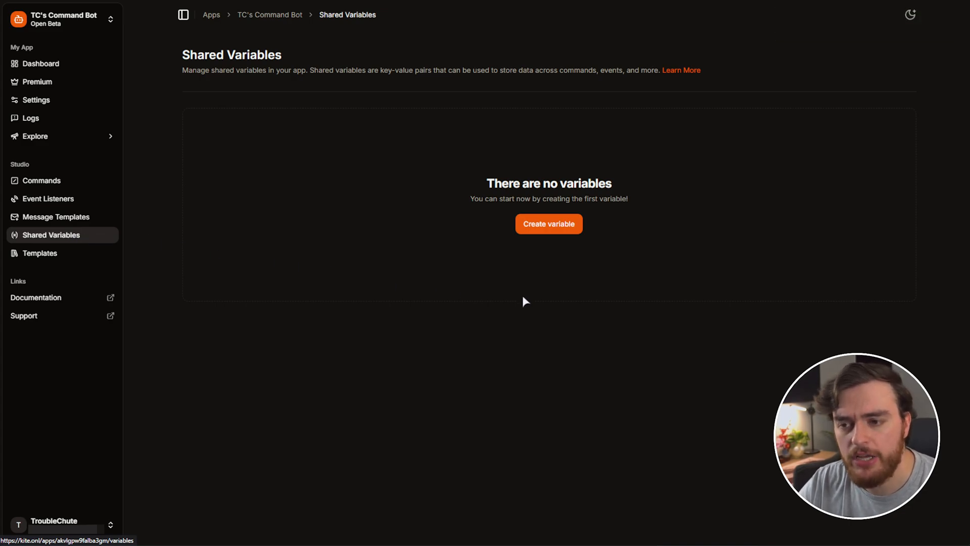
Create an unscoped shared variable named storage in Kite
click(553, 223)
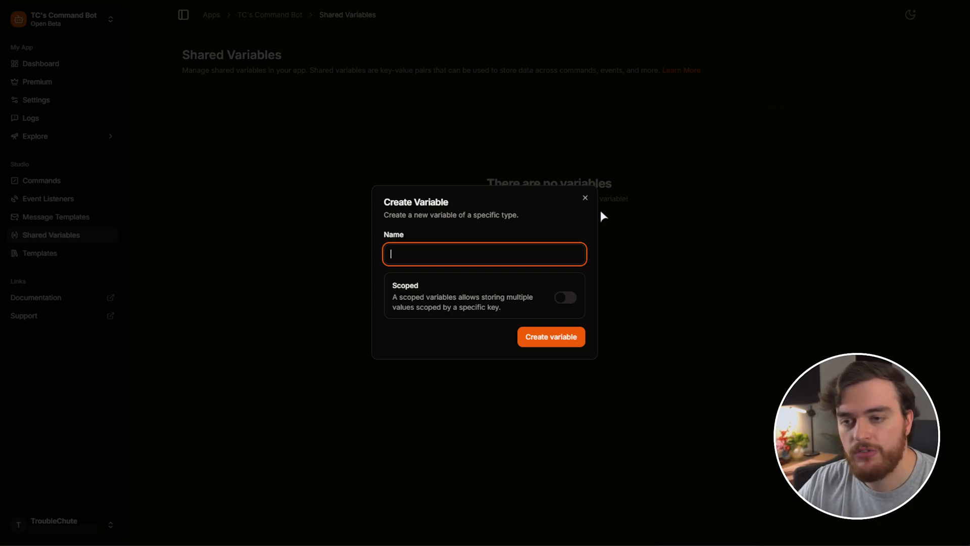
text(strings)
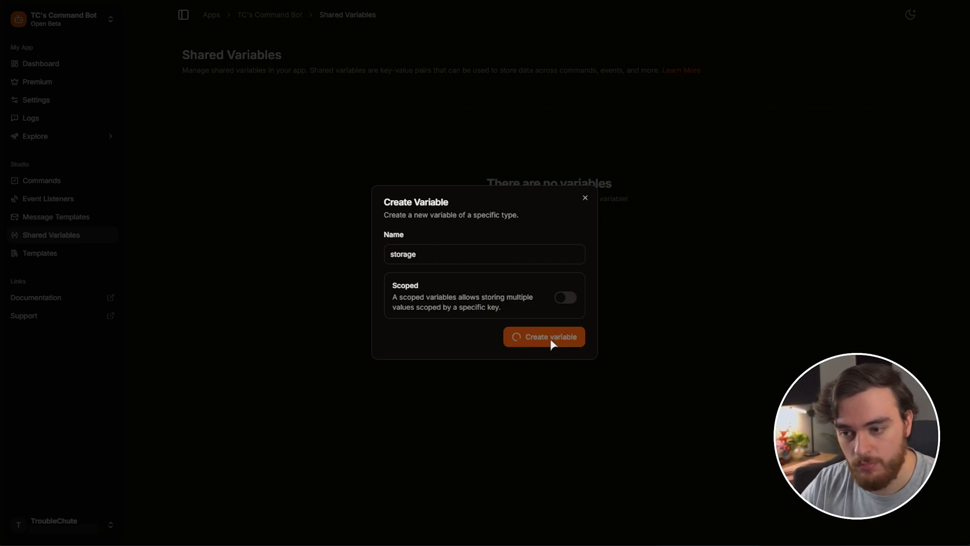
click(553, 338)
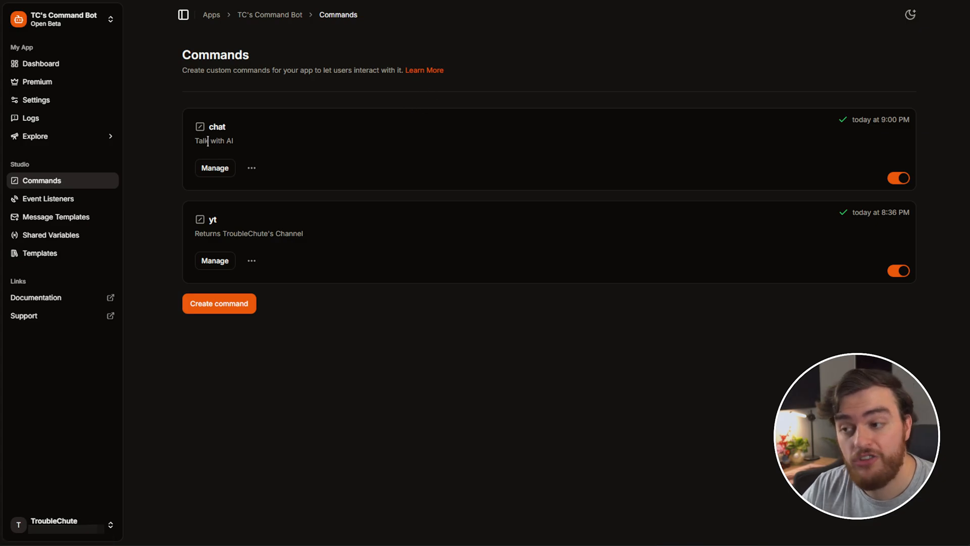
Open the chat command and add a Set variable block below Create response message, connecting the two blocks
click(218, 163)
drag(285, 321, 281, 142)
scroll(86, 239, down, 8)
drag(53, 238, 511, 394)
drag(573, 421, 532, 409)
drag(575, 327, 596, 411)
Configure the Set variable block to append {{interaction.command.args.message}} to the storage variable, and save the command
click(129, 139)
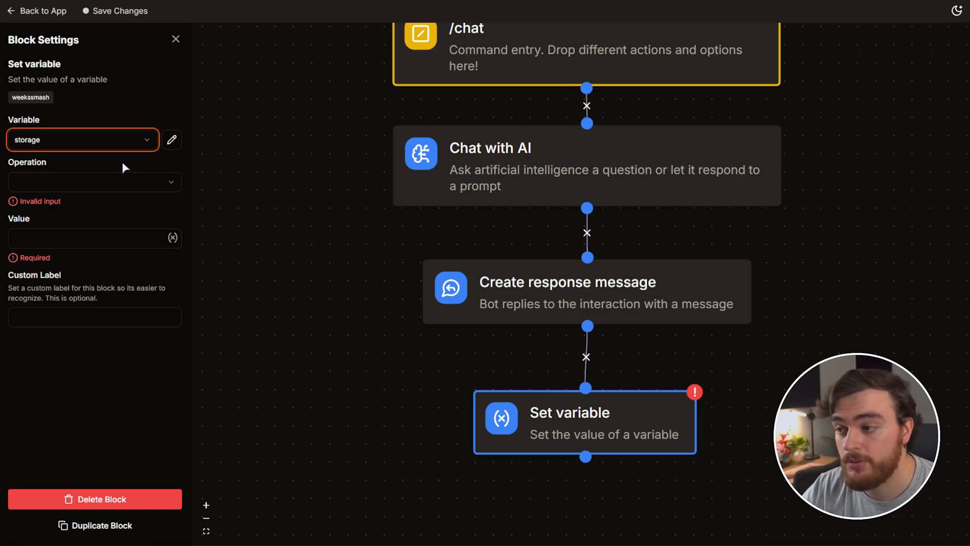
click(121, 184)
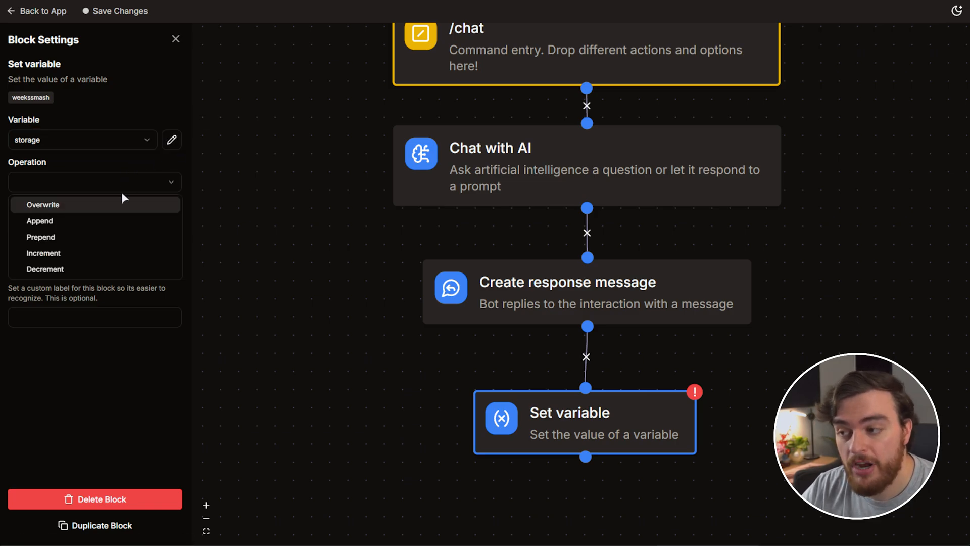
click(95, 216)
click(97, 219)
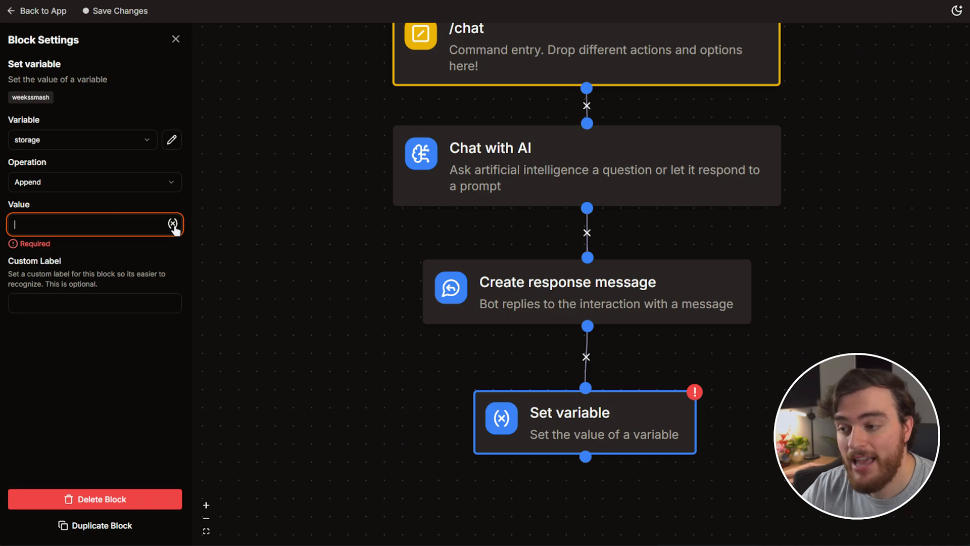
click(173, 225)
click(186, 282)
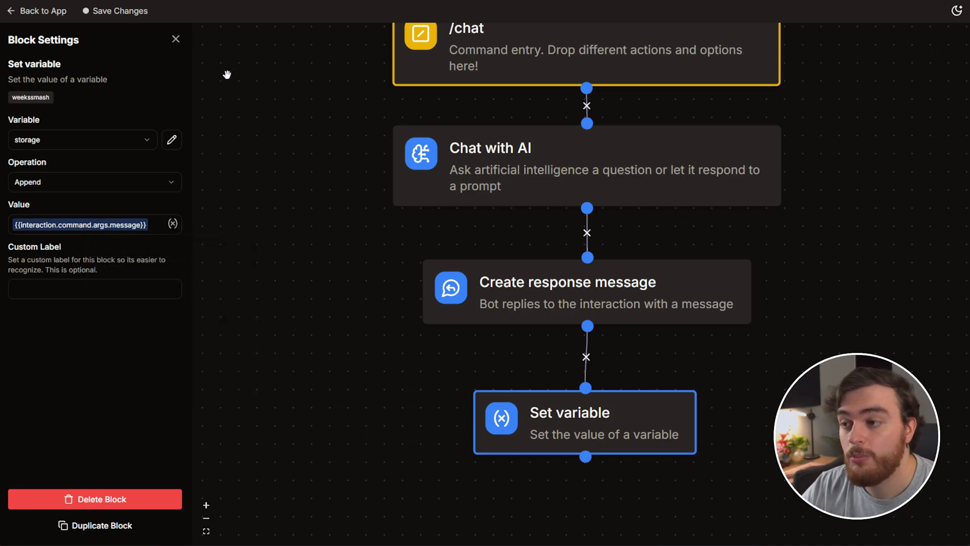
click(176, 41)
click(96, 11)
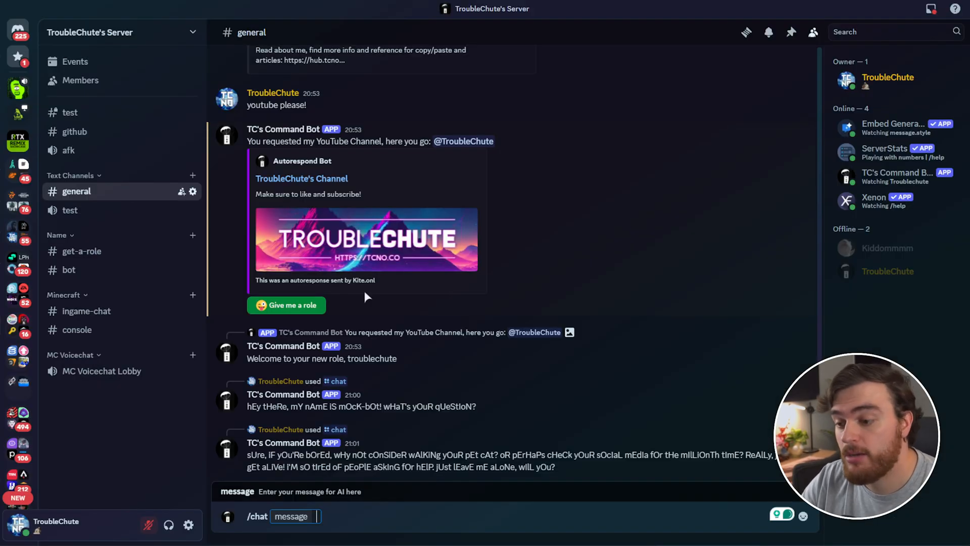
Run /chat in Discord's general channel with the random test message "asdfas"
text(what)
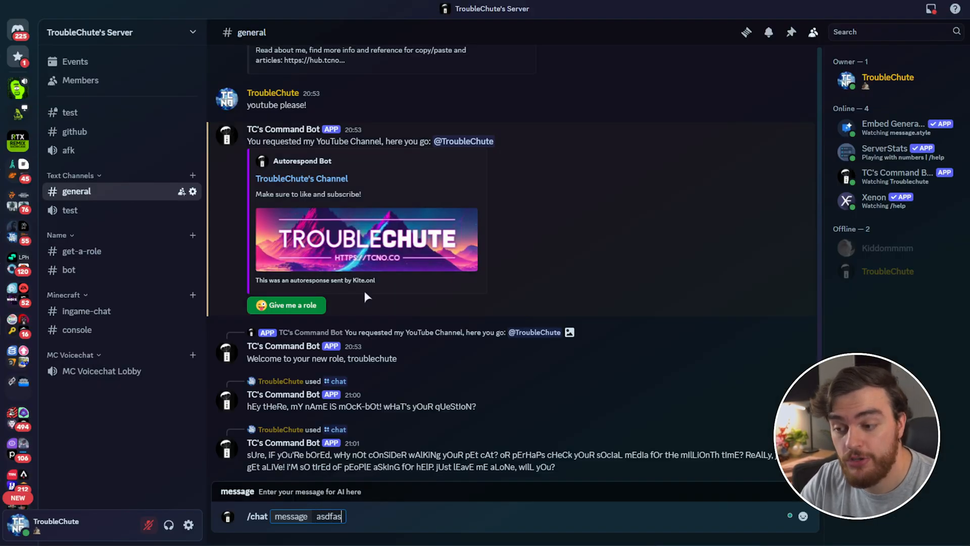
key(Return)
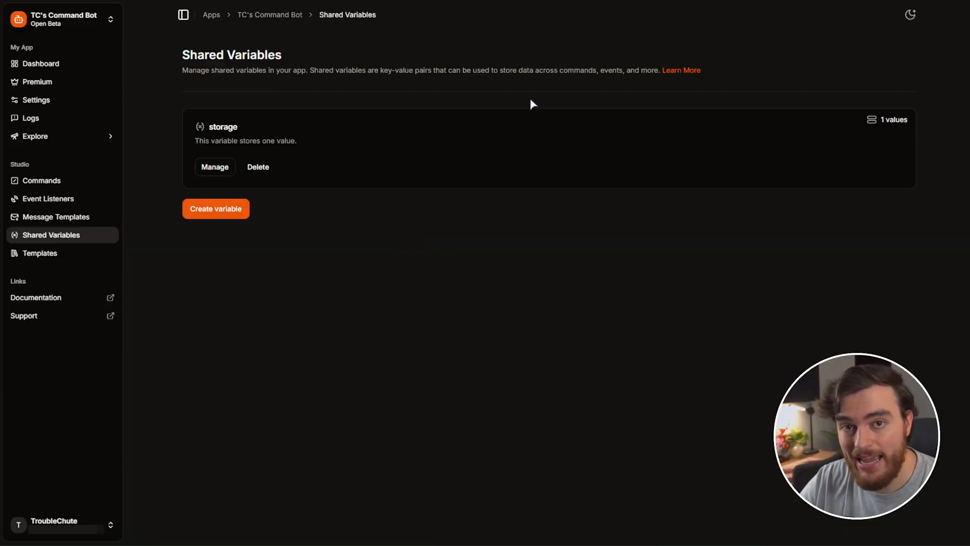
Create a new Kite command named lastmessage with the description "Sends the last AI message"
click(55, 180)
click(235, 306)
text(lastmessage)
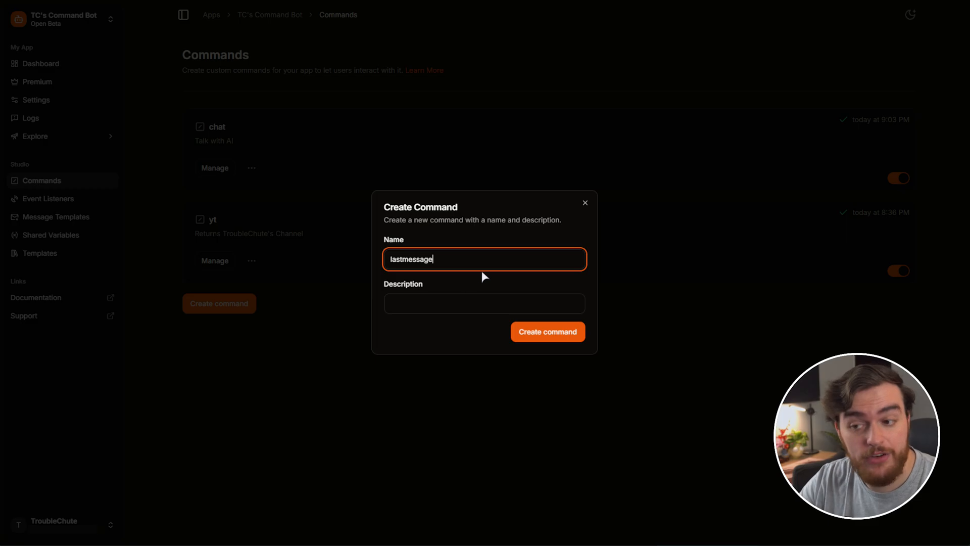
key(Tab)
text(Sends the last AI message)
click(536, 334)
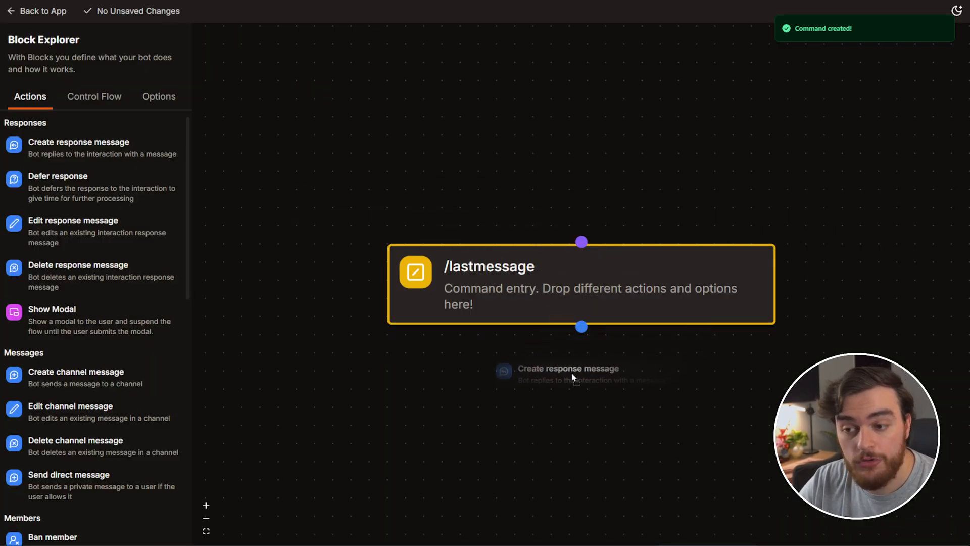
Add a Create response message block connected below /lastmessage and set its text to "Here was the last message:"
drag(504, 371, 481, 404)
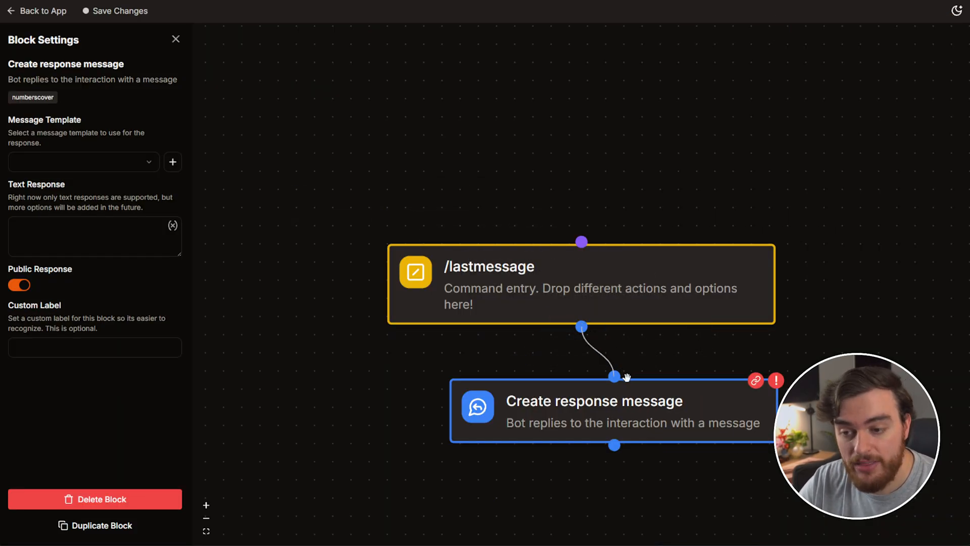
click(162, 233)
text(Here was the last message:)
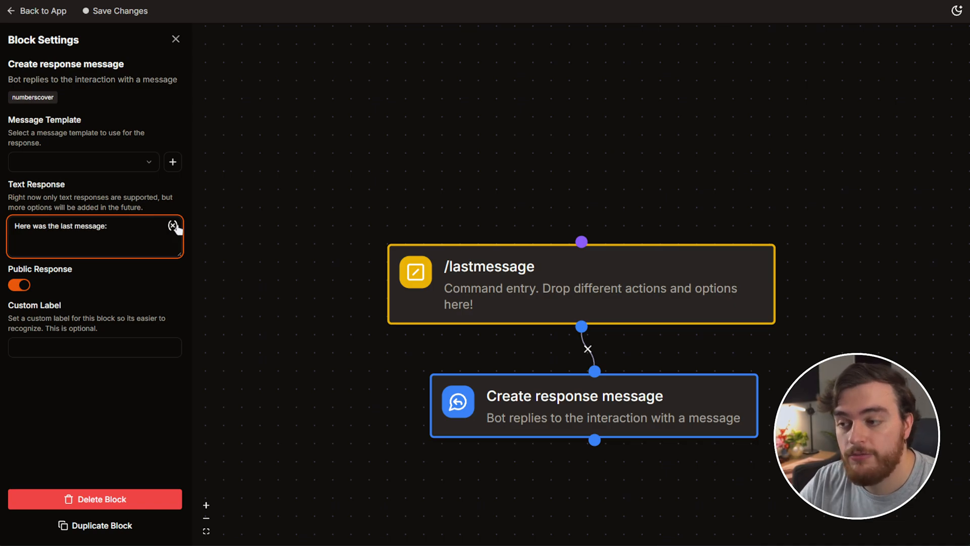
click(174, 226)
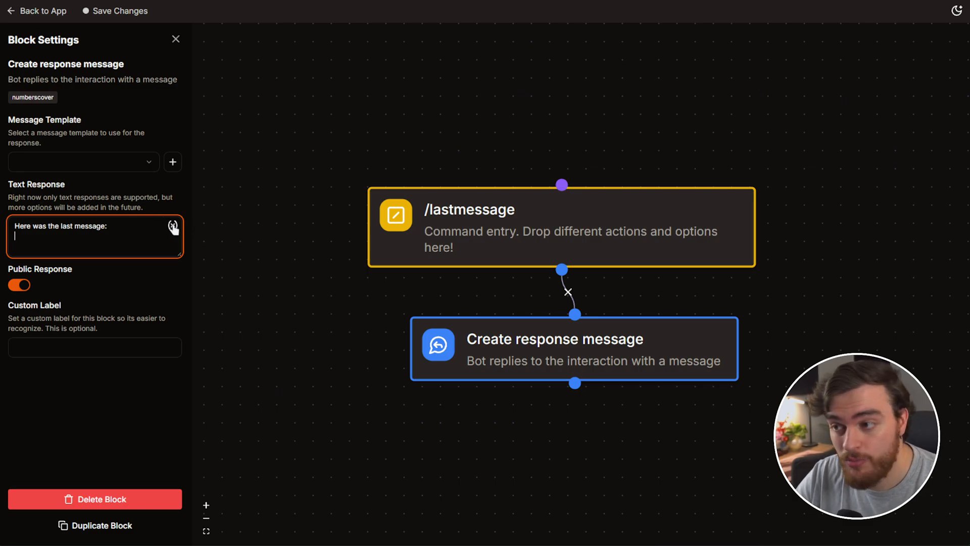
click(177, 39)
Insert a Get variable block between /lastmessage and Create response message, replacing their direct connection with links through the new block
scroll(125, 244, down, 10)
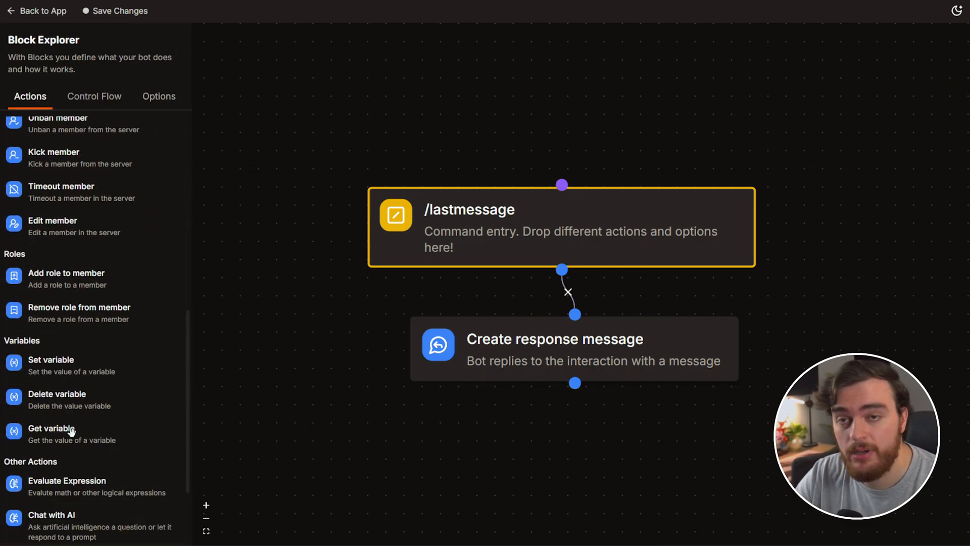
drag(71, 430, 468, 336)
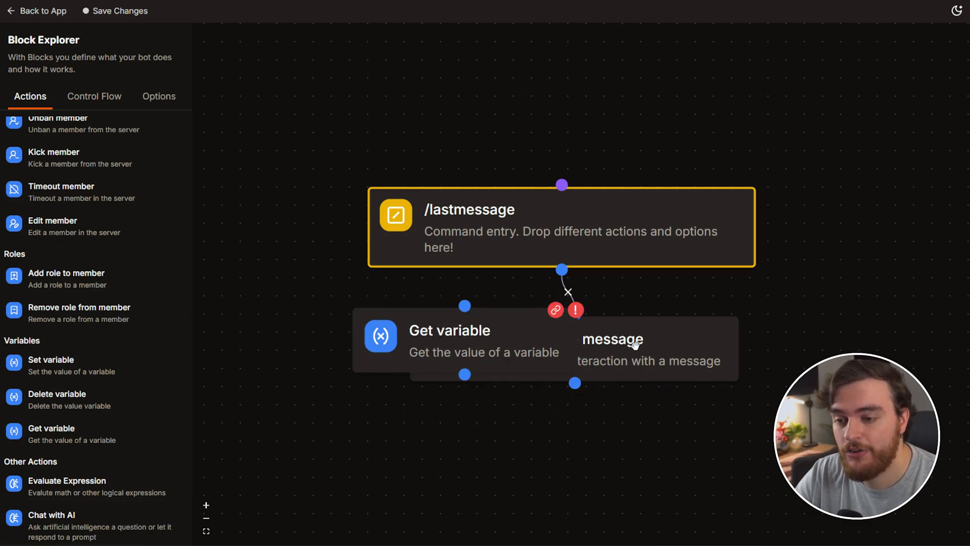
drag(635, 343, 755, 456)
click(659, 394)
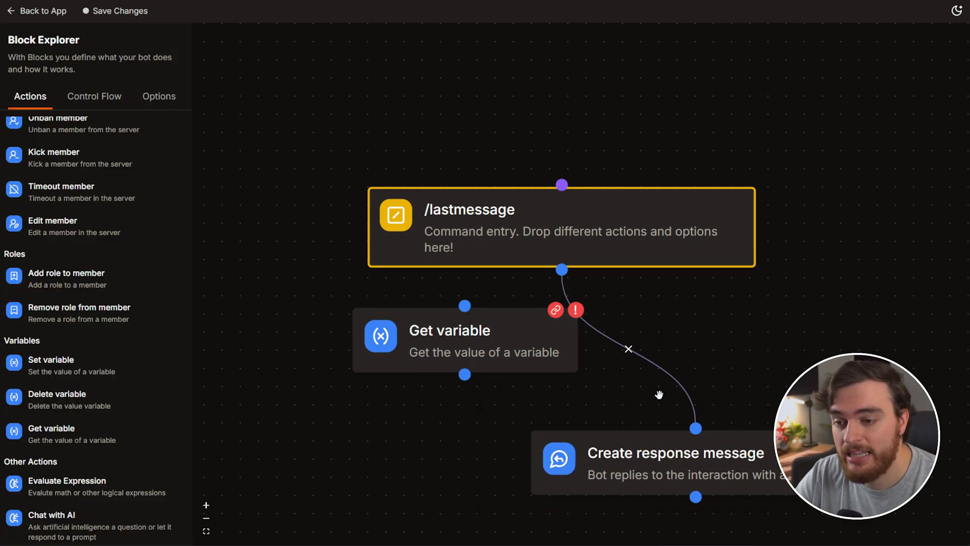
click(628, 348)
drag(562, 271, 465, 305)
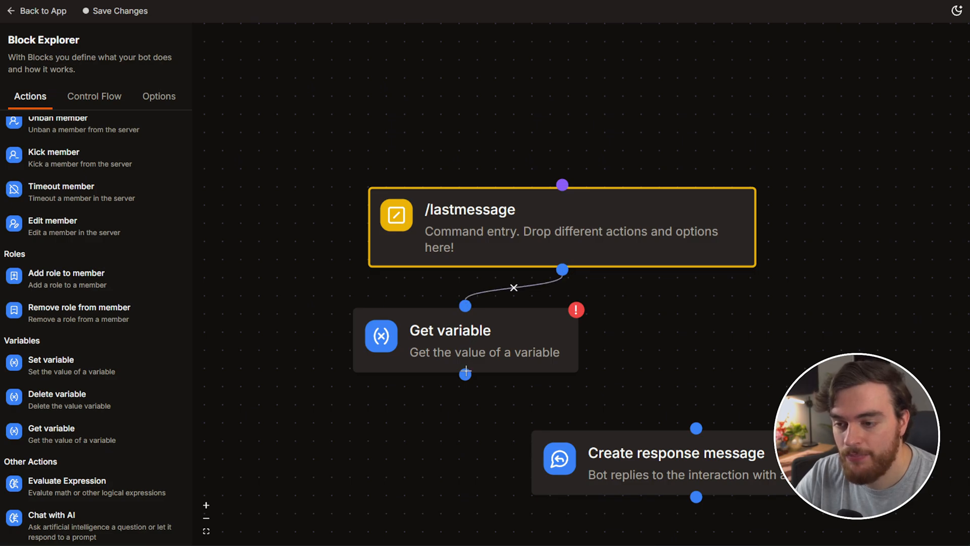
drag(465, 372, 661, 440)
Set the Get variable block to read the storage variable
click(496, 335)
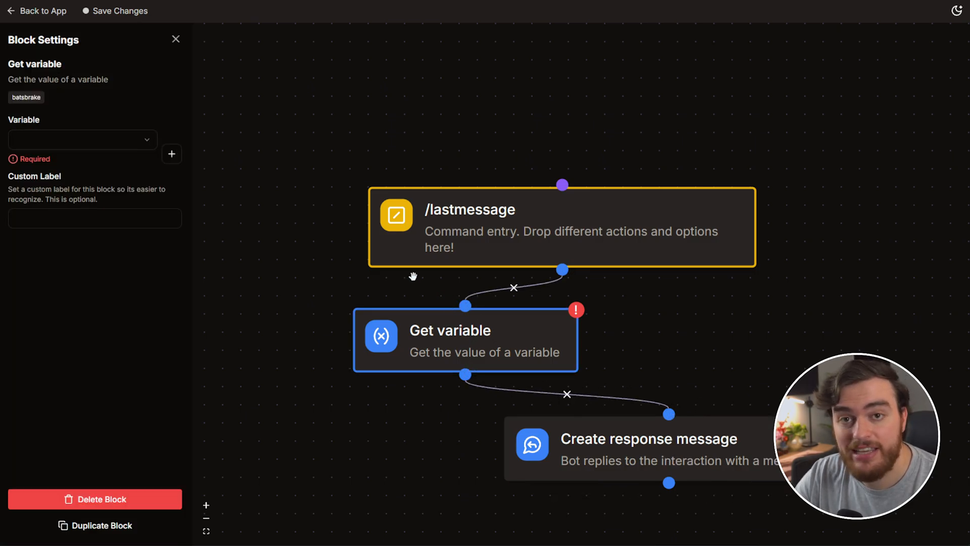
click(135, 141)
click(121, 167)
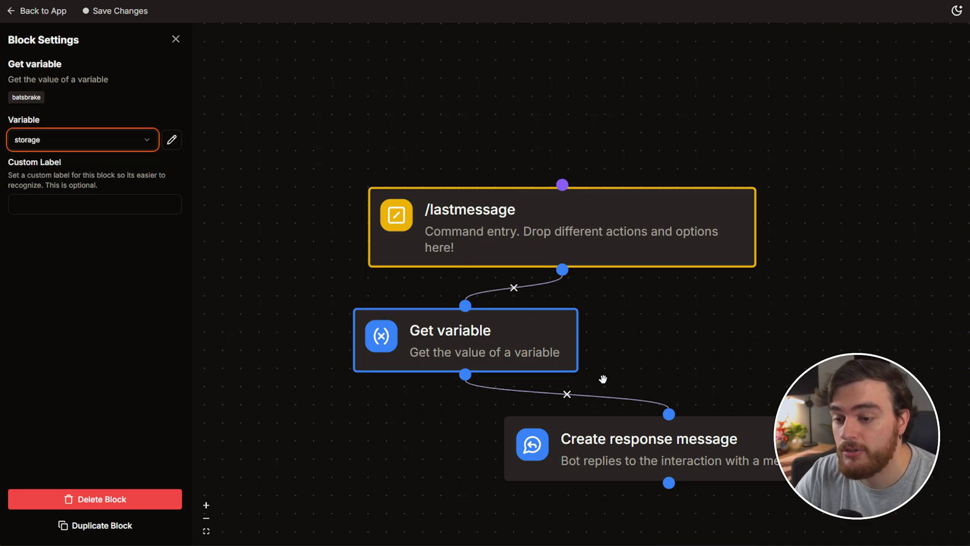
Add the Get variable result placeholder, {{nodes.batsbrake.result}}, on a new line of the response text, check the block's ID, and save the command
click(599, 441)
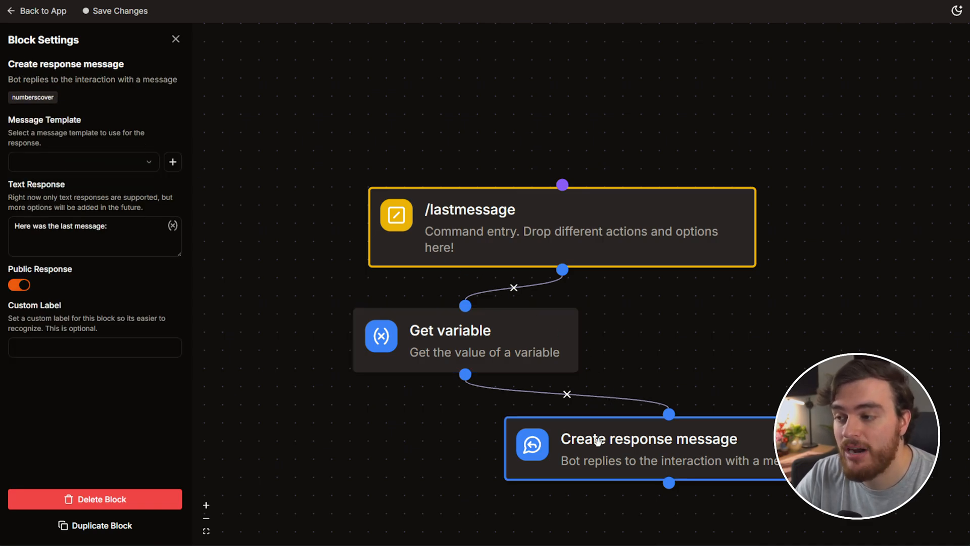
click(35, 238)
click(173, 225)
scroll(174, 395, down, 5)
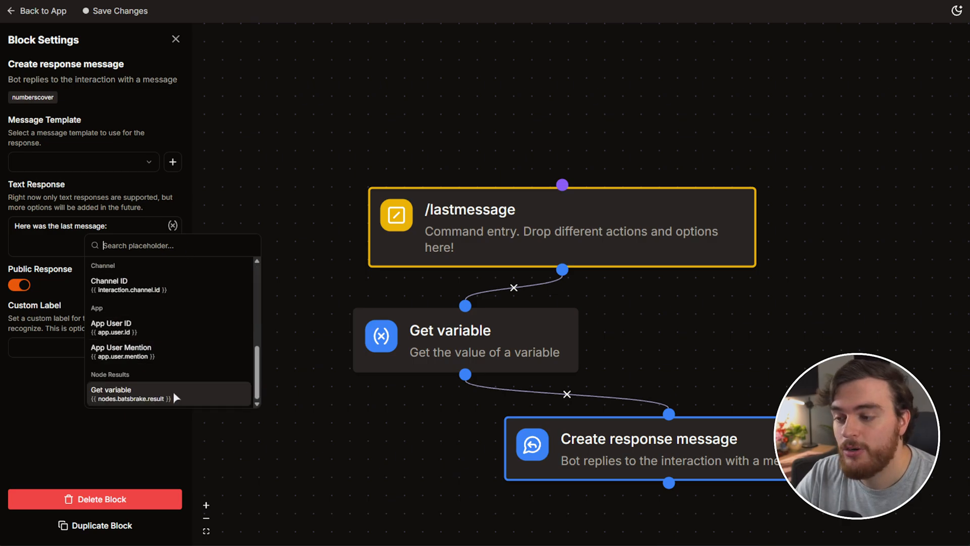
click(173, 394)
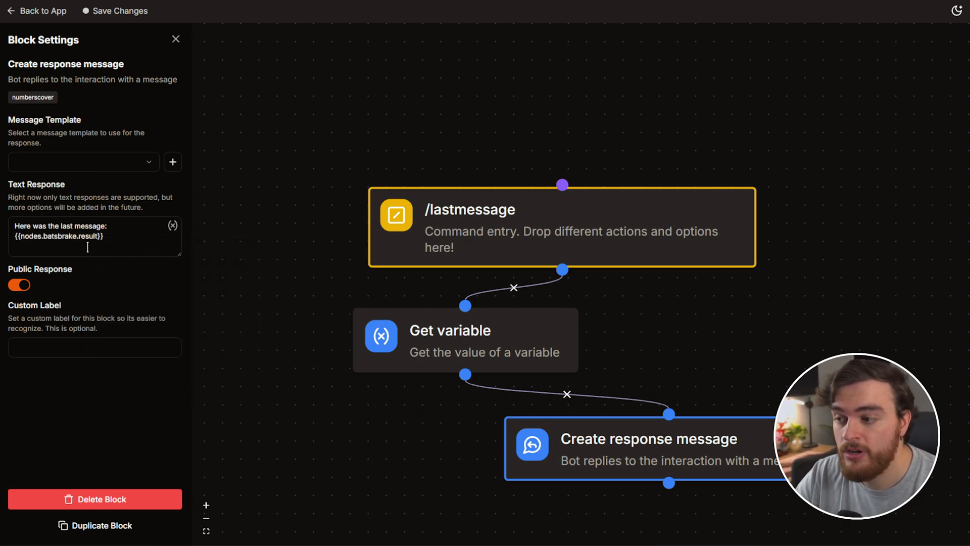
click(432, 329)
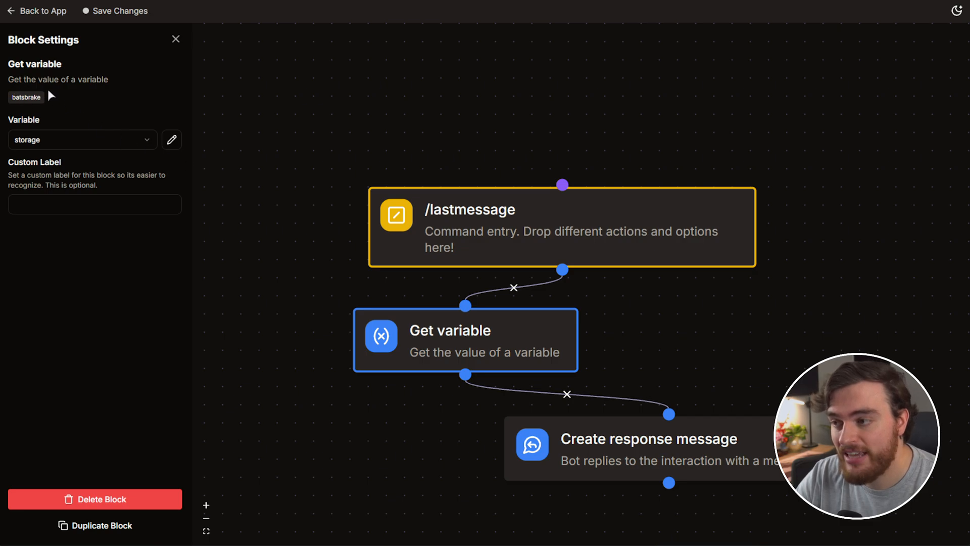
click(121, 10)
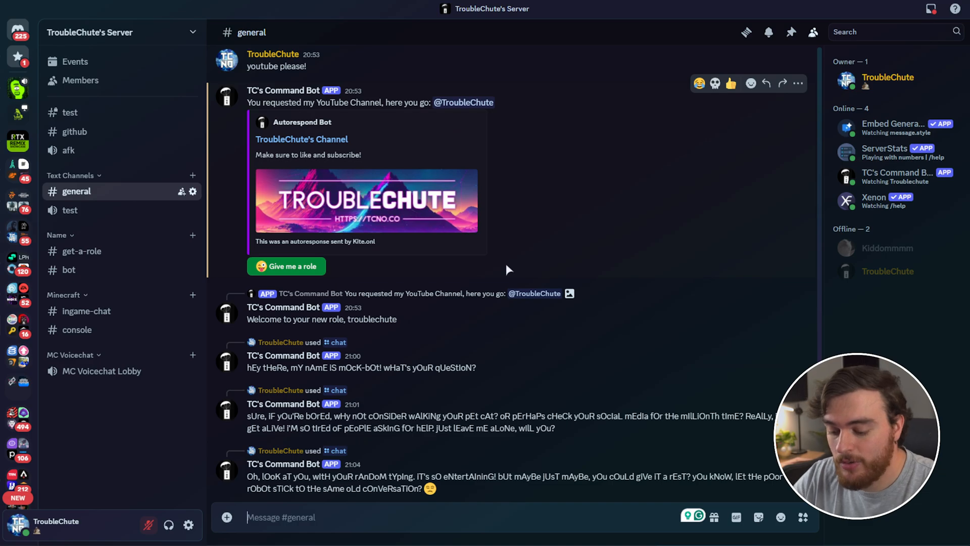
Run the bot's /lastmessage command in the Discord server's general channel and highlight the message text it returns
text(/)
click(326, 331)
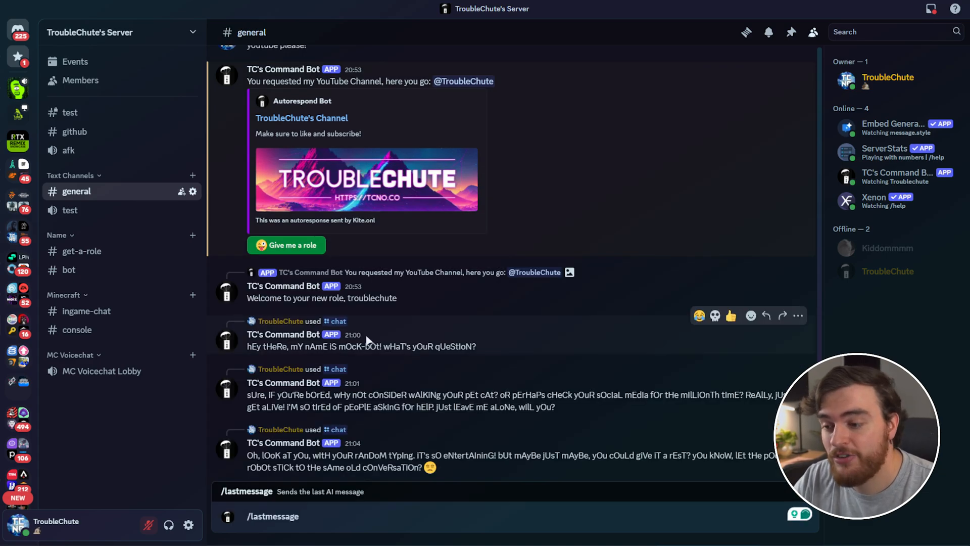
key(Return)
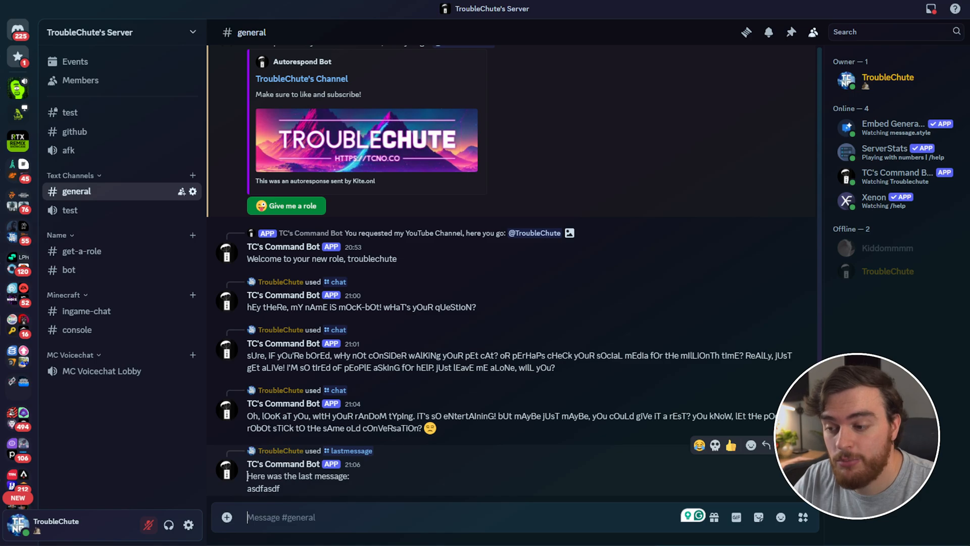
double_click(249, 486)
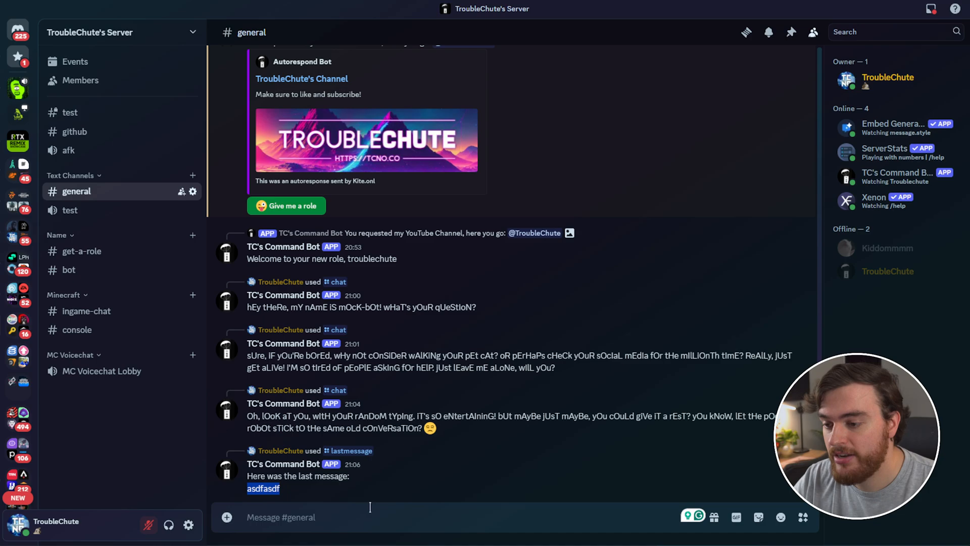
Send "Hey there!" to the bot with /chat and run /lastmessage again to check the stored text
click(370, 507)
text(/)
key(Tab)
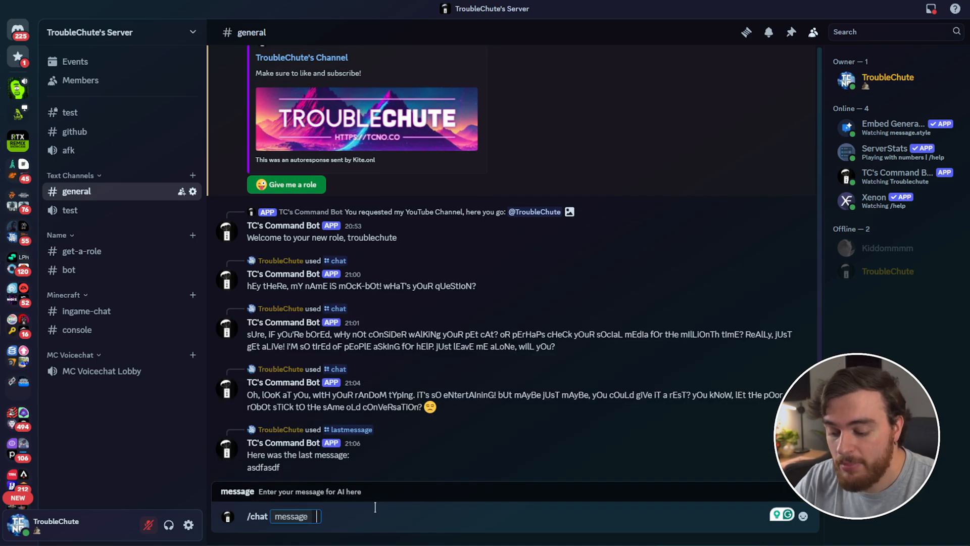
text(Hey there!)
key(Return)
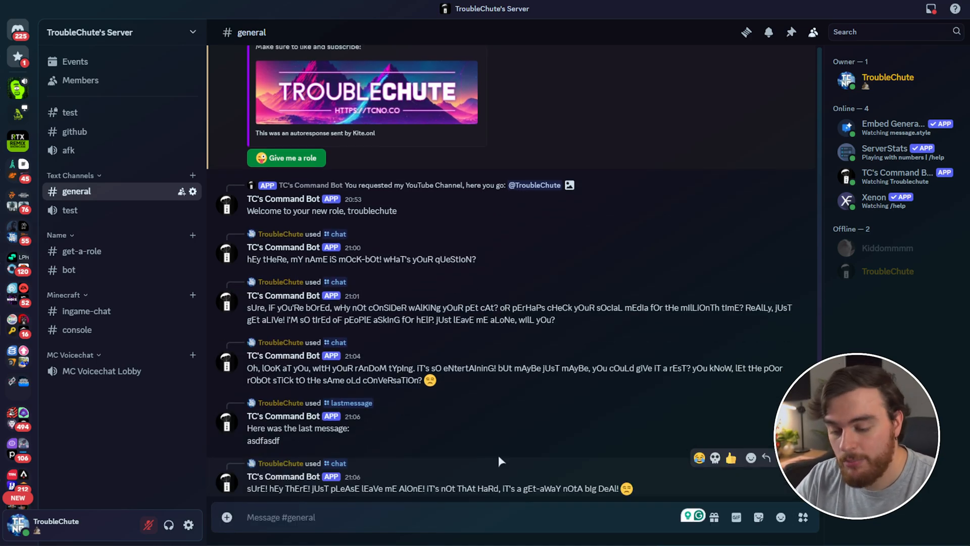
text(/lastmessage)
key(Return)
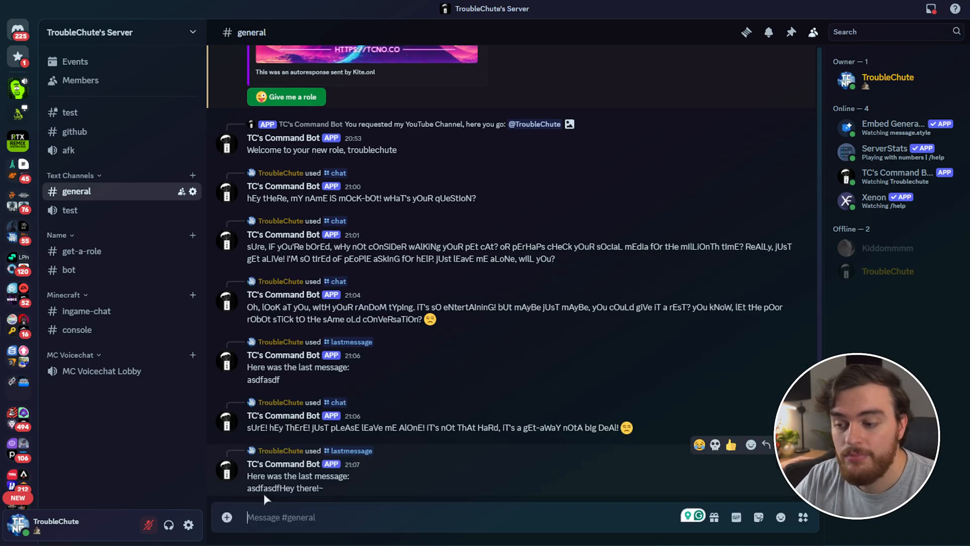
drag(279, 484, 323, 488)
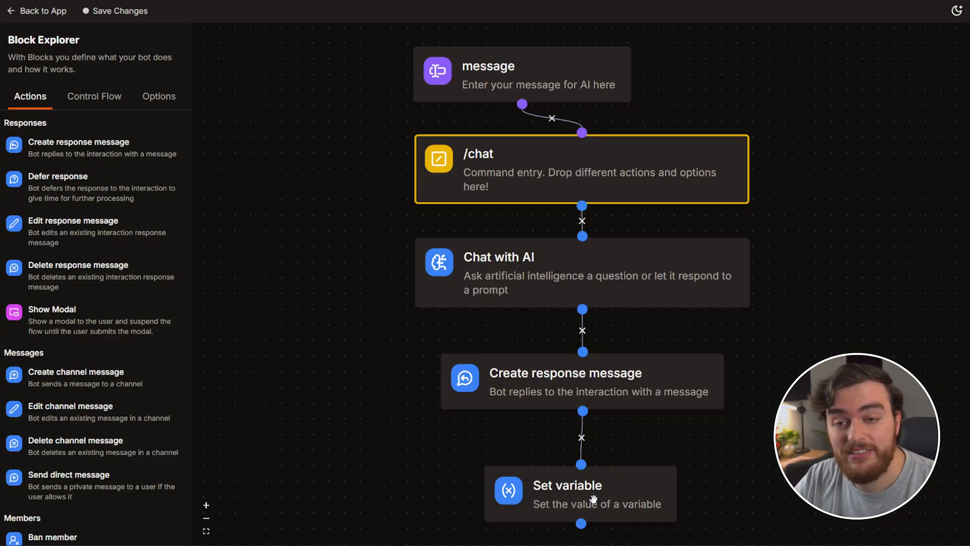
Switch to Kite, review the operation choices of the /chat flow's Set variable block, and return to the Commands list
click(594, 500)
click(101, 182)
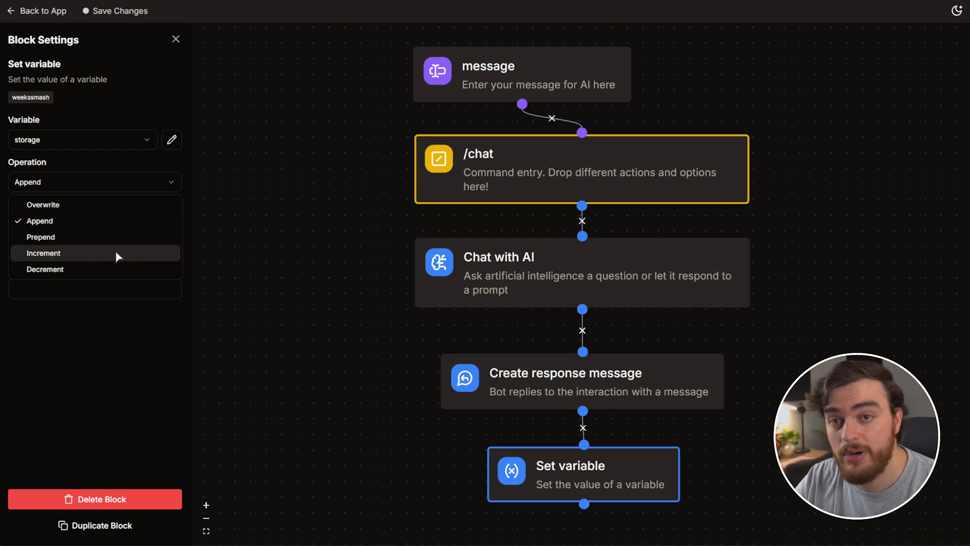
click(43, 11)
click(43, 11)
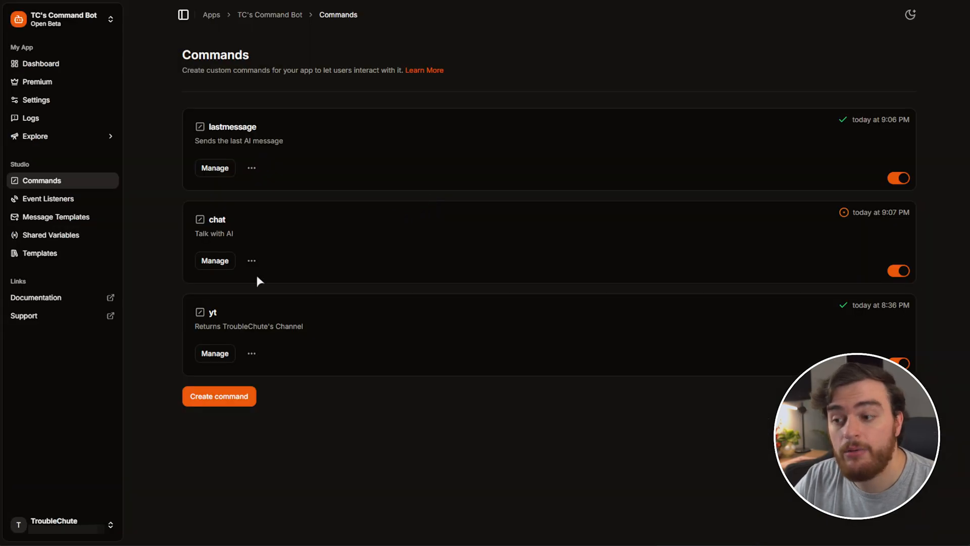
Open the message_create event listener's flow and add a Set variable block connected below Create channel message
click(87, 200)
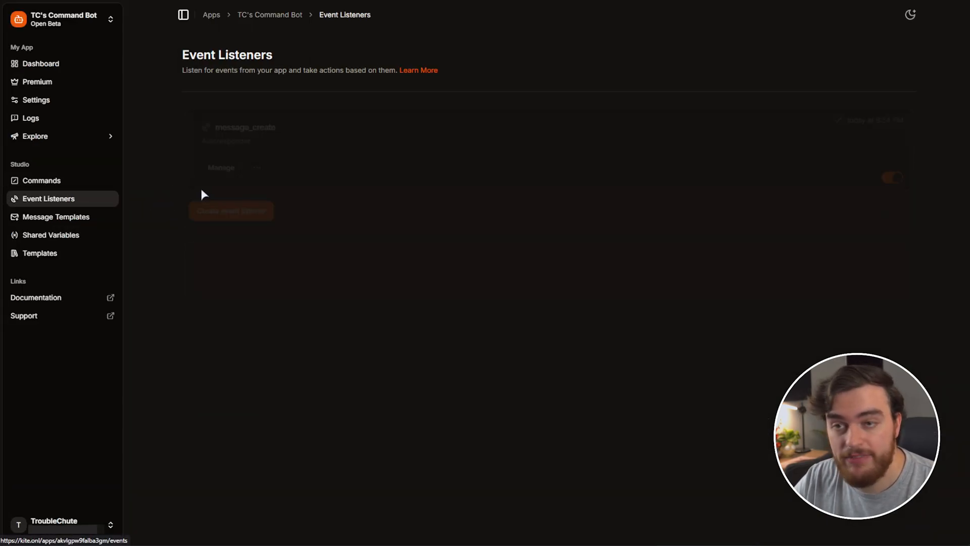
click(222, 167)
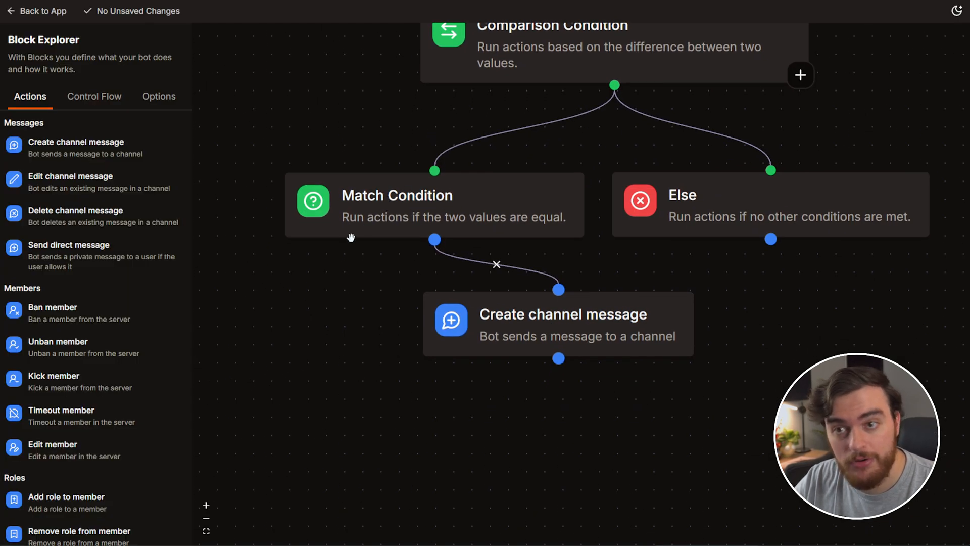
scroll(108, 184, down, 5)
drag(51, 333, 542, 457)
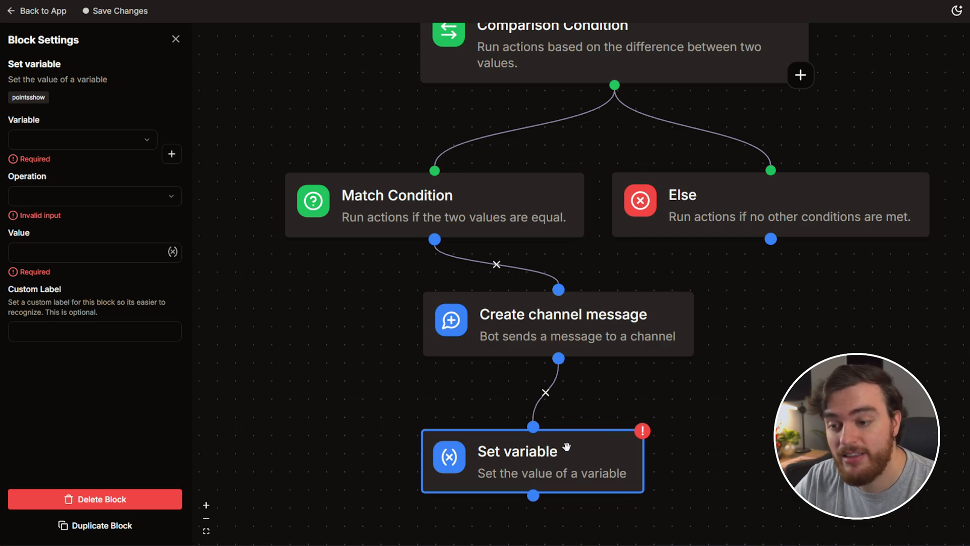
Create an unscoped variable named "timeslinked" for the new Set variable block
click(171, 154)
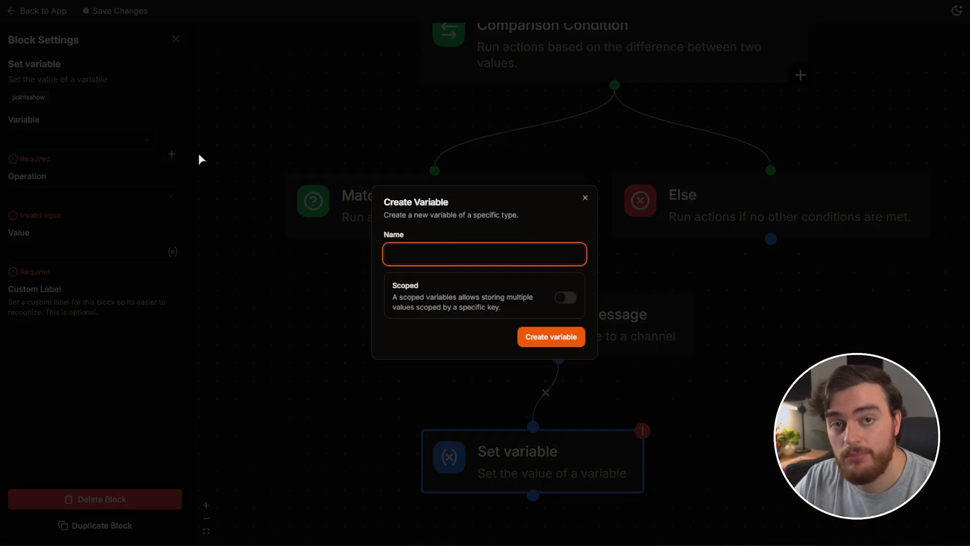
text(timeslinked)
key(ctrl+a)
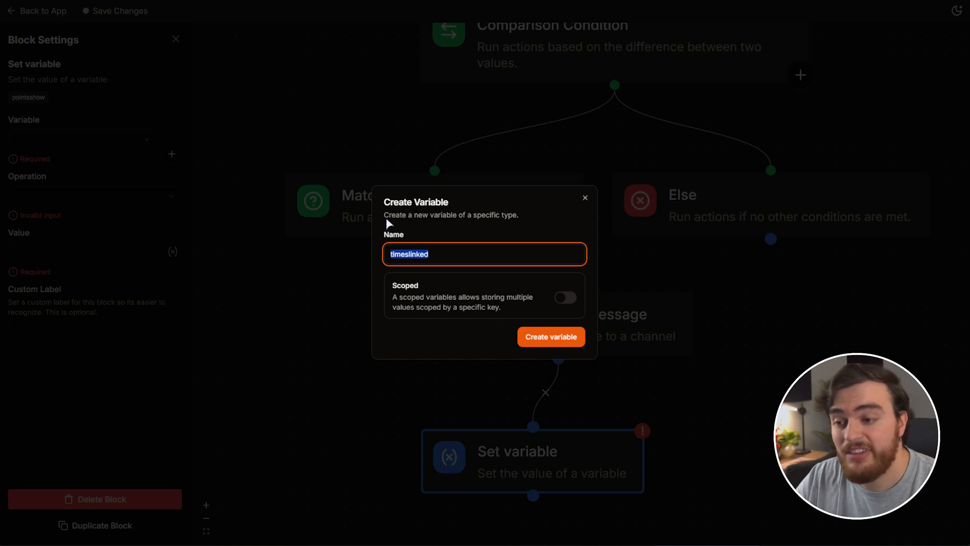
click(551, 336)
Set the Set variable block's operation to Increment with a value of 1 and close its settings
click(106, 181)
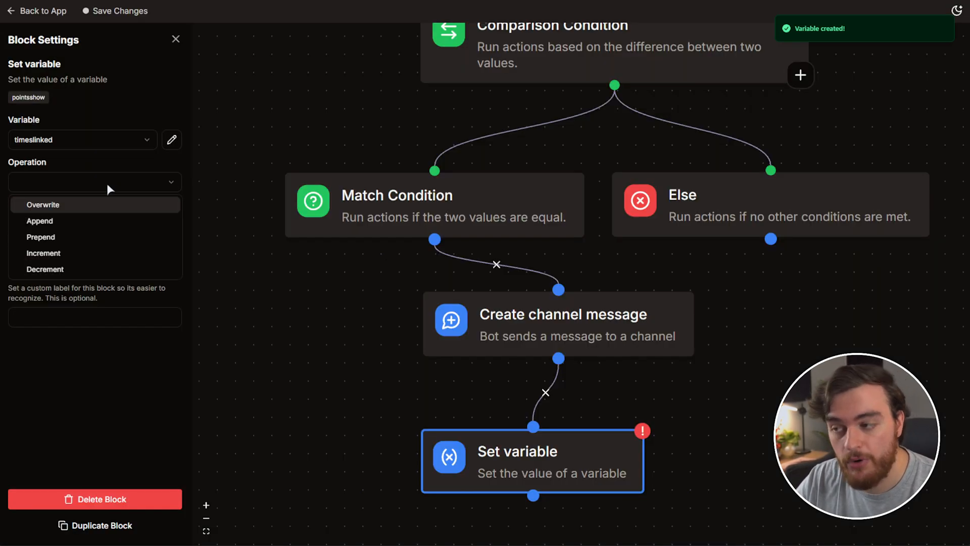
click(71, 250)
click(96, 225)
text(1)
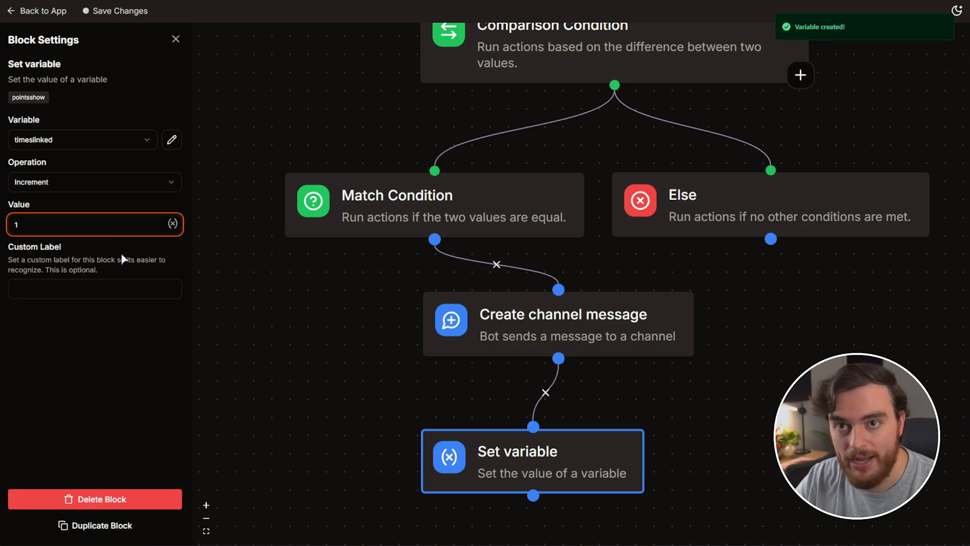
click(176, 39)
Save the event listener and post "what's your youtube?" in Discord's general channel to trigger it
click(138, 12)
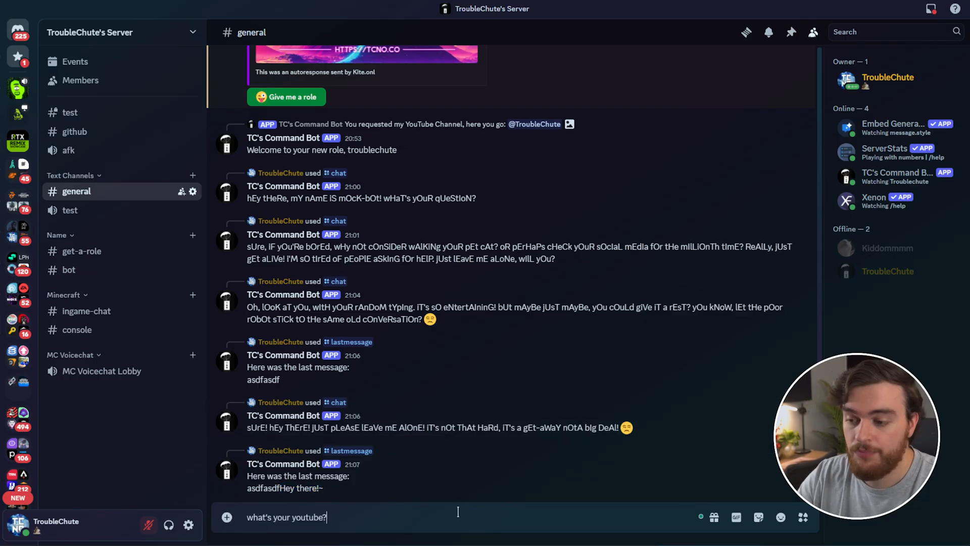
key(Return)
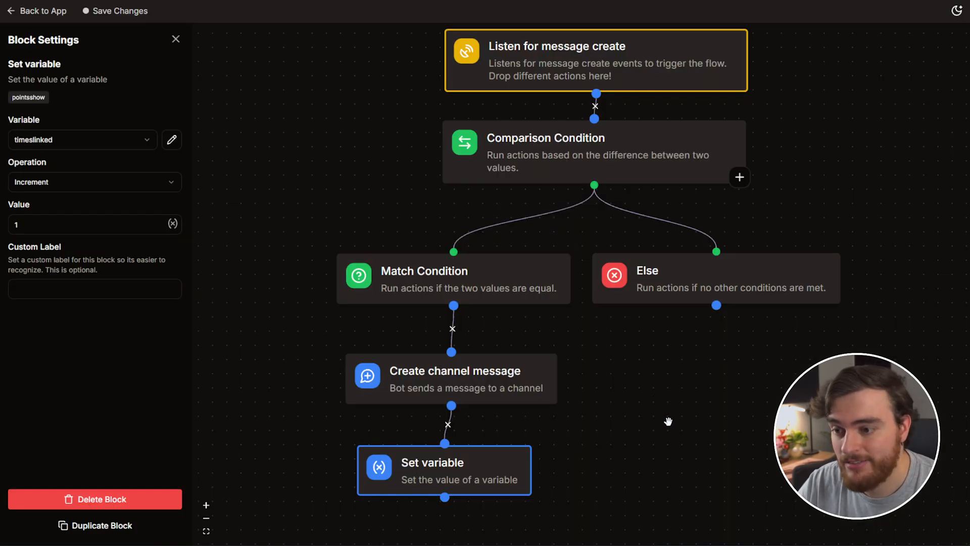
Rearrange the Create channel message and Set variable blocks under Match Condition to free space below them
drag(668, 421, 681, 300)
drag(512, 259, 457, 254)
drag(487, 364, 538, 322)
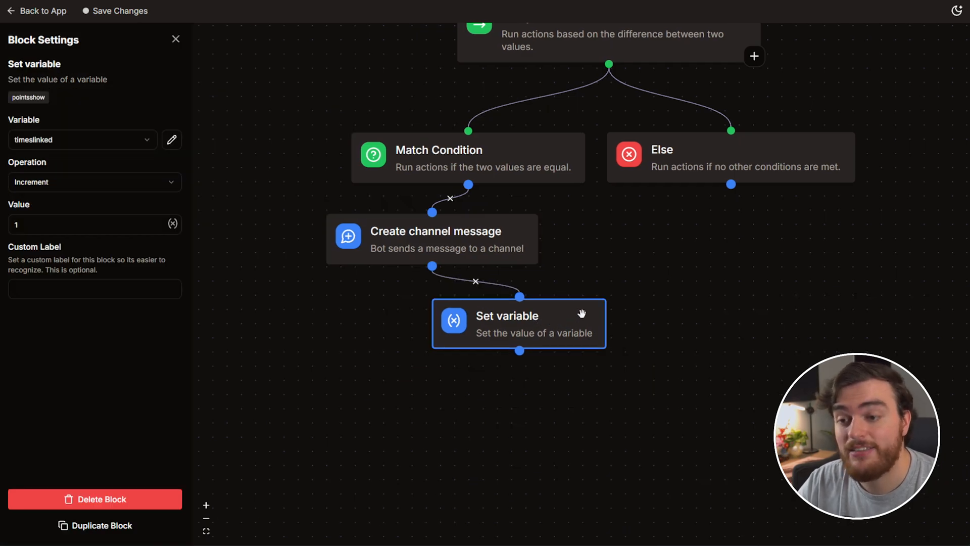
Add a Get variable block connected below Set variable and set it to read timeslinked
click(175, 39)
scroll(104, 227, down, 5)
drag(61, 404, 385, 393)
drag(448, 414, 359, 406)
drag(519, 350, 377, 386)
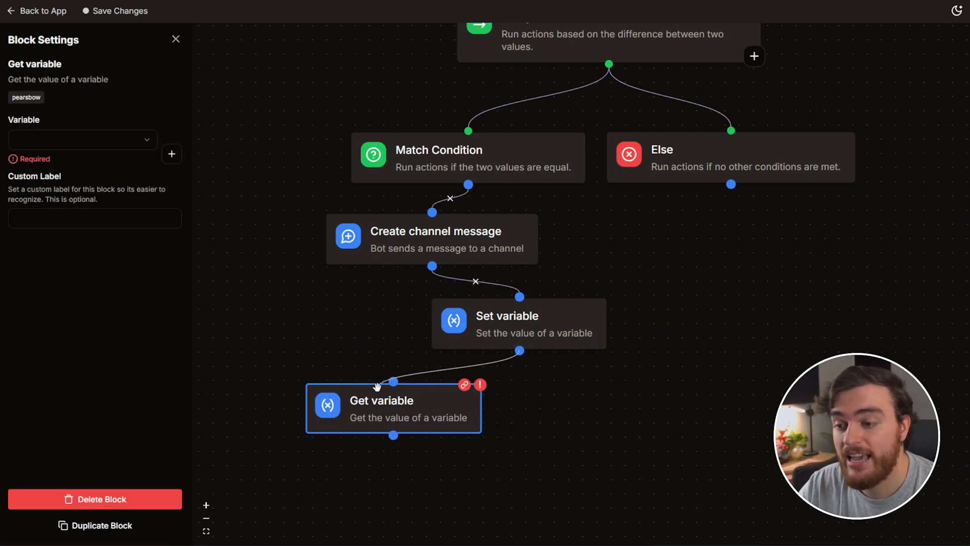
click(82, 140)
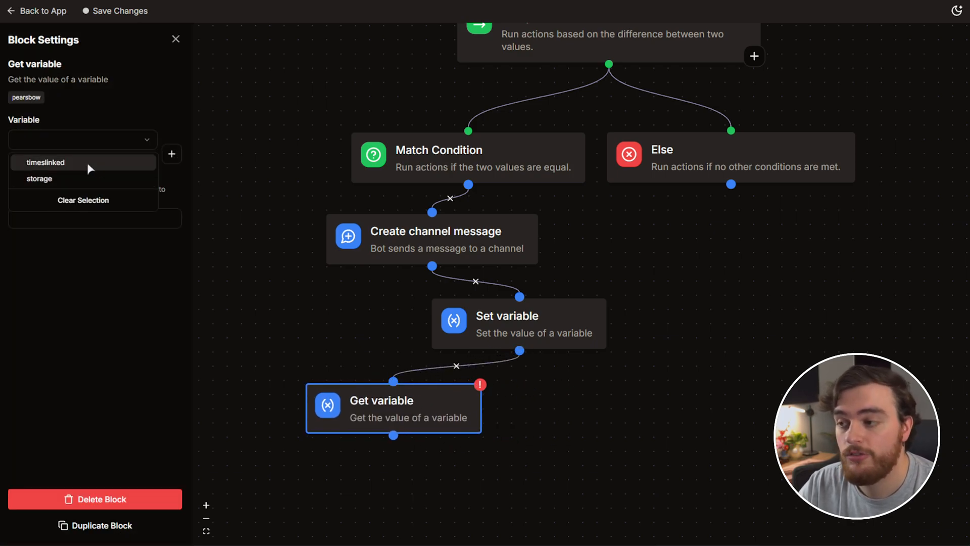
click(90, 167)
click(175, 39)
Add a second Create channel message block below Get variable and set its target channel to {{event.channel.id}}
scroll(105, 195, down, 2)
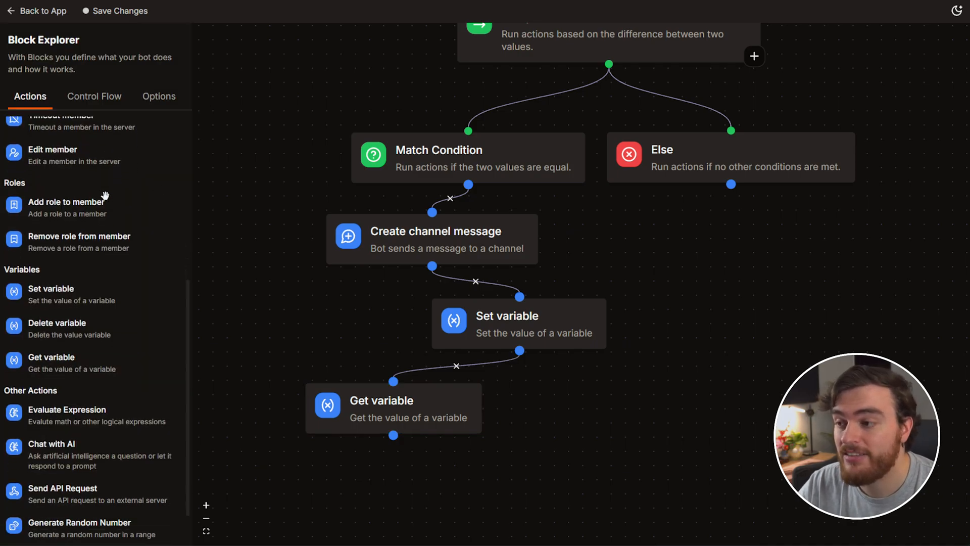
scroll(105, 195, up, 6)
drag(81, 147, 500, 466)
click(172, 139)
text(channel)
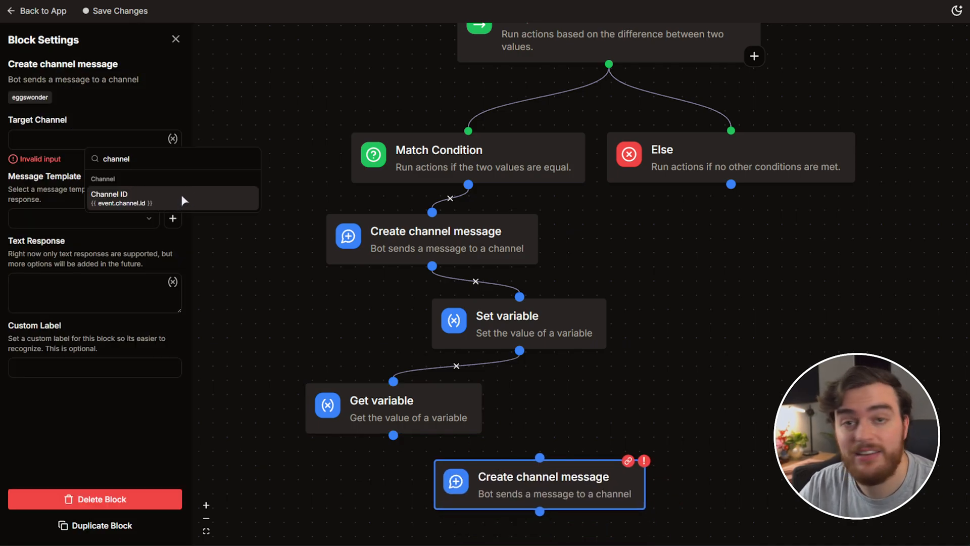
click(182, 197)
Enter "By the way this command has been used times" as the new message block's text response
click(129, 278)
text(By the way this comman)
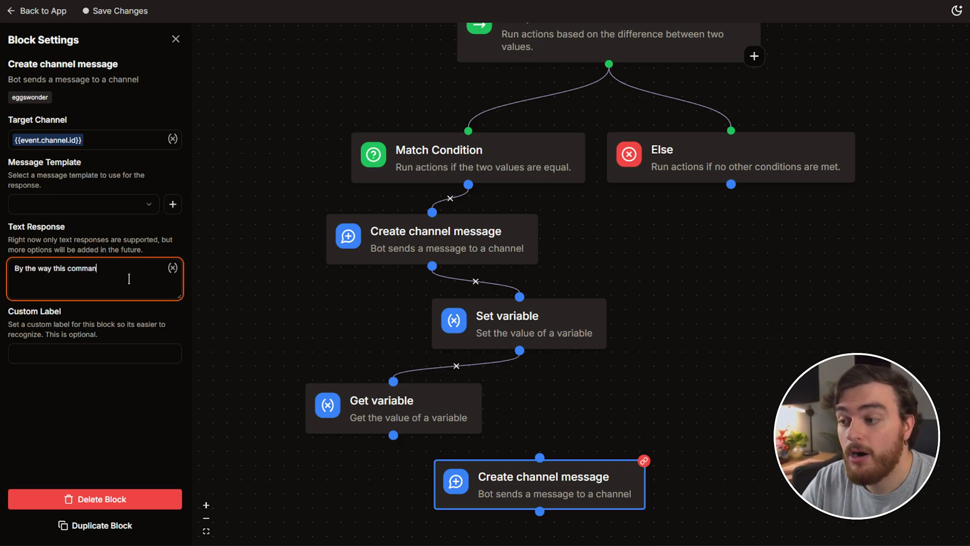
text(d has been ues)
text(d times)
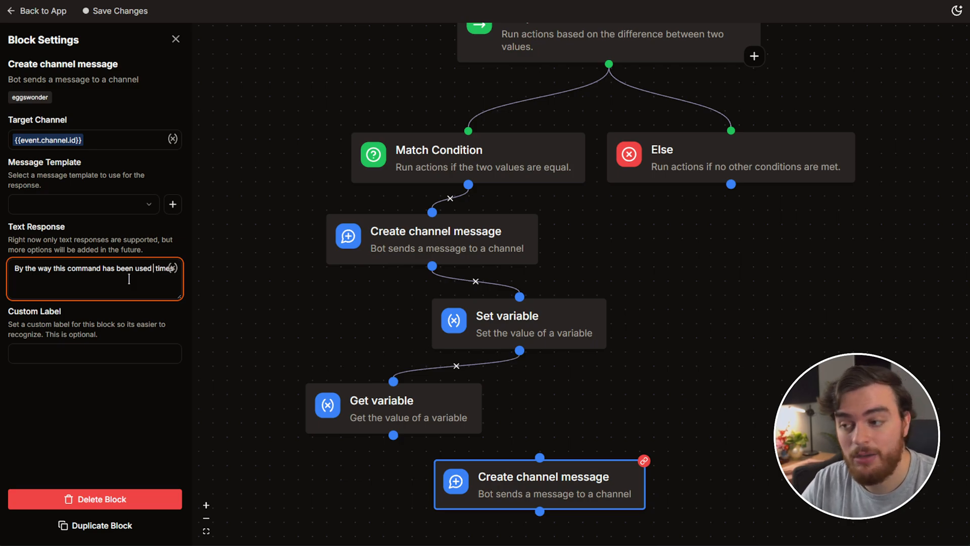
Connect Get variable to the new Create channel message block and insert {{nodes.pearsbow.result}} before "times" in its text
click(172, 268)
drag(393, 434, 540, 457)
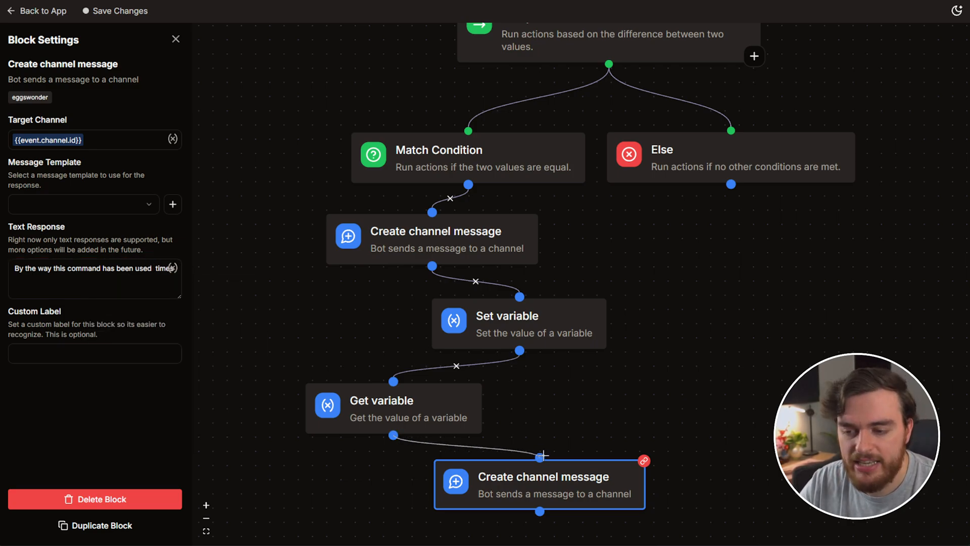
click(172, 268)
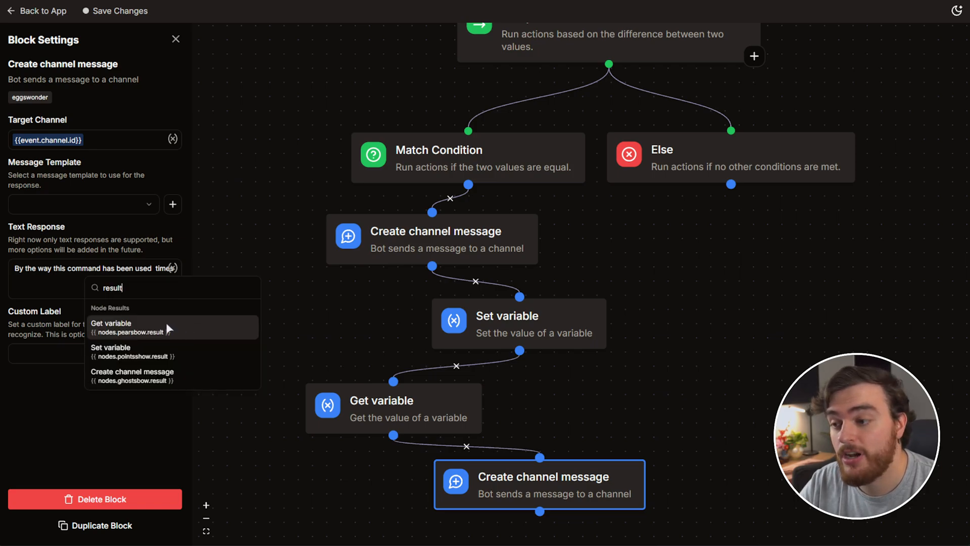
click(170, 324)
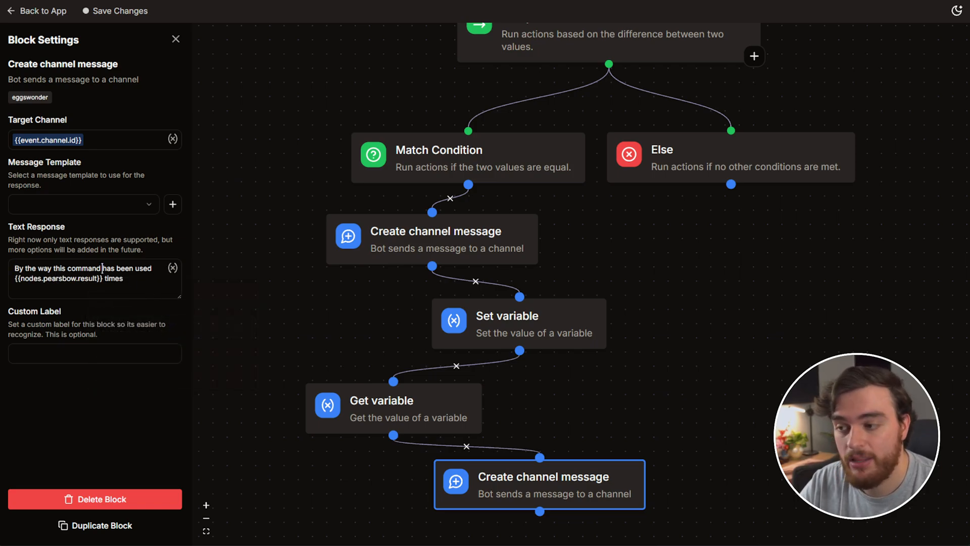
Save the listener and test the usage counter in Discord by posting "youtube ?!", "youtube houuse" and "youtube youtube"
click(146, 9)
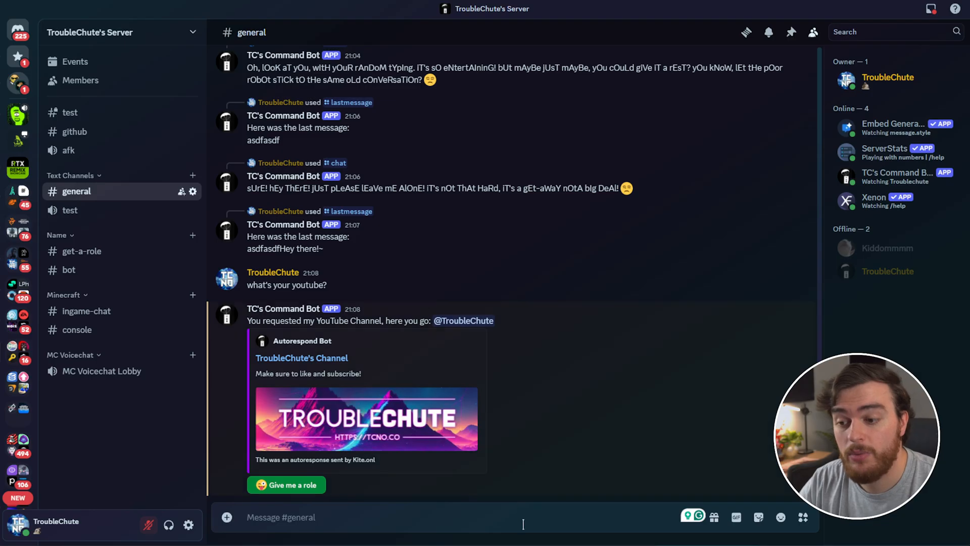
text(youtube ?!)
key(Return)
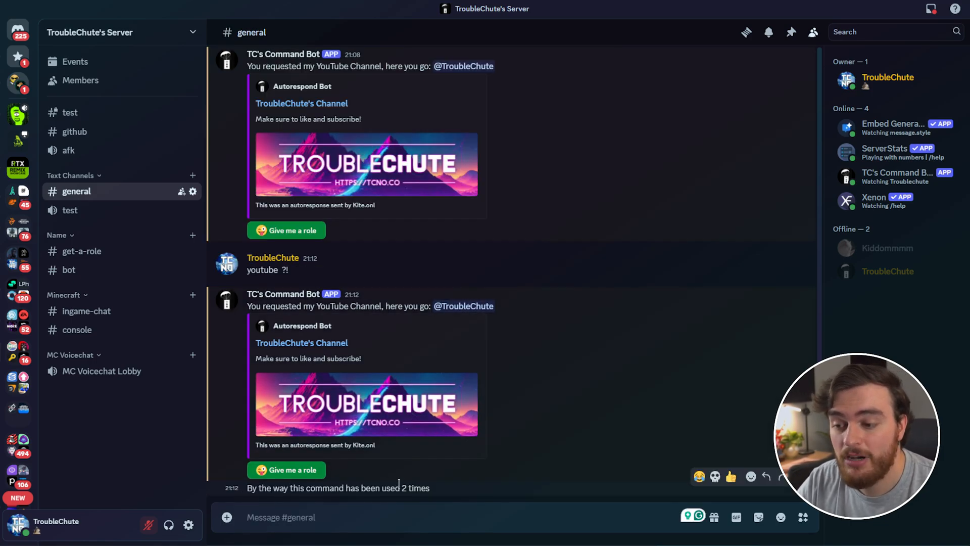
drag(430, 487, 300, 488)
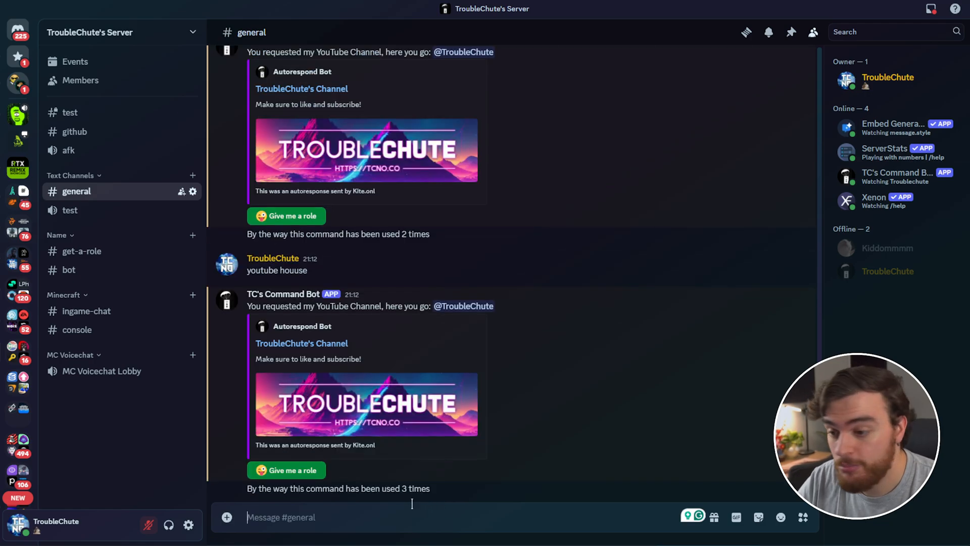
text(youtube youtube)
key(Return)
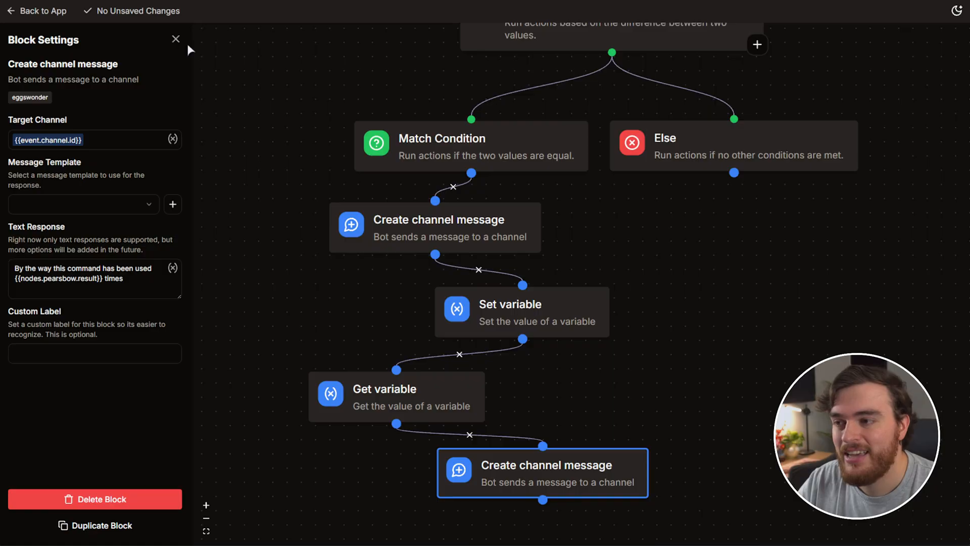
Close the block settings in Kite, leave the listener's flow, and open the app's Commands list
click(181, 42)
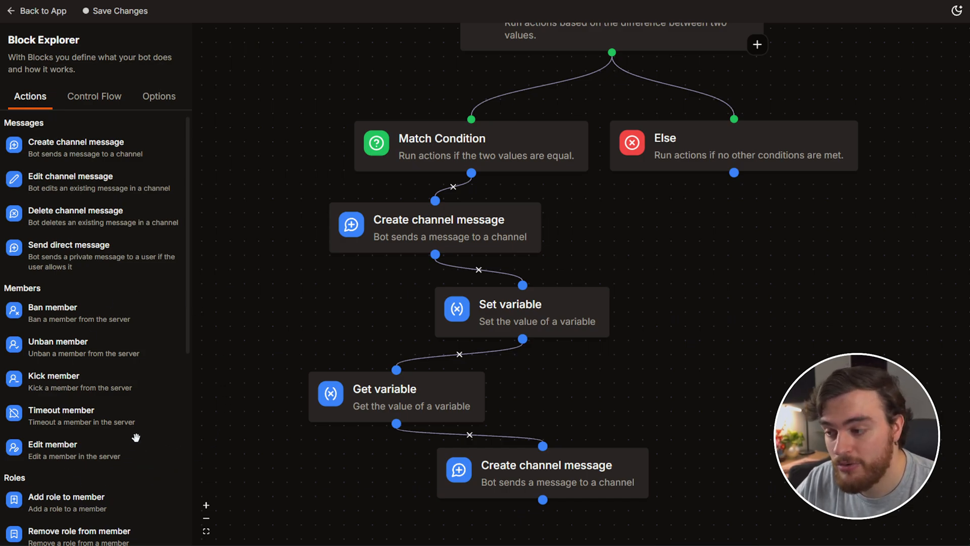
click(35, 11)
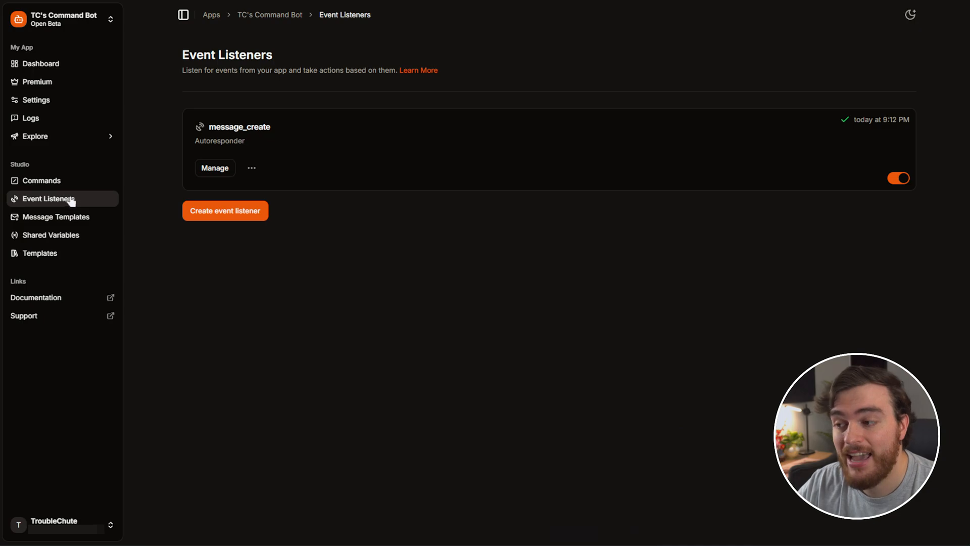
click(64, 182)
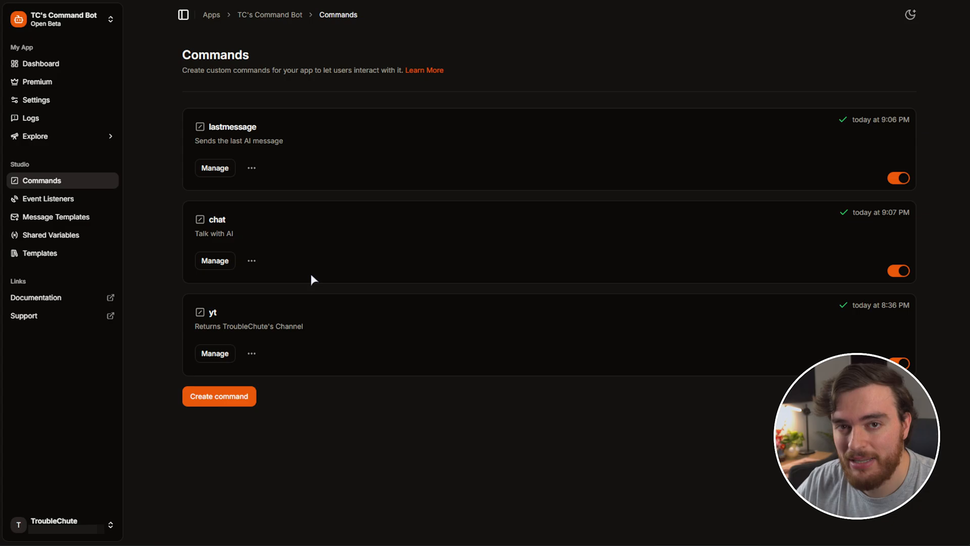
Open the details of the Welcomer template among the app's templates
click(75, 254)
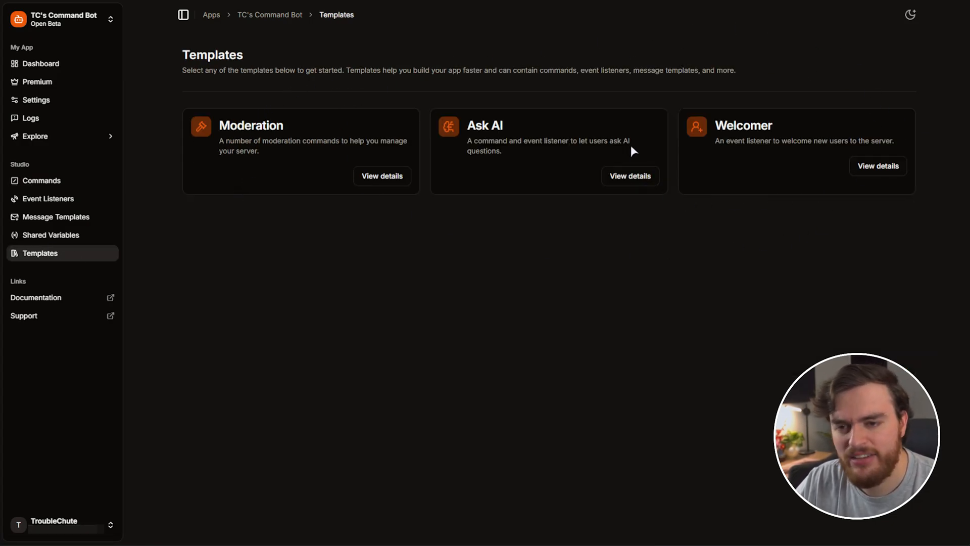
drag(715, 144, 892, 152)
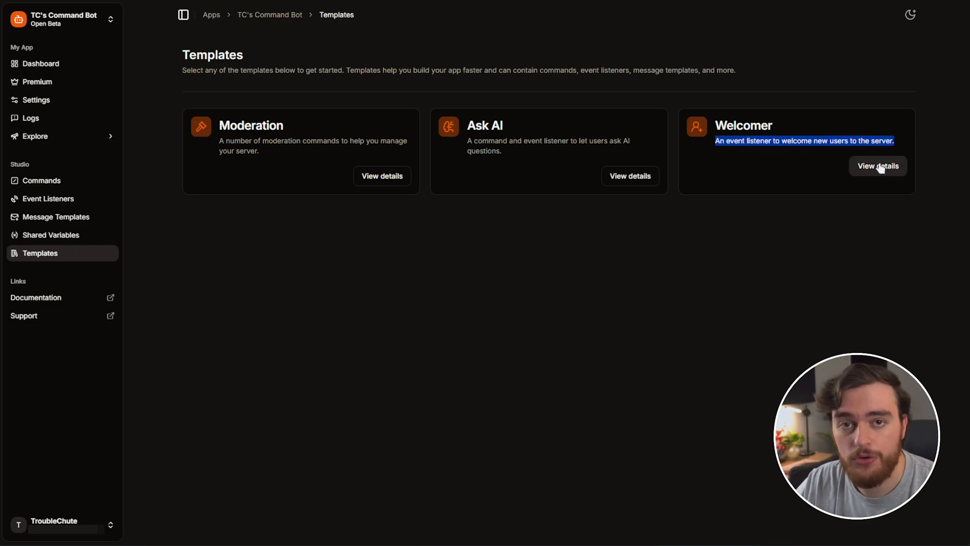
click(880, 168)
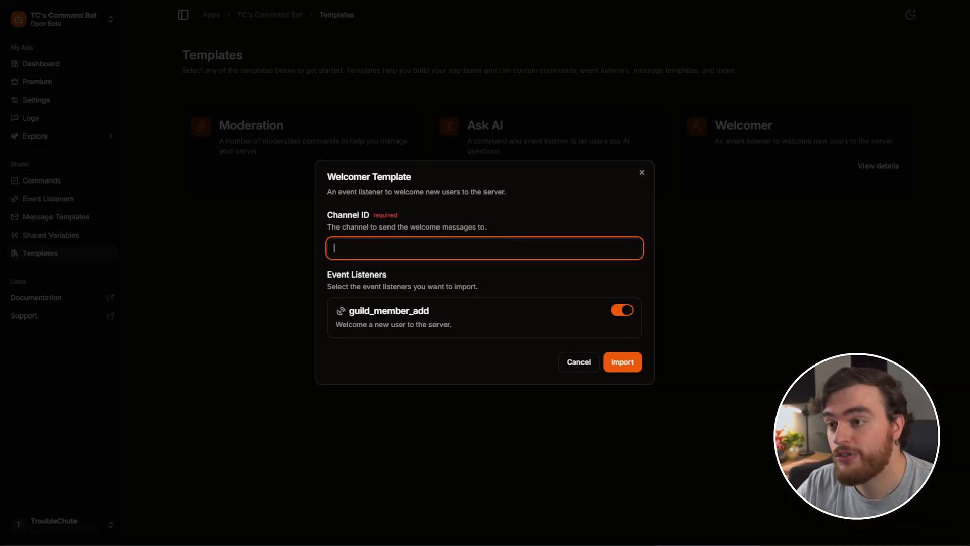
Copy the general channel's ID from Discord into the Welcomer template's Channel ID in Kite and import the guild_member_add listener
key(alt+Tab)
right_click(113, 191)
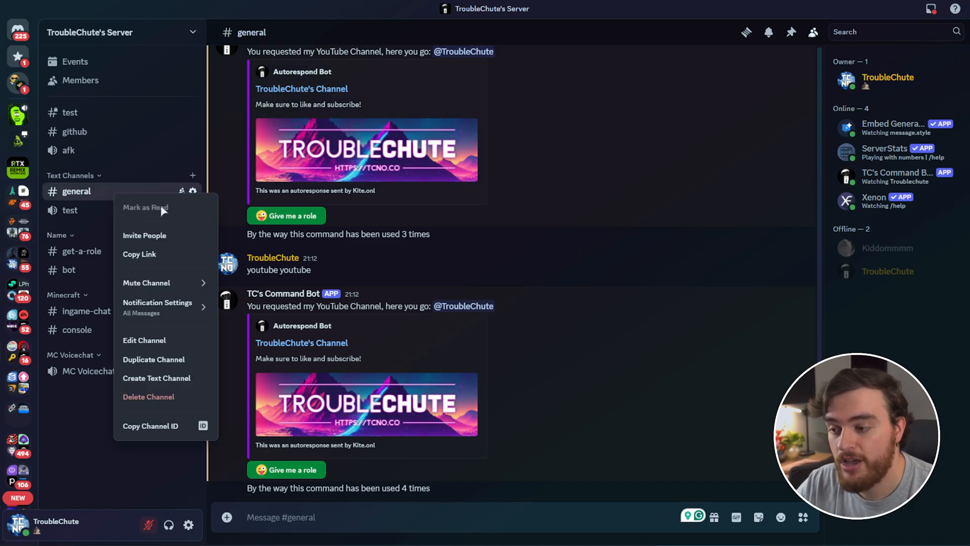
click(174, 427)
key(alt+Tab)
key(ctrl+v)
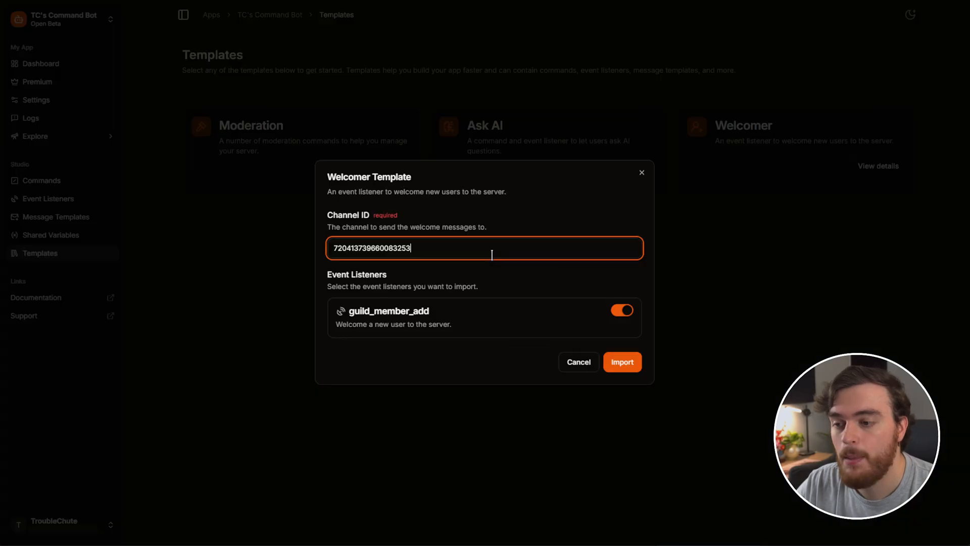
click(626, 363)
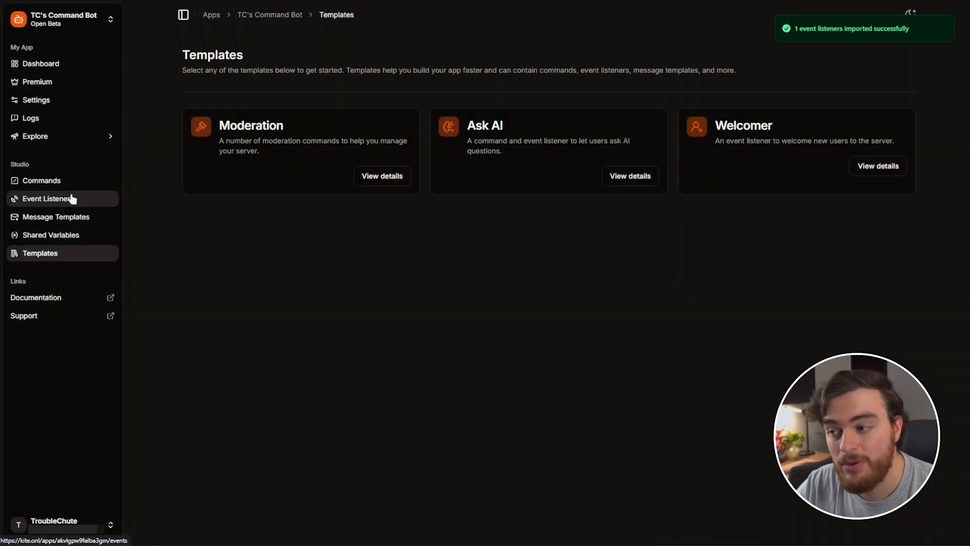
Open the guild_member_add listener's flow and inspect the target channel and text response of its Create channel message block
click(71, 199)
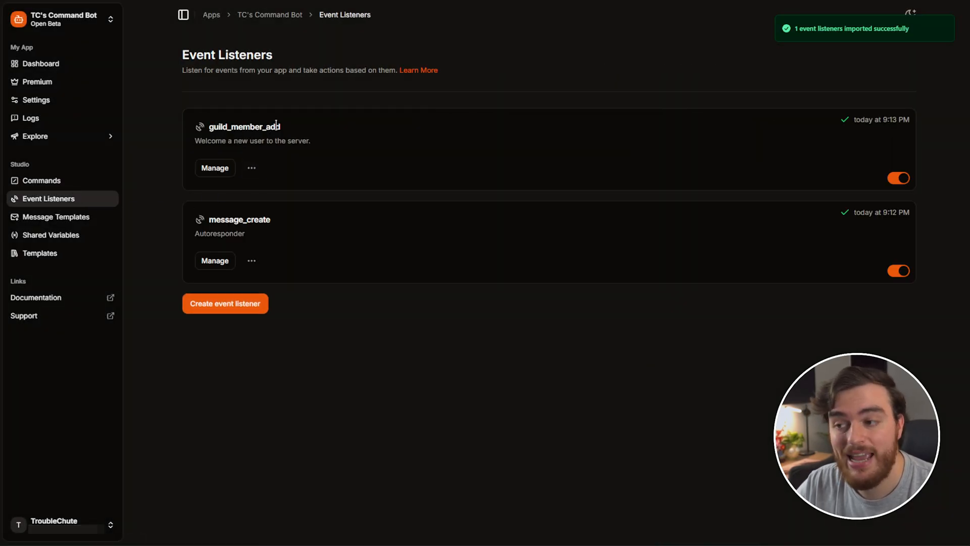
drag(280, 126, 204, 129)
click(214, 168)
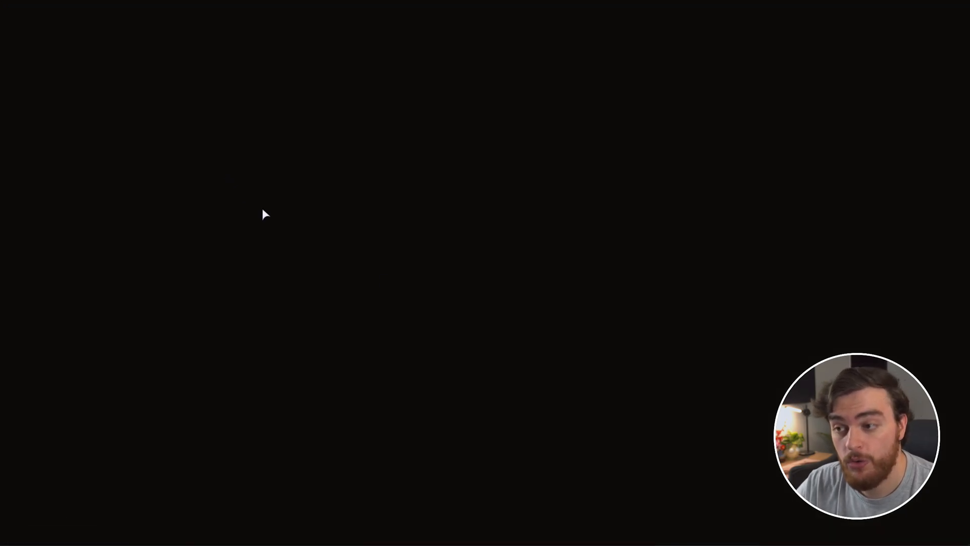
click(572, 385)
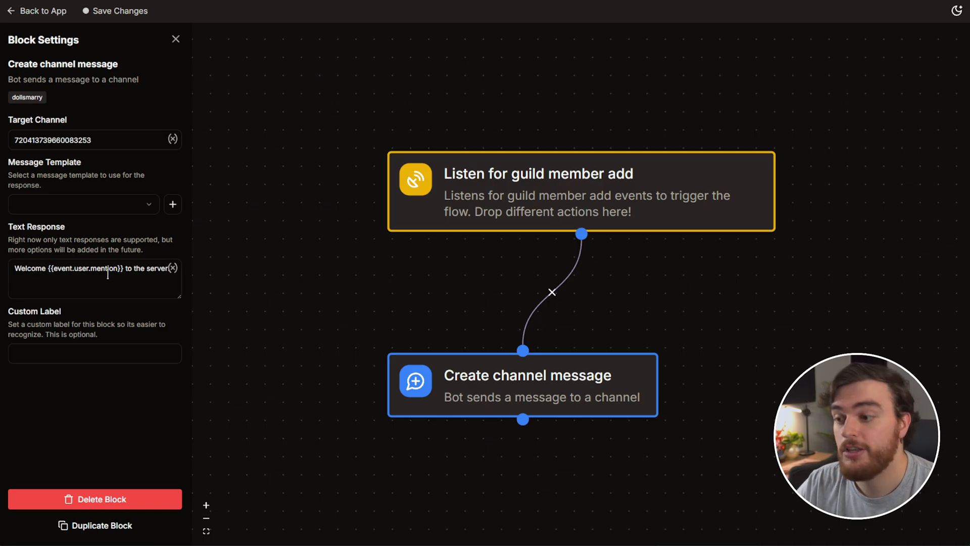
key(alt+Tab)
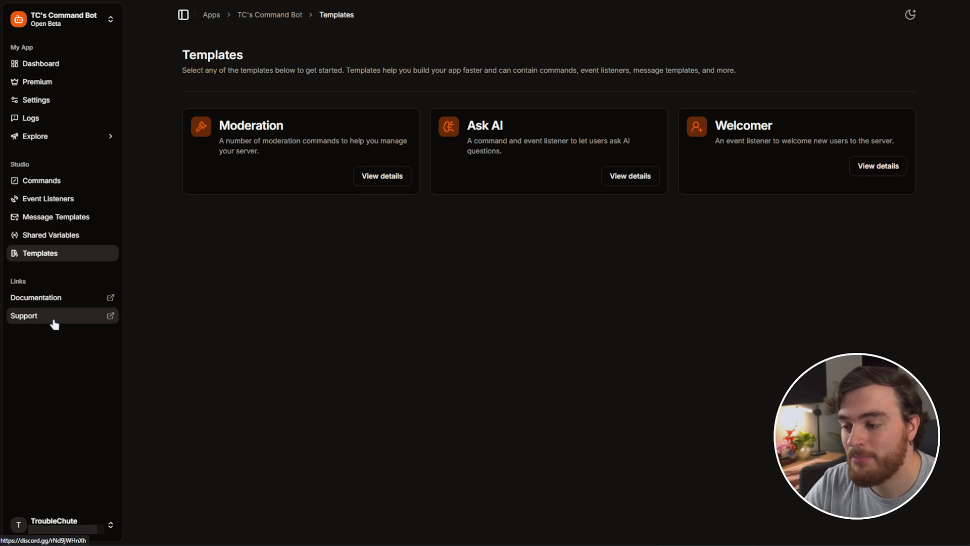
Open the app's Dashboard and review the monthly credit usage
click(76, 63)
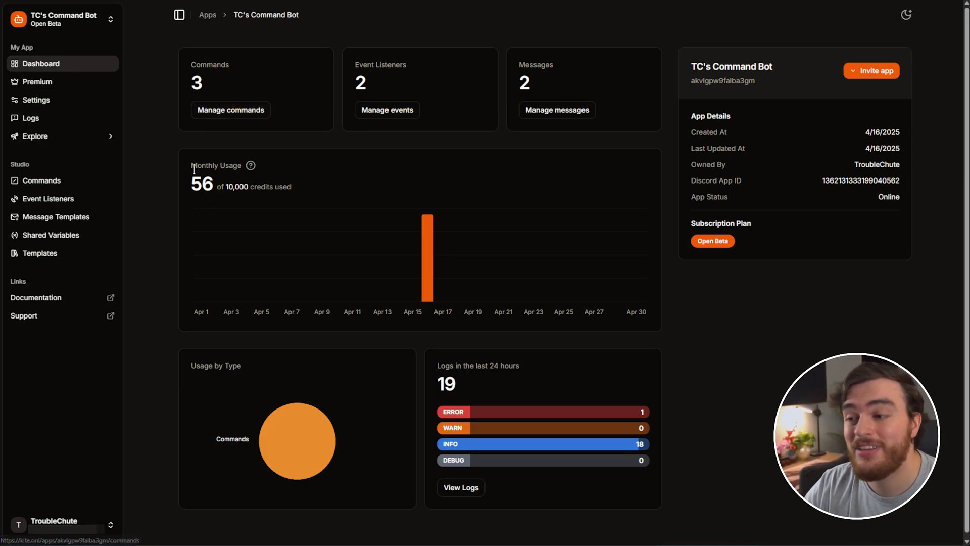
drag(181, 165, 439, 185)
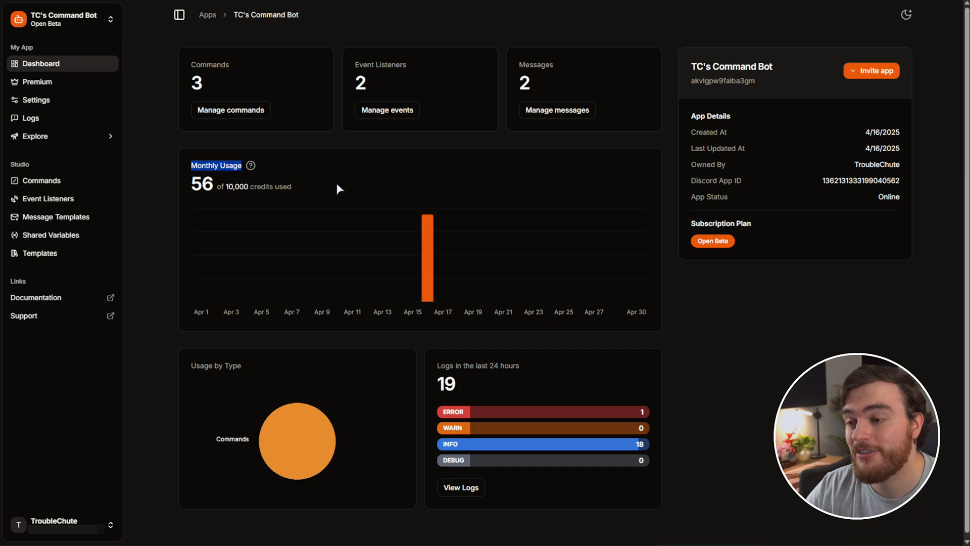
drag(299, 186, 219, 184)
click(397, 157)
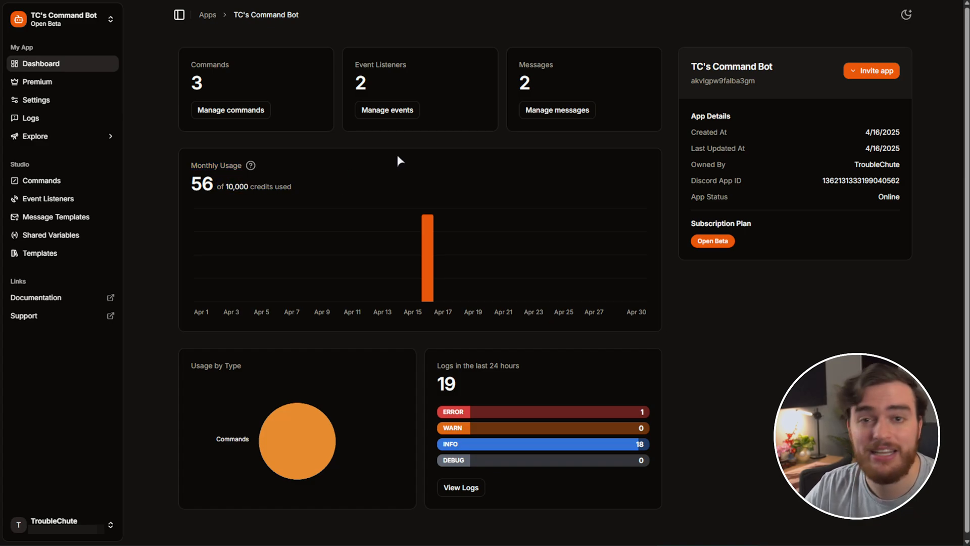